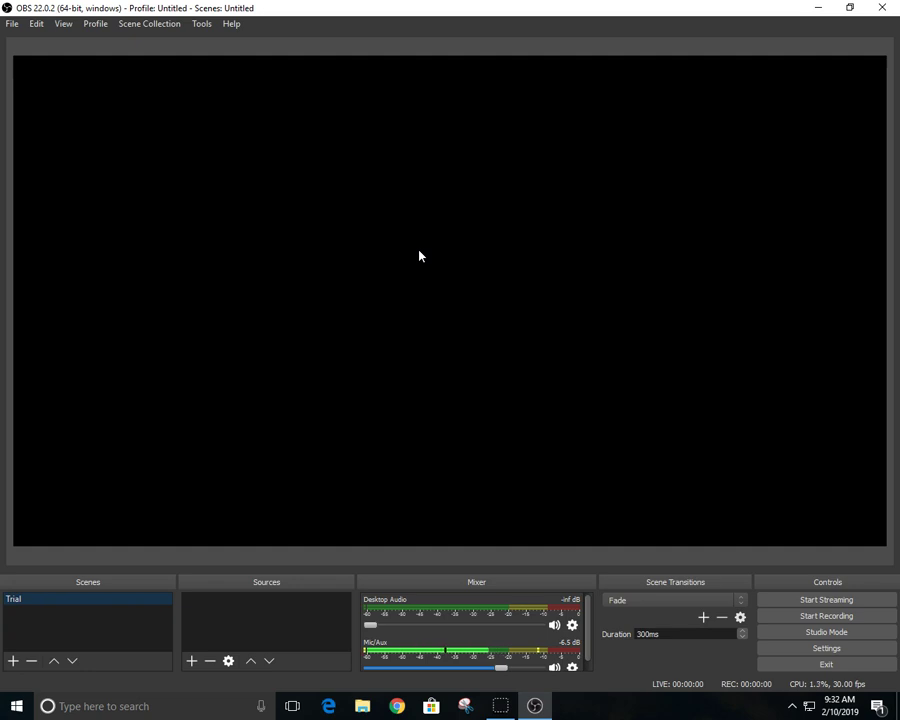
Create a new scene named Announcements
click(355, 290)
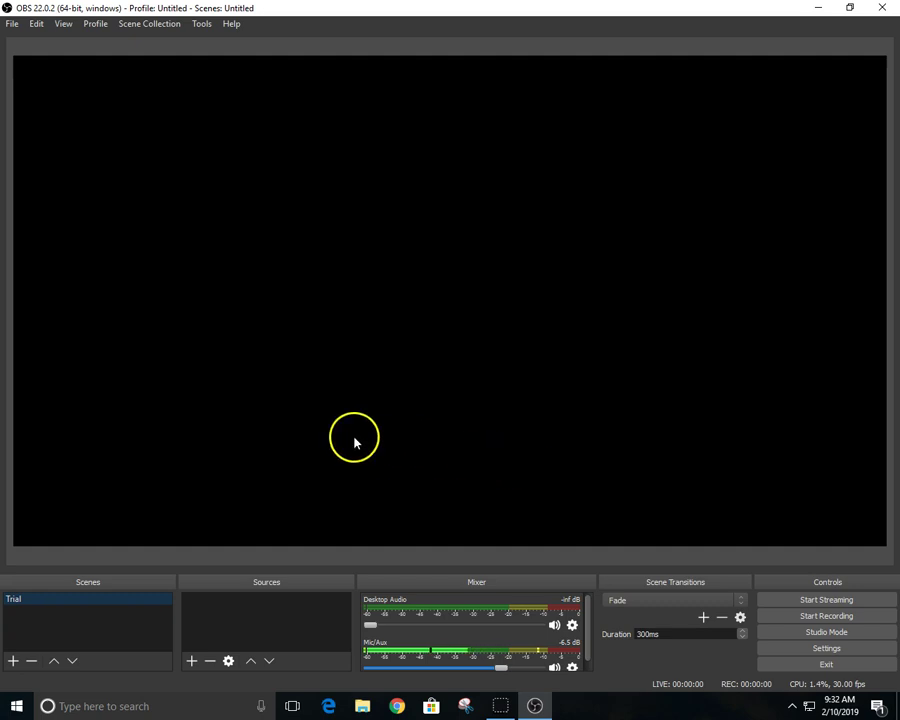
click(13, 661)
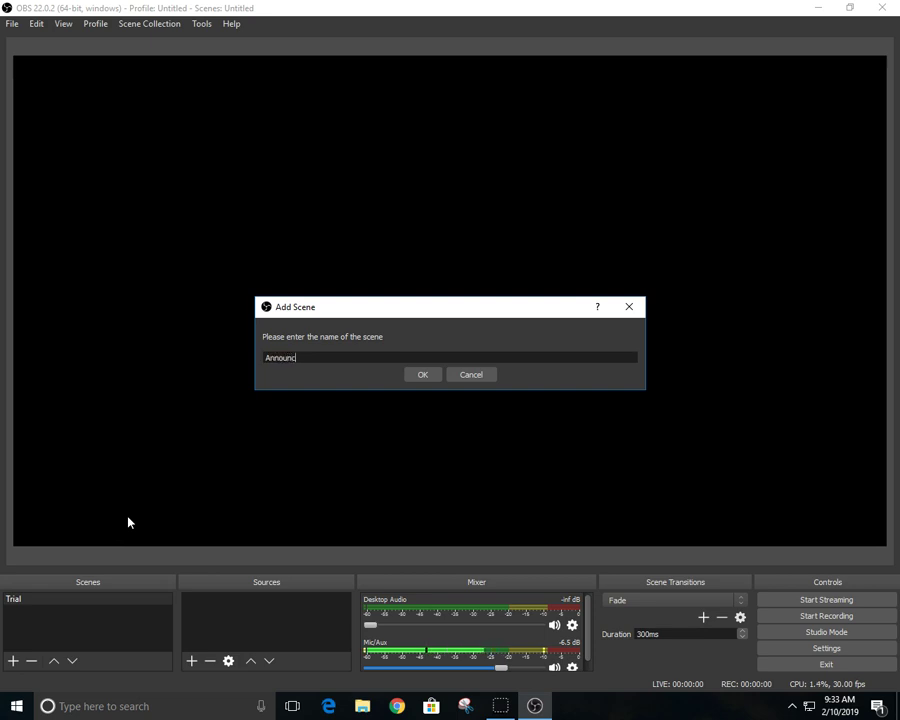
click(416, 377)
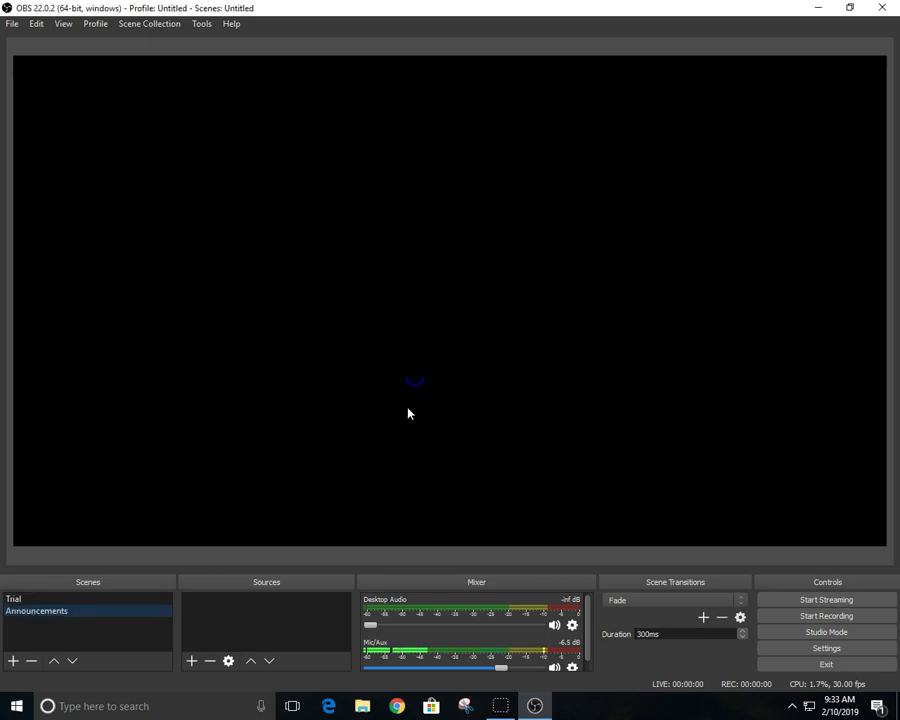
Add a Video Capture Device source named Webcam to the scene
click(192, 660)
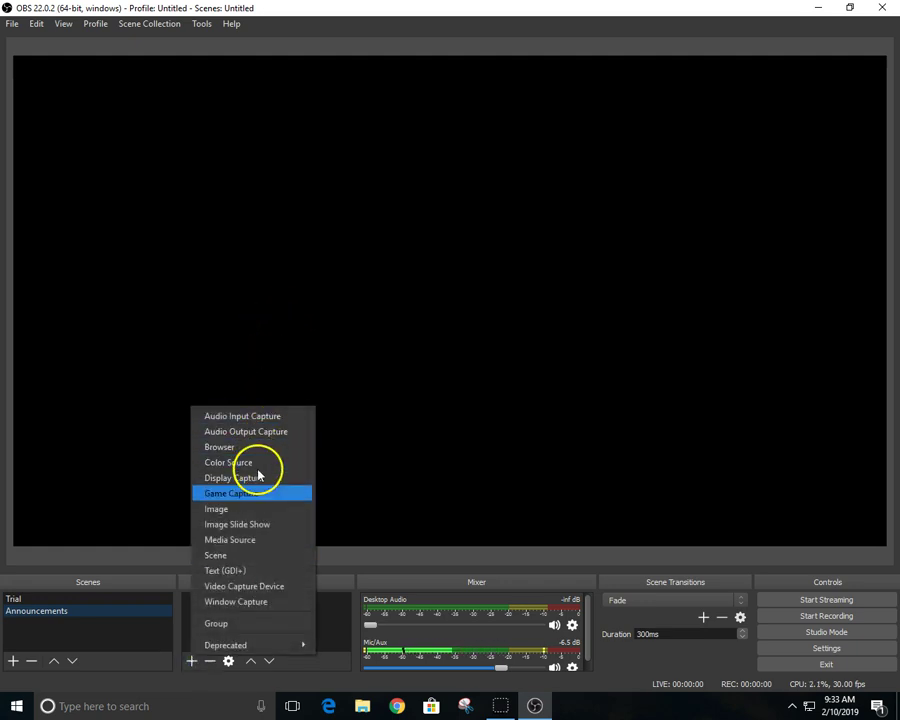
click(259, 587)
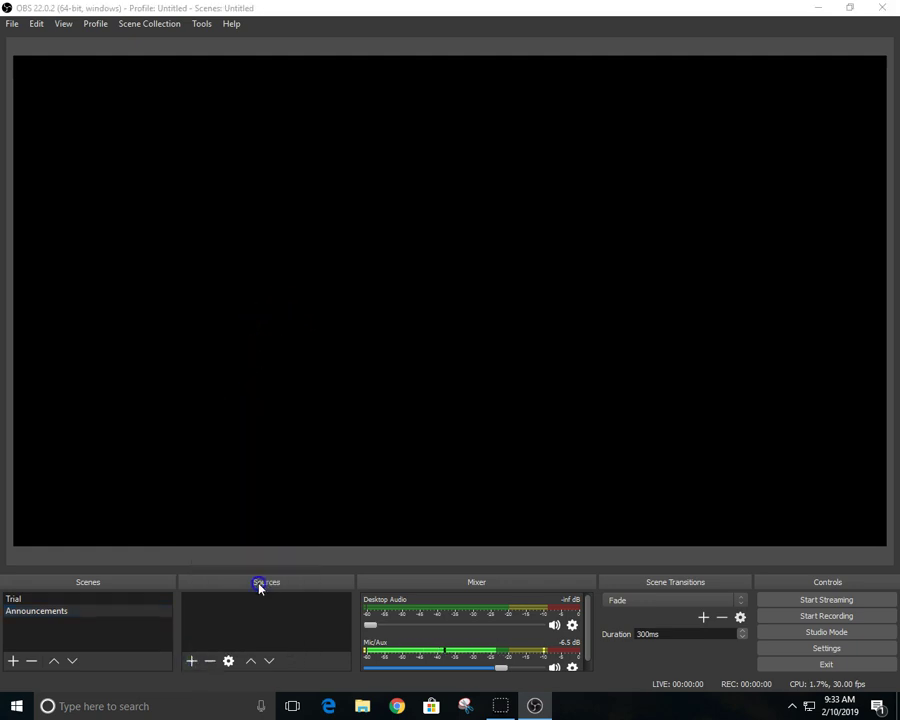
text(Webcam)
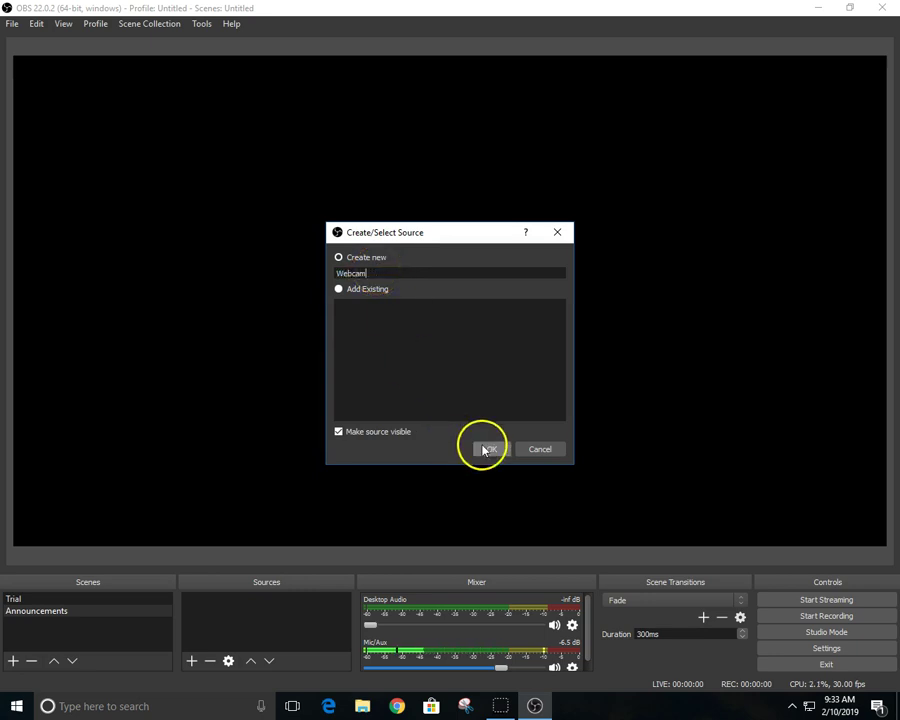
click(487, 448)
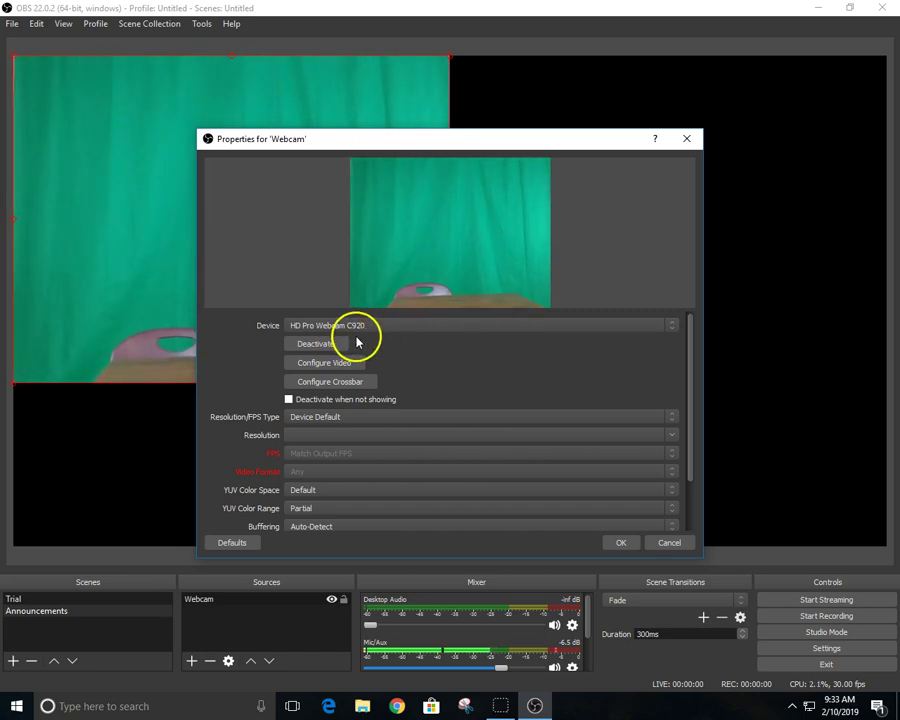
Raise the webcam's Zoom on the Camera Control tab and accept the camera settings
click(324, 364)
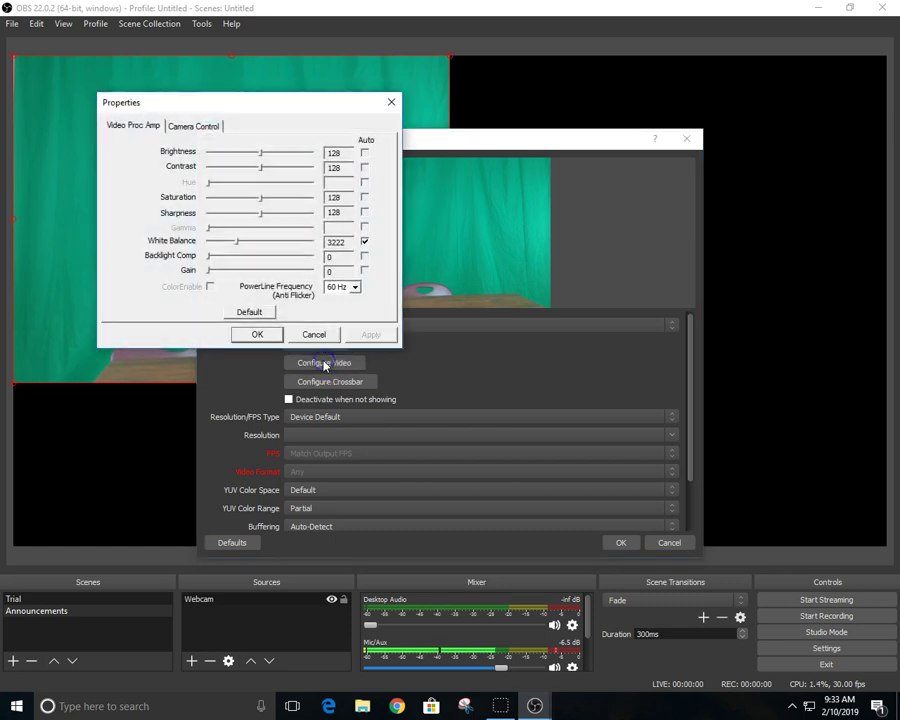
drag(268, 106, 193, 78)
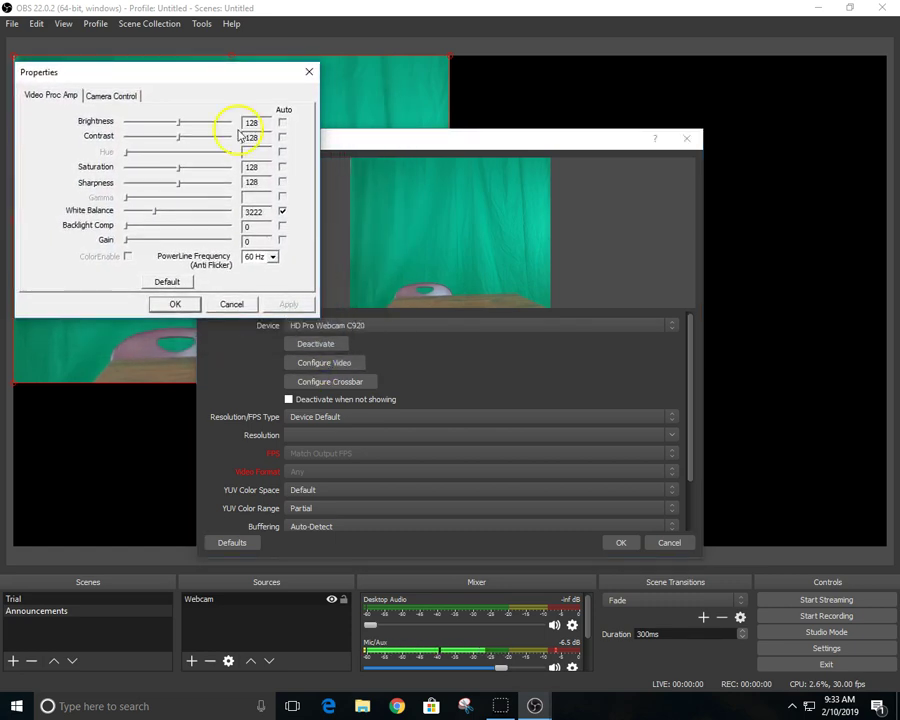
click(108, 95)
mouse_move(108, 129)
mouse_down()
mouse_move(130, 127)
mouse_move(95, 130)
mouse_move(110, 130)
mouse_up()
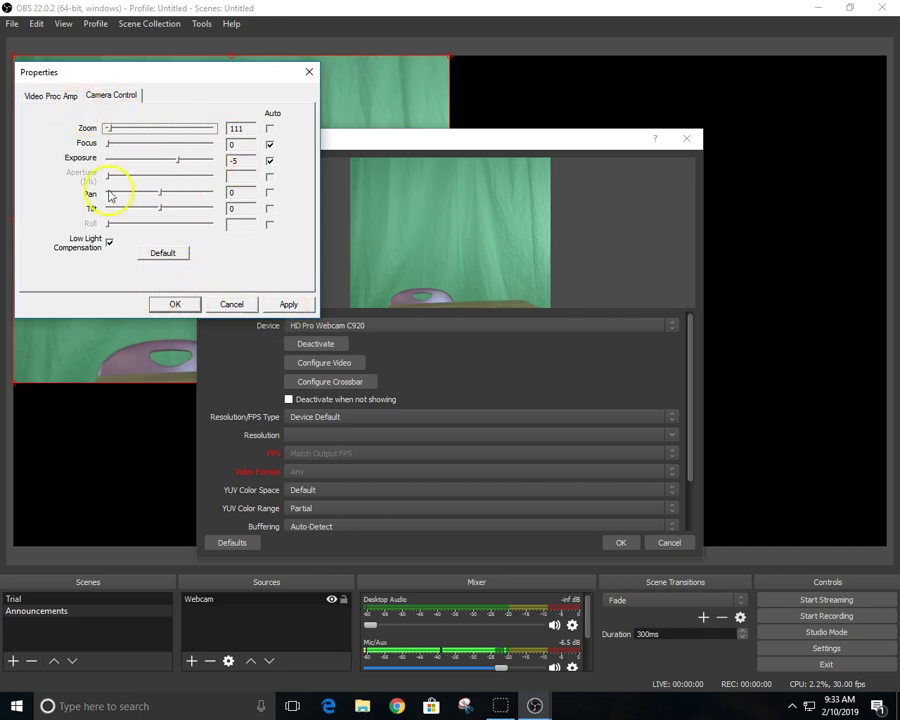
click(47, 95)
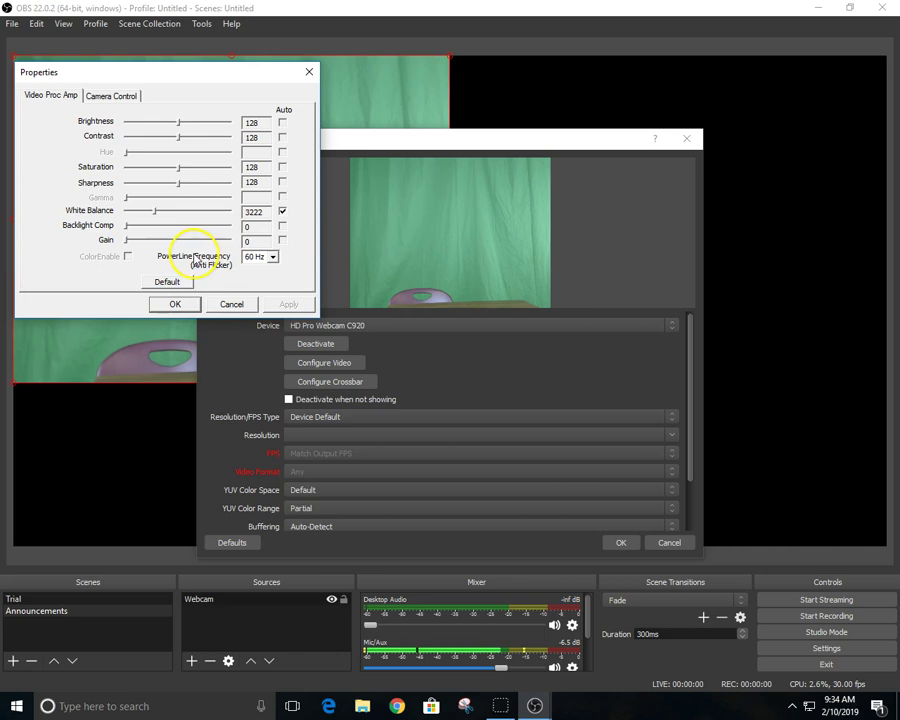
click(175, 305)
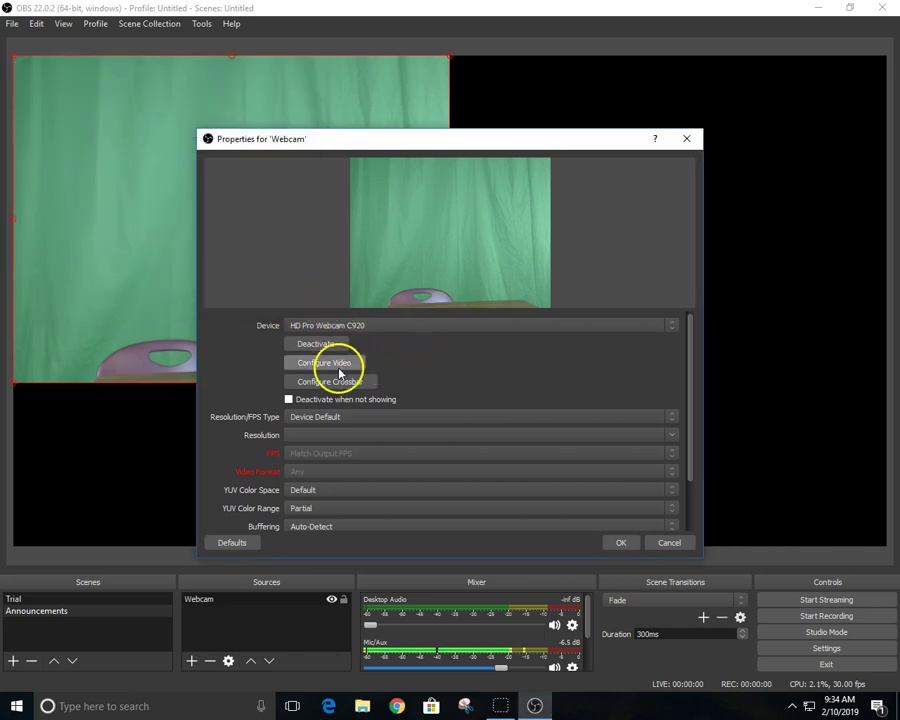
Keep Device Default resolution, Default YUV color space and Partial color range for the Webcam
click(358, 418)
click(266, 406)
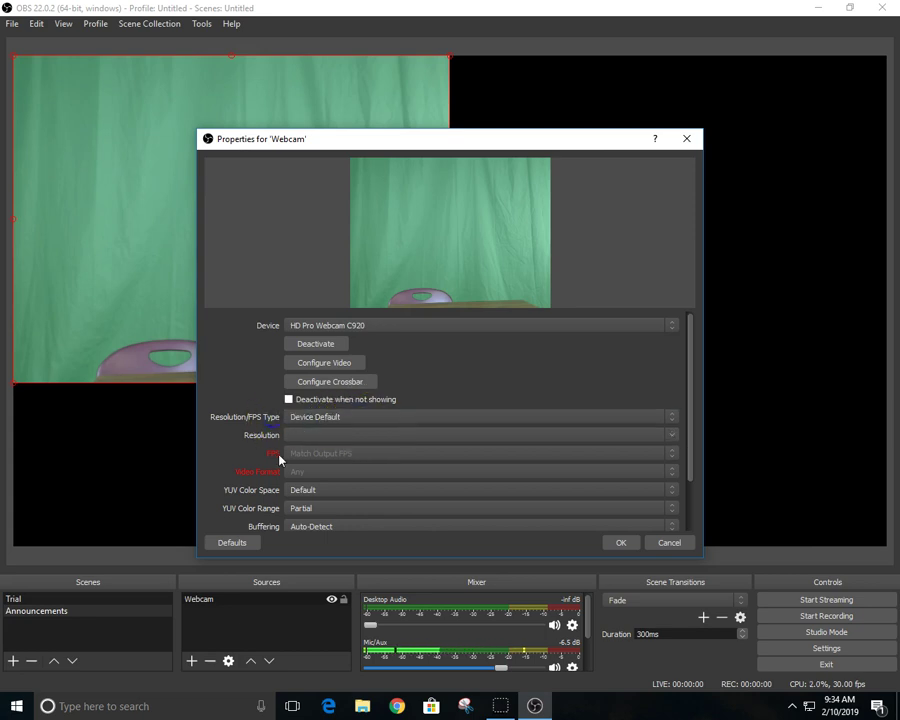
click(317, 490)
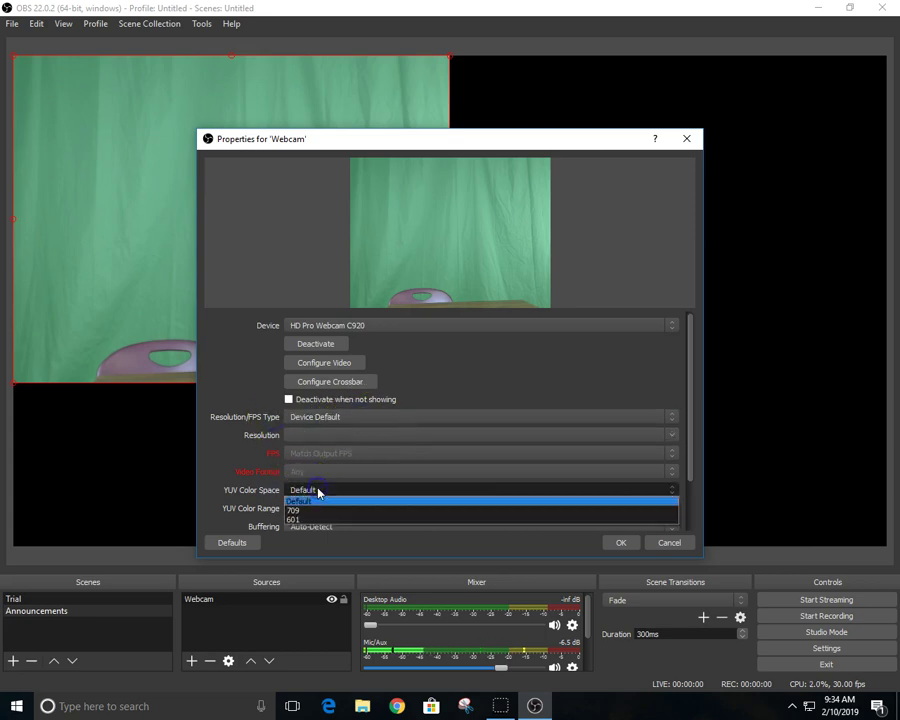
click(268, 497)
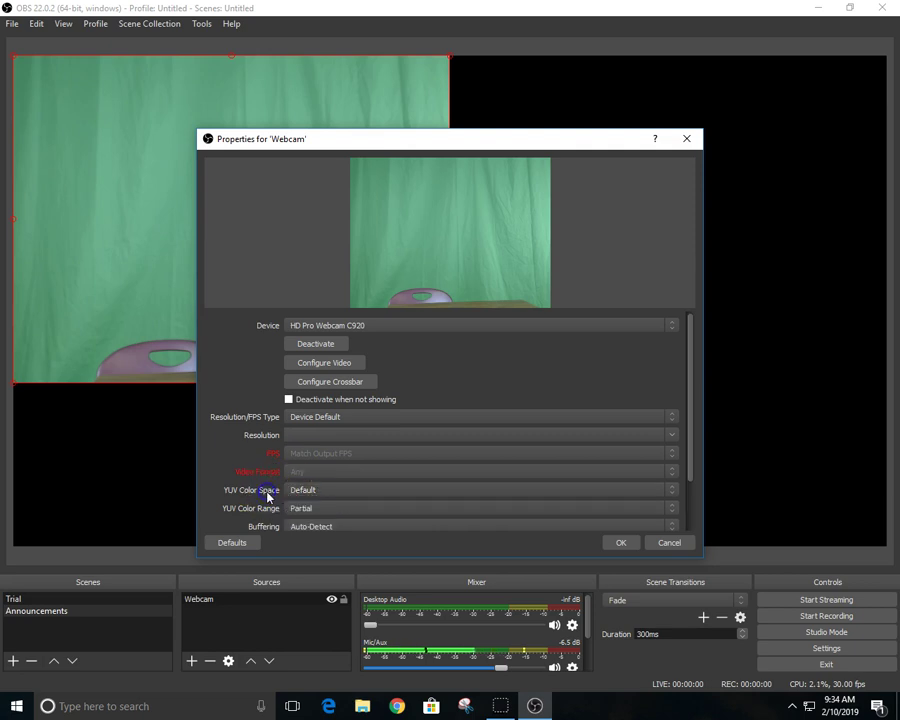
click(353, 510)
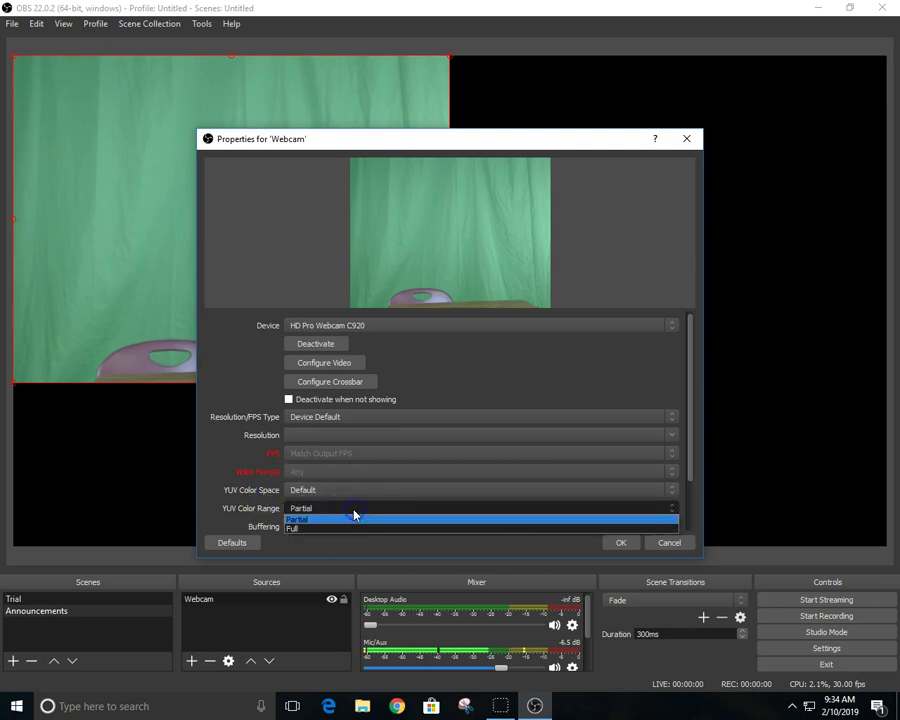
click(250, 505)
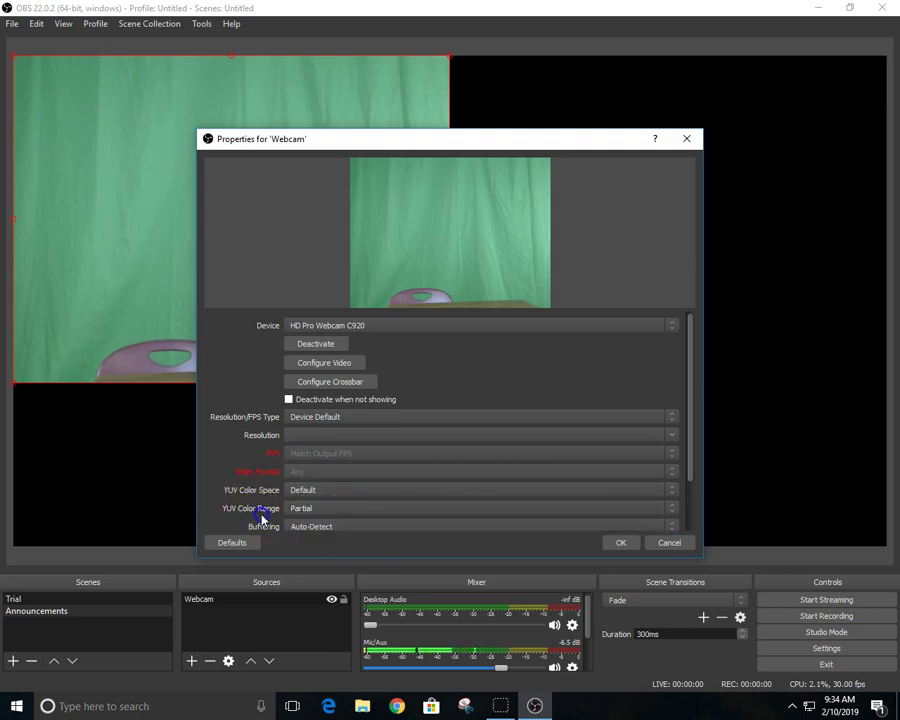
Confirm the webcam properties, then enlarge and centre the webcam image on the canvas
click(614, 543)
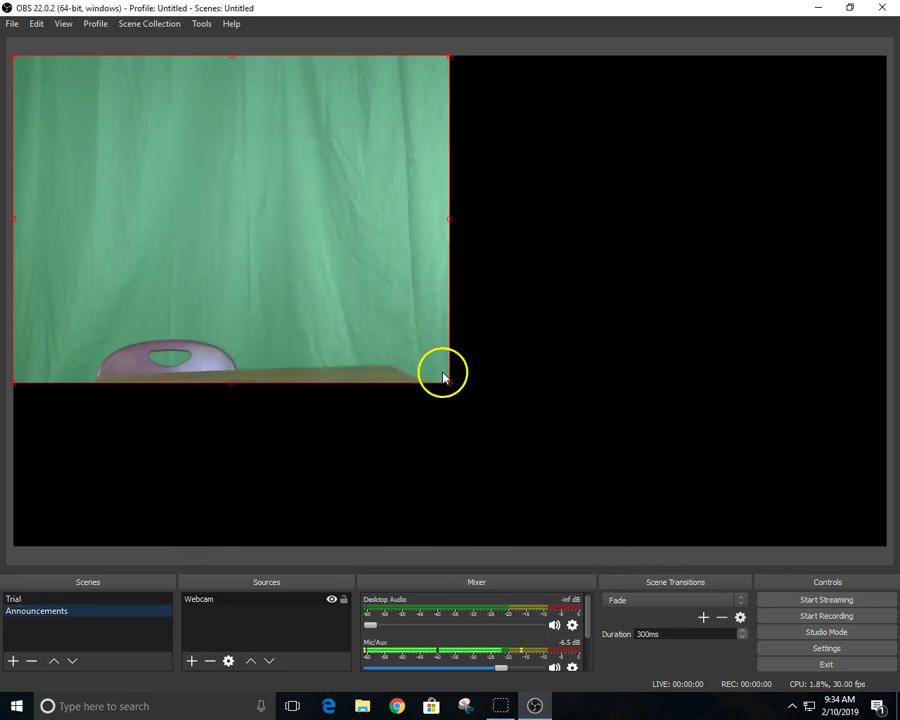
drag(446, 377, 629, 341)
drag(546, 312, 704, 313)
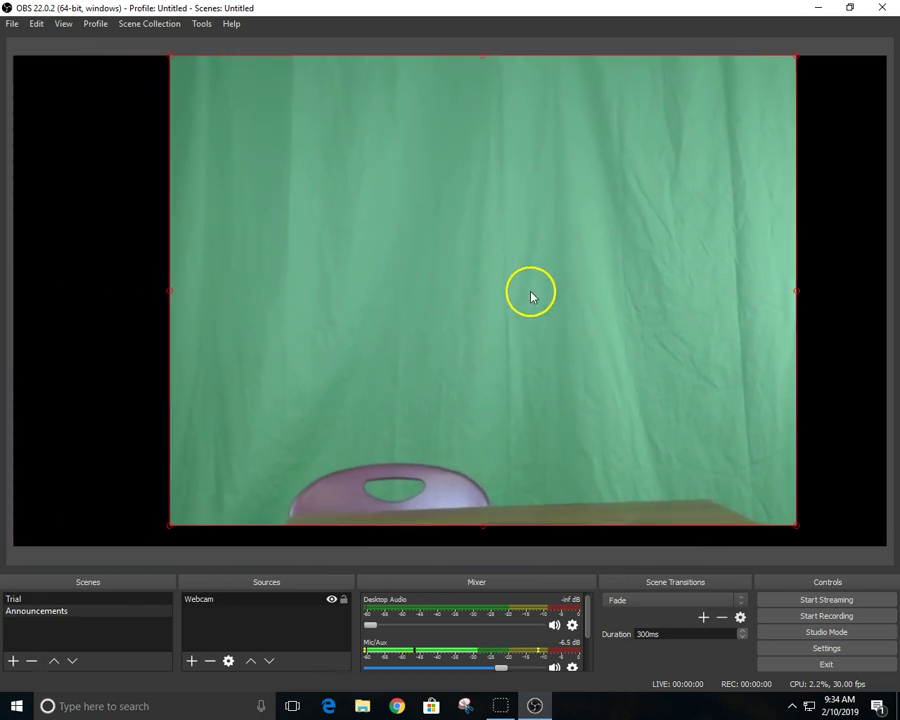
Look at the Webcam source's filters and close them without adding any
click(205, 600)
right_click(206, 600)
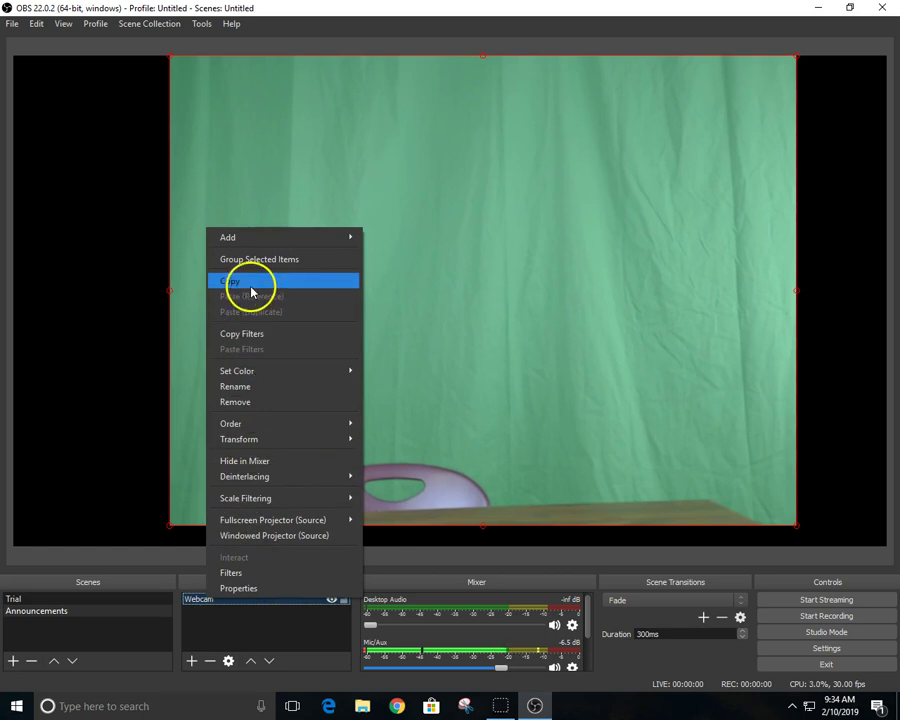
click(257, 574)
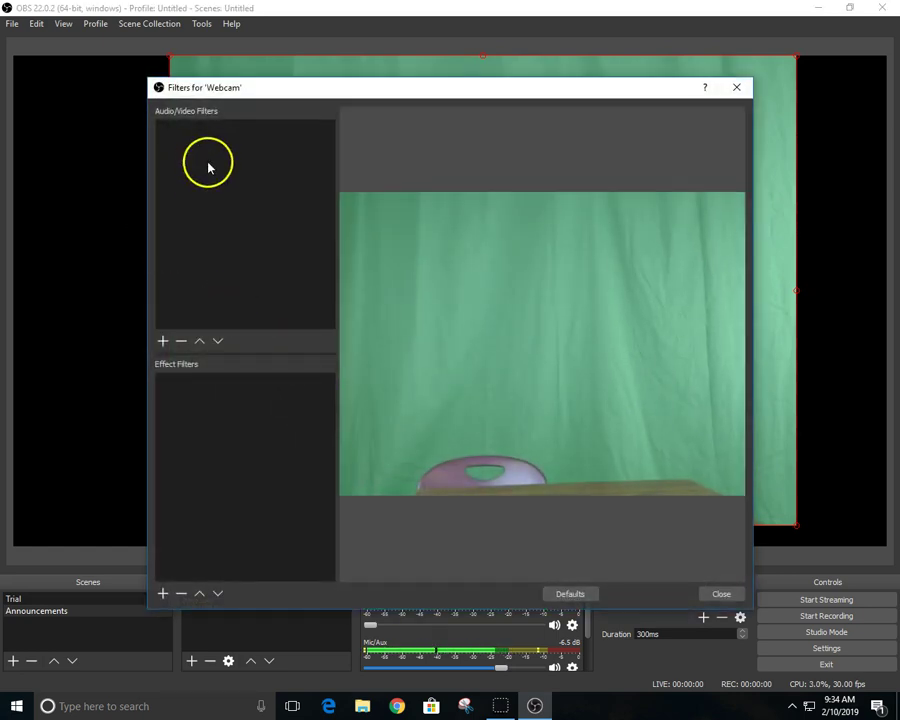
click(721, 594)
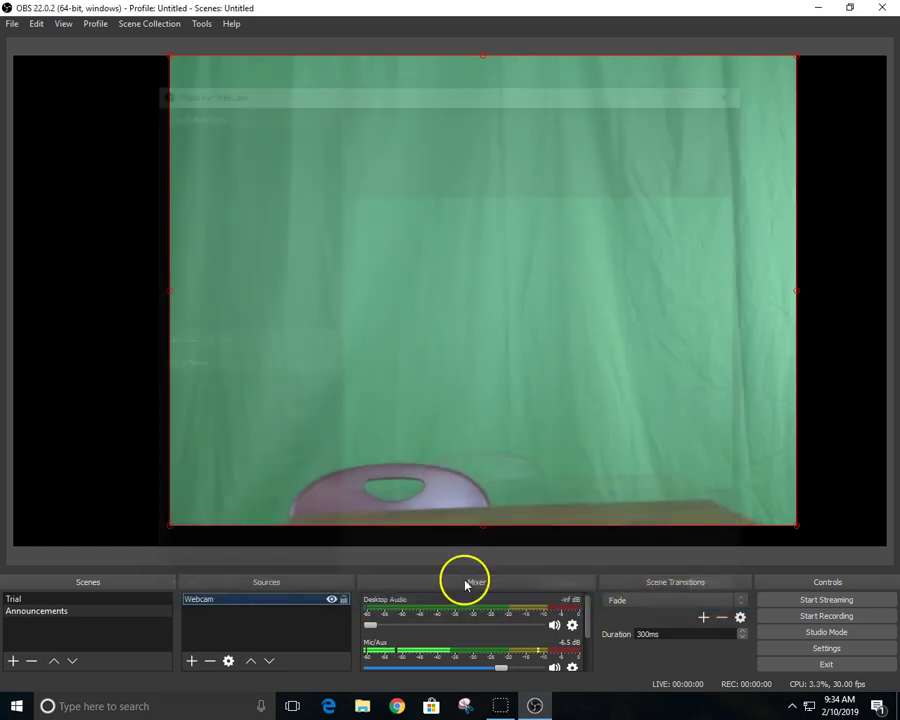
Reset the camera zoom to 100 and stretch the webcam image to the canvas's left and right edges
right_click(232, 600)
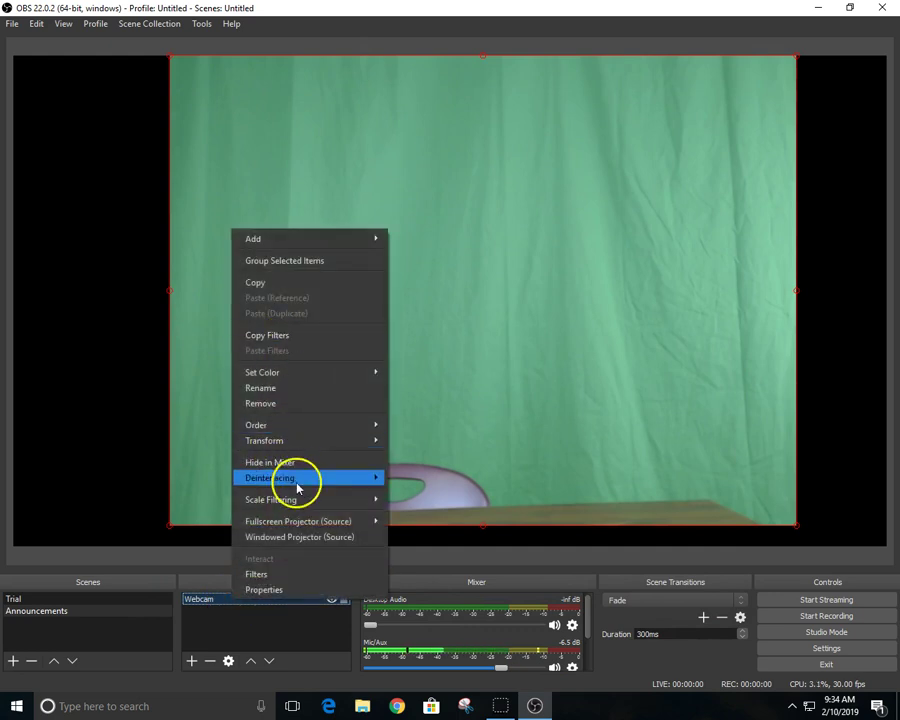
click(294, 590)
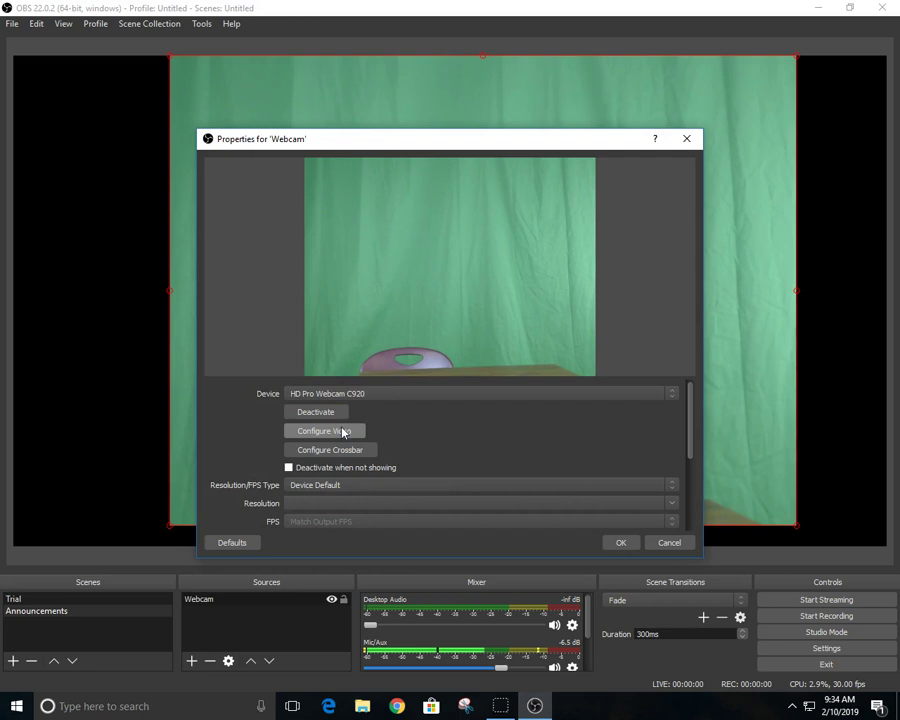
click(343, 431)
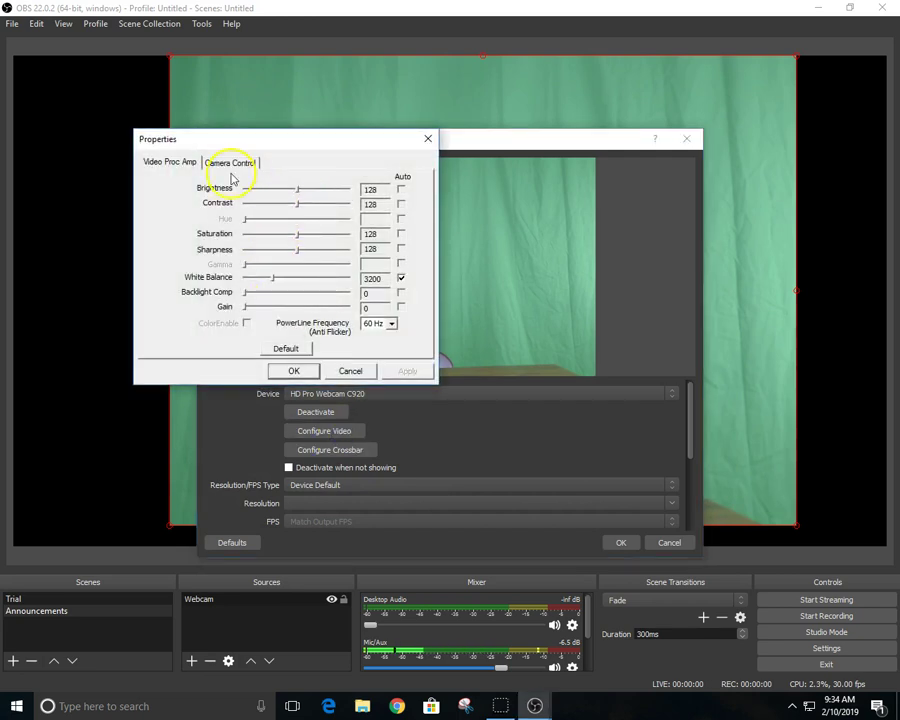
click(231, 162)
drag(229, 195, 222, 197)
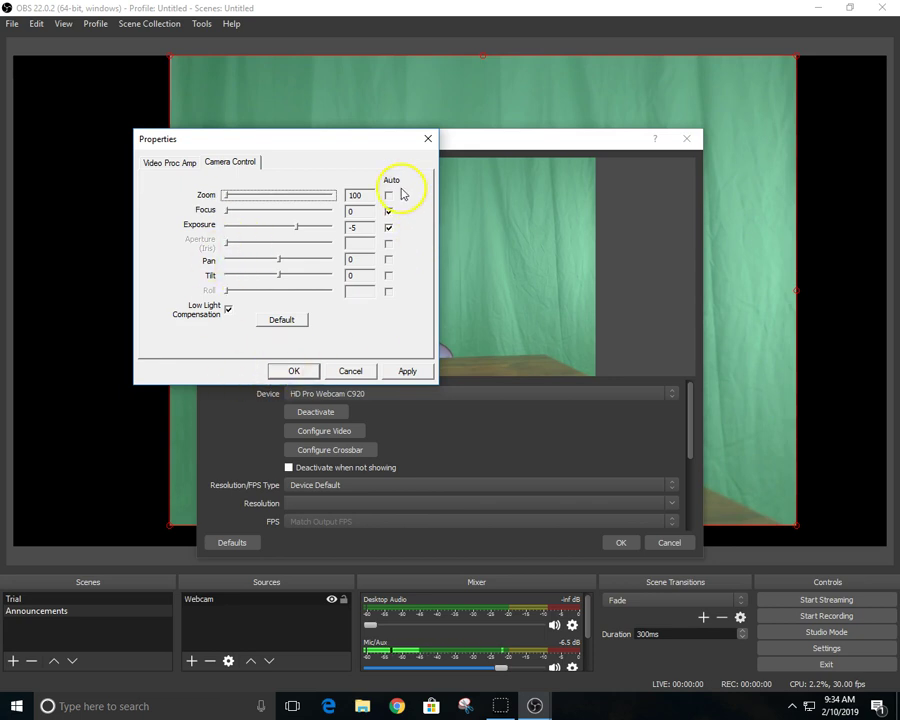
click(426, 371)
click(293, 370)
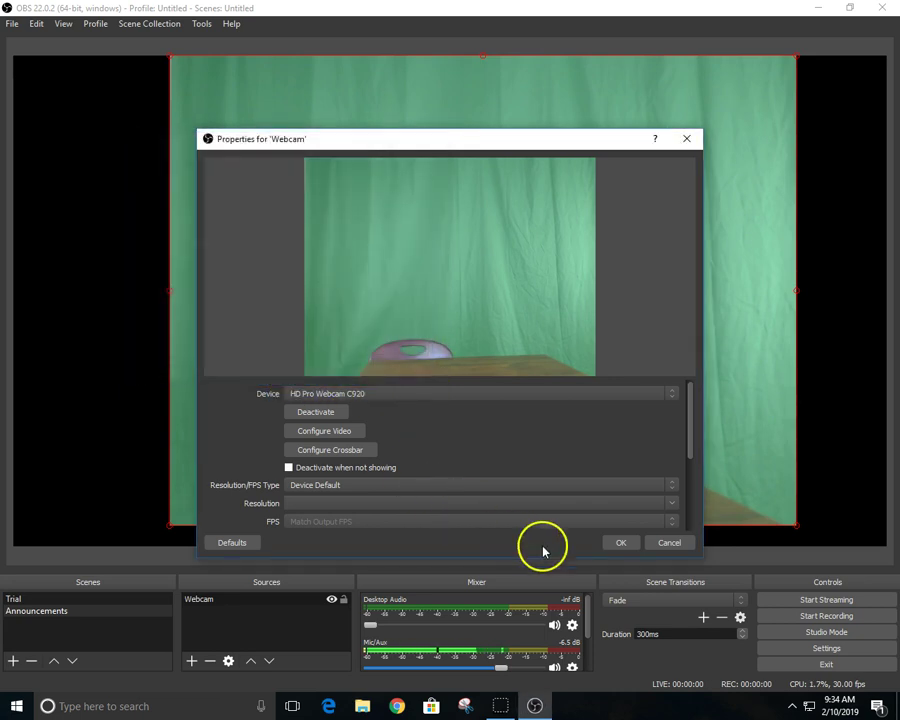
click(614, 546)
drag(169, 285, 15, 288)
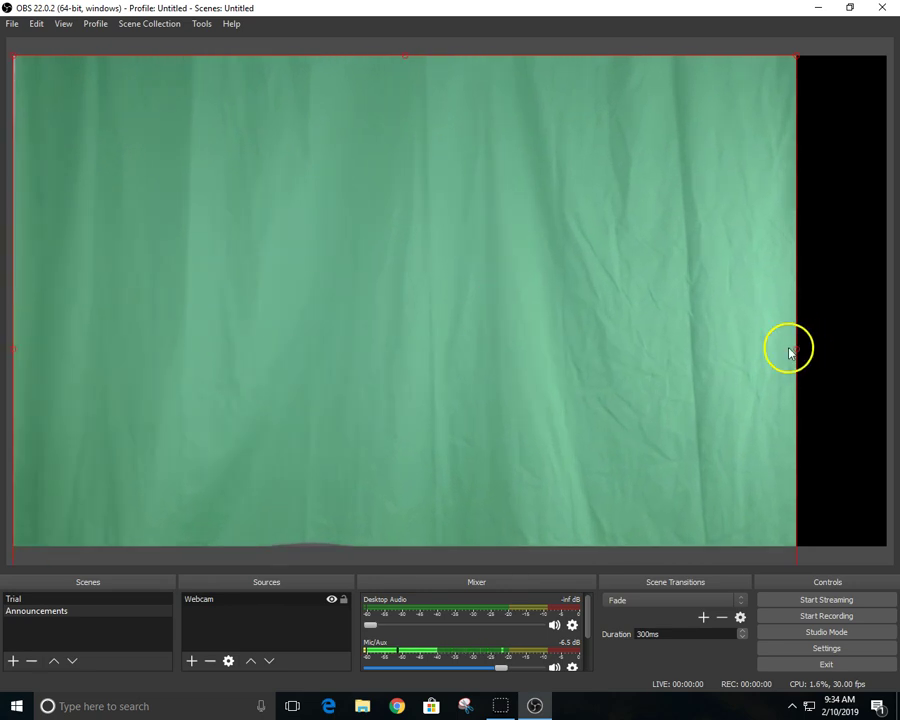
drag(796, 343, 885, 351)
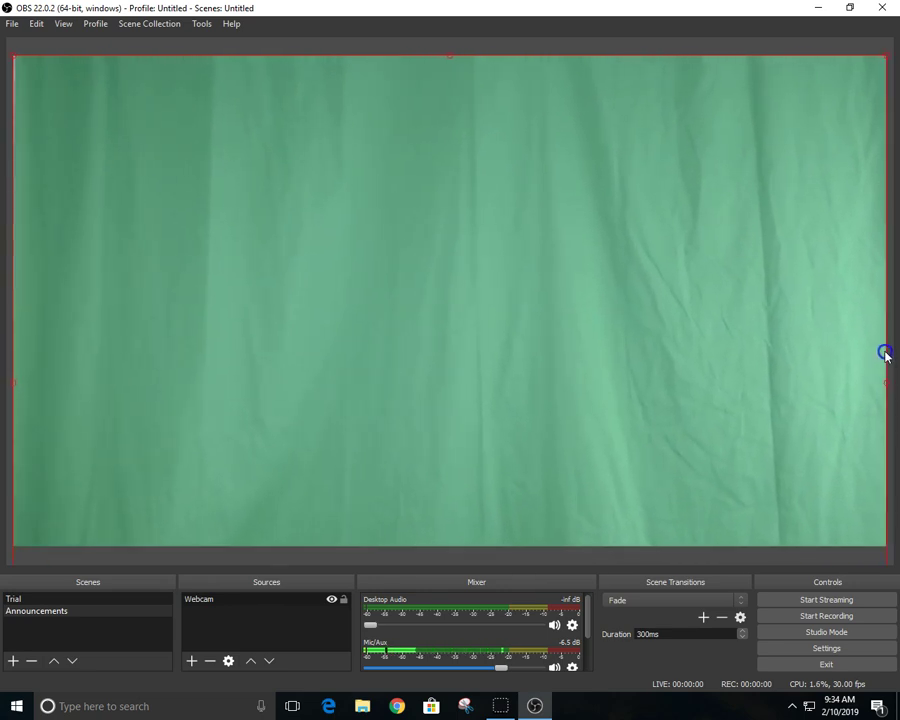
Zoom the webcam in via Camera Control so the chair drops out, and close the properties
right_click(466, 307)
click(533, 443)
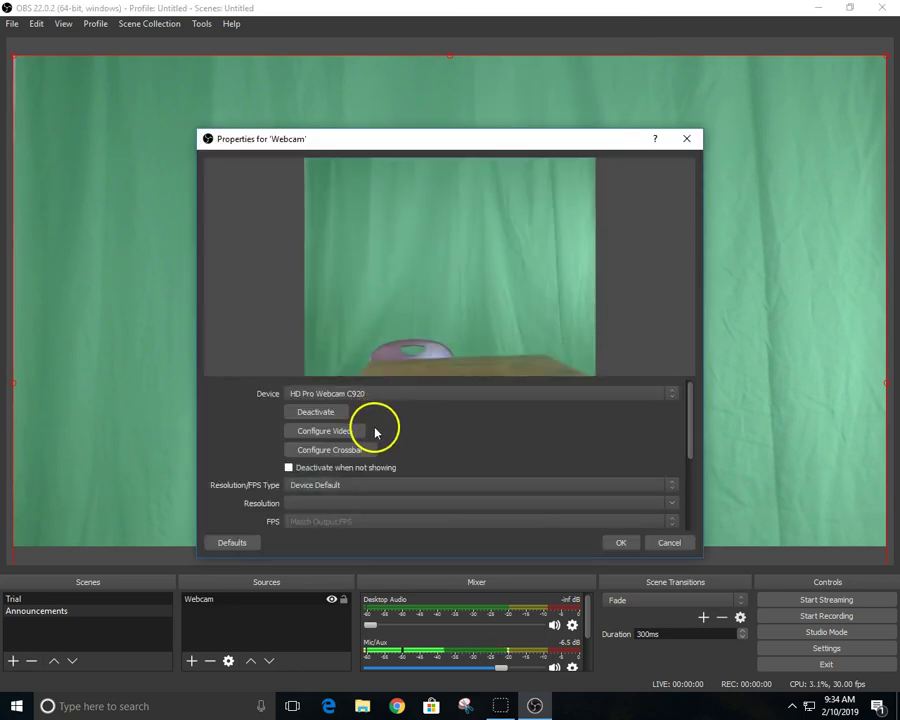
click(345, 430)
click(258, 180)
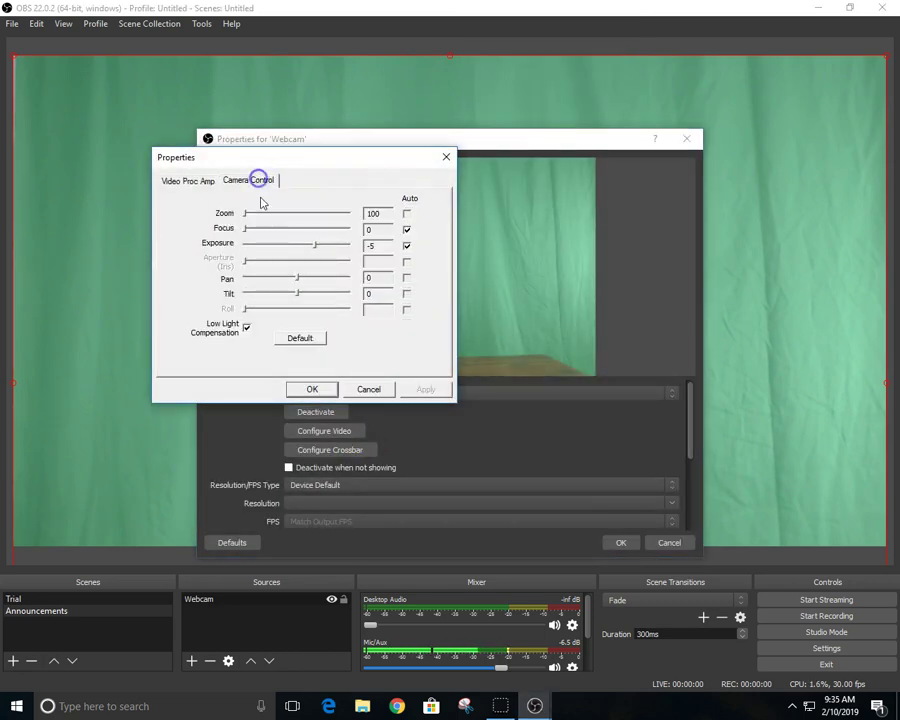
mouse_move(247, 213)
mouse_down()
mouse_move(290, 215)
mouse_move(236, 217)
mouse_up()
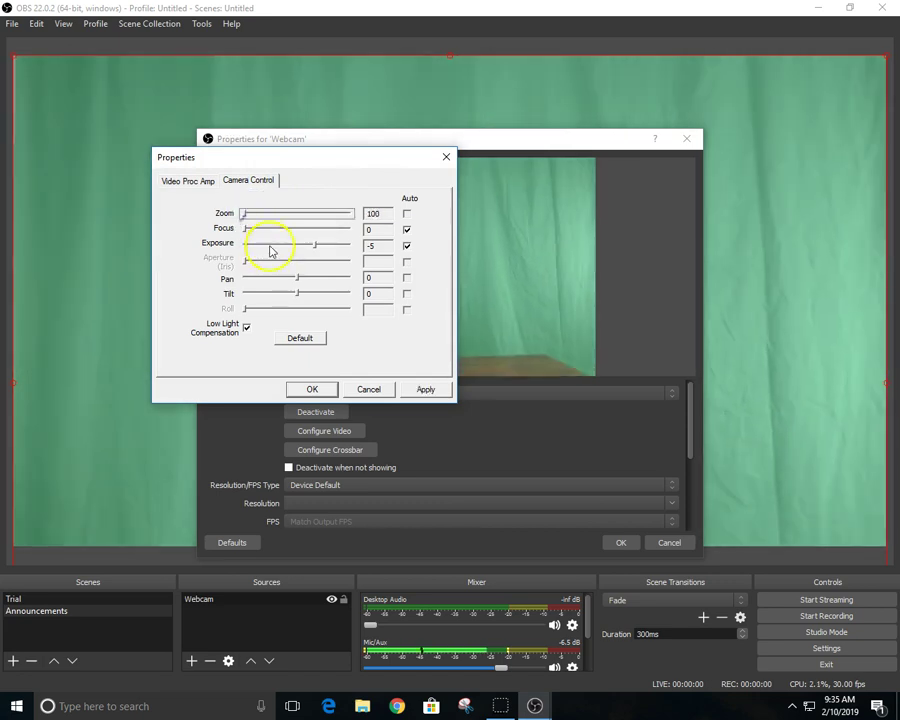
click(424, 390)
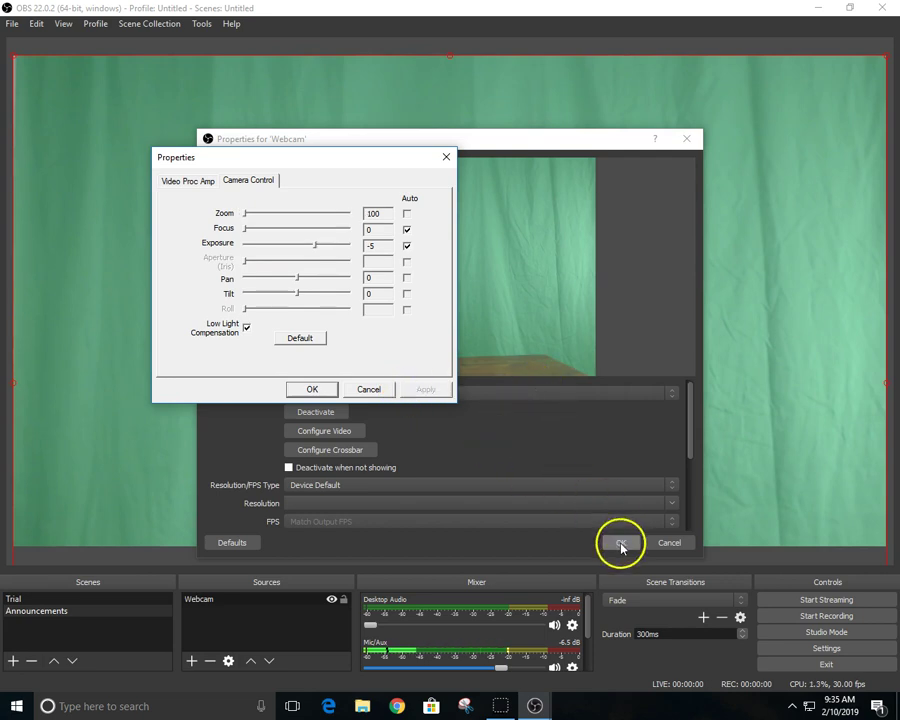
click(333, 388)
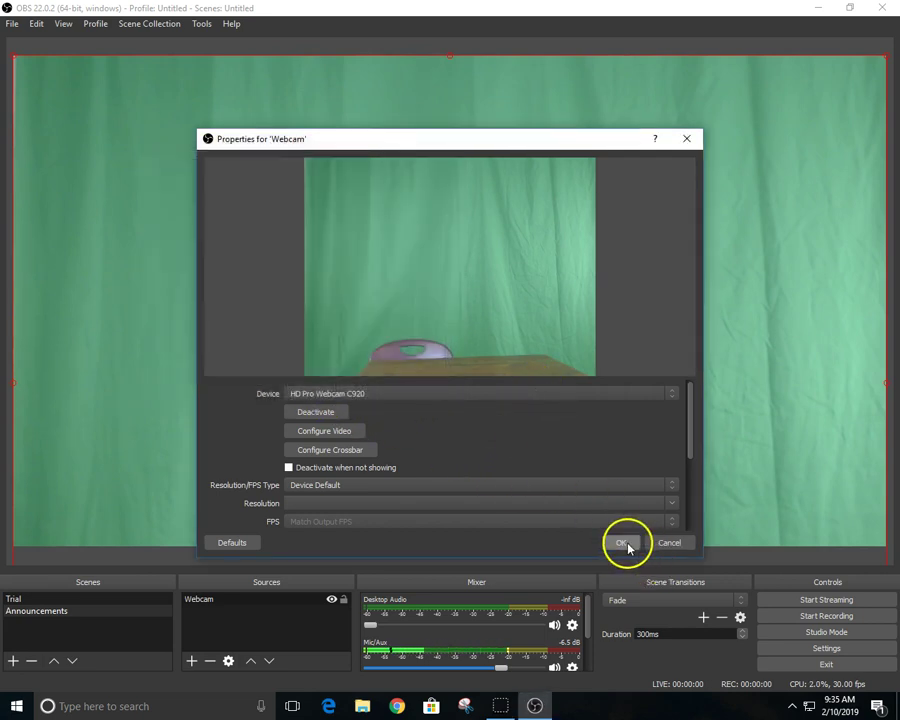
click(621, 543)
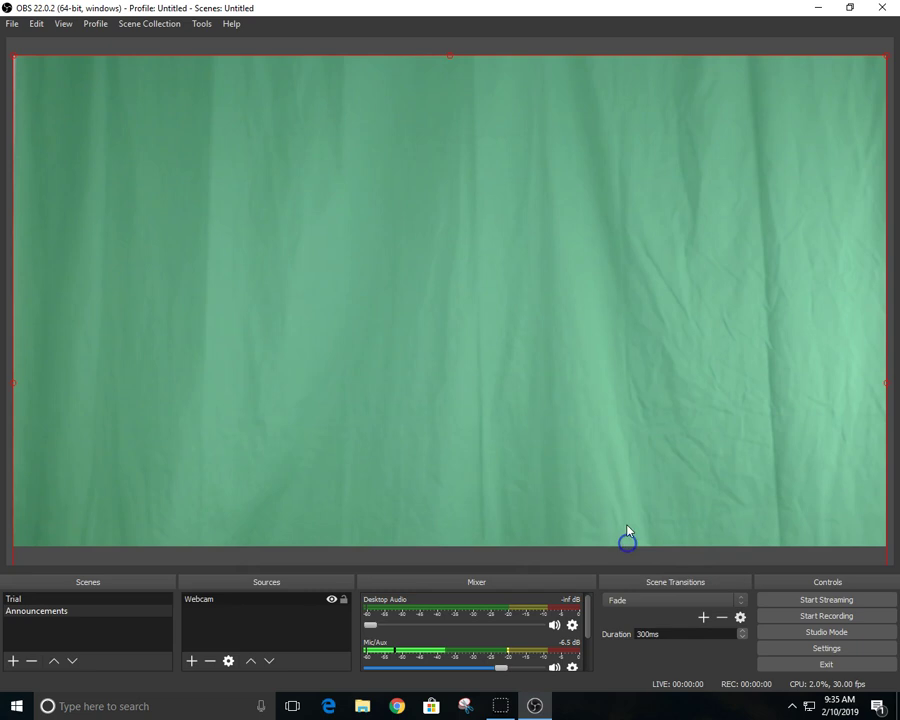
Drag the Webcam source's corner and edge handles until it covers the canvas edge to edge
click(849, 8)
drag(668, 280, 535, 283)
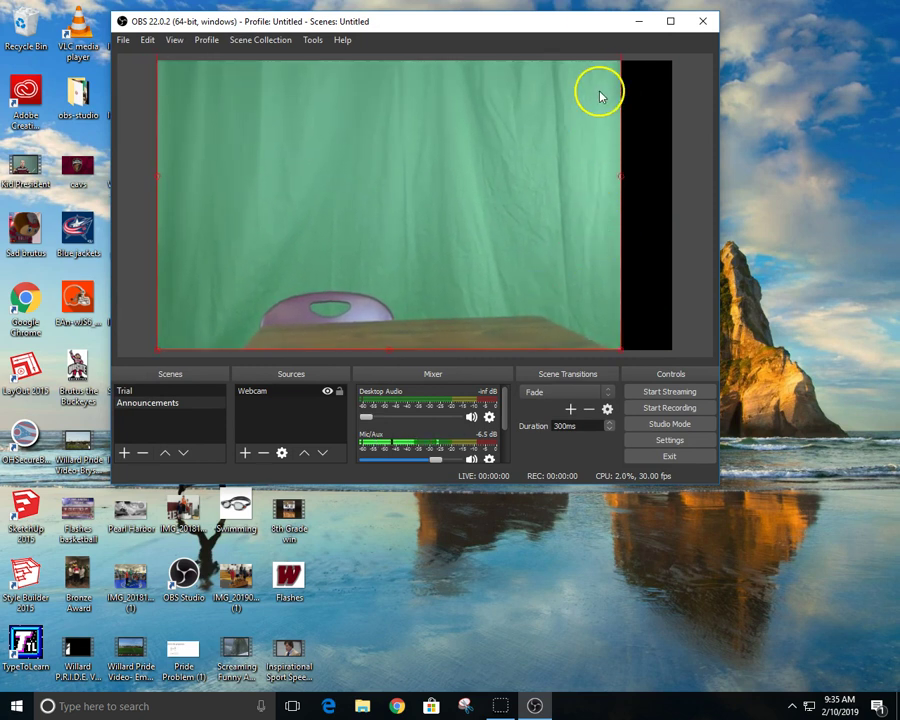
drag(594, 99, 562, 132)
drag(510, 180, 487, 122)
mouse_move(562, 209)
mouse_down()
mouse_move(600, 211)
mouse_move(528, 205)
mouse_move(538, 207)
mouse_move(542, 187)
mouse_move(565, 199)
mouse_up()
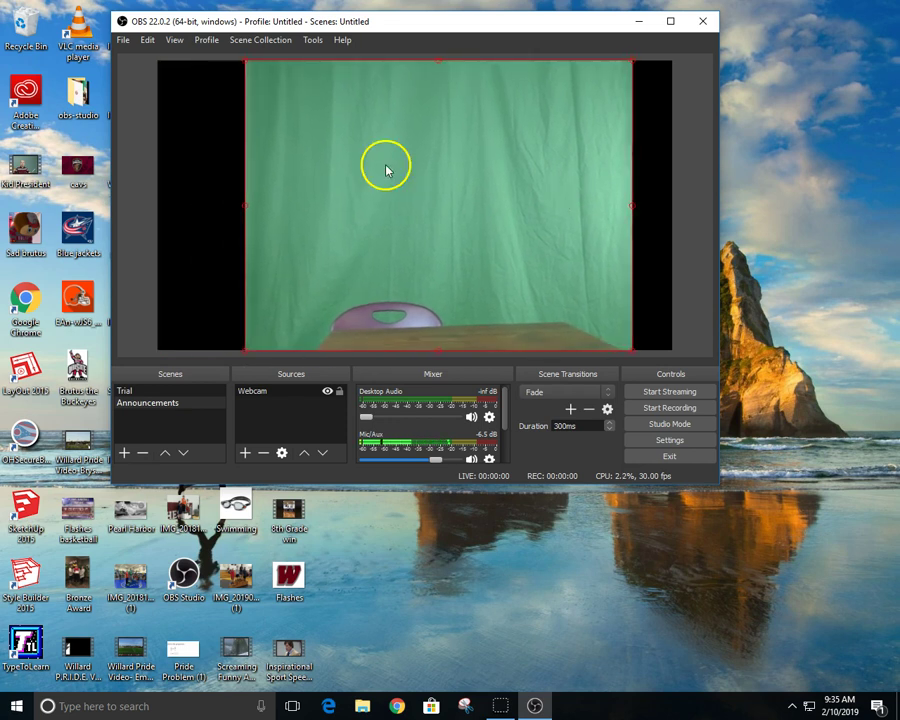
drag(244, 61, 160, 55)
drag(625, 62, 631, 37)
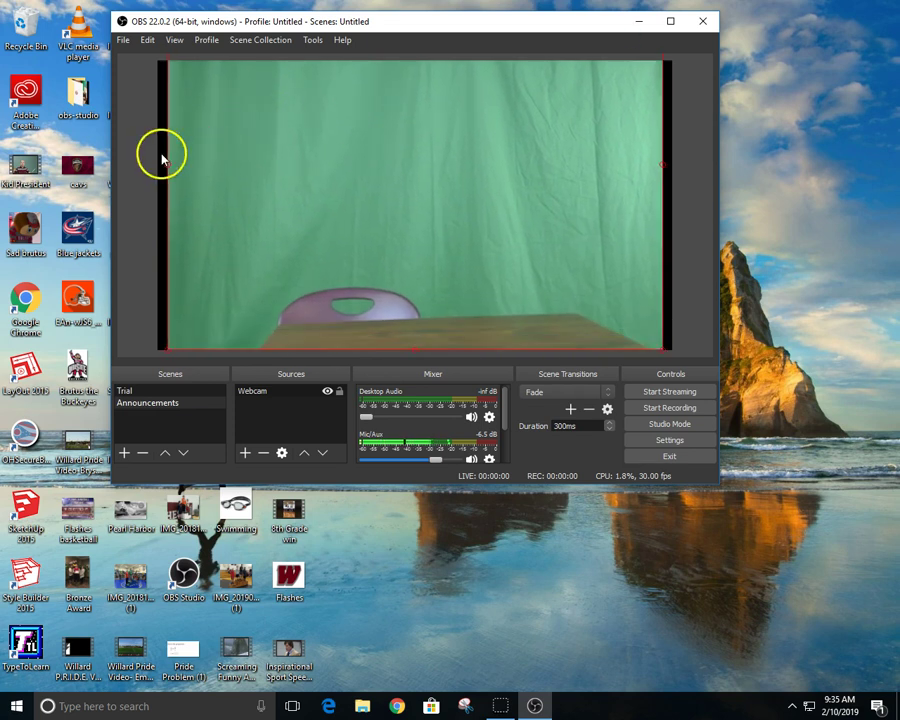
drag(168, 164, 157, 170)
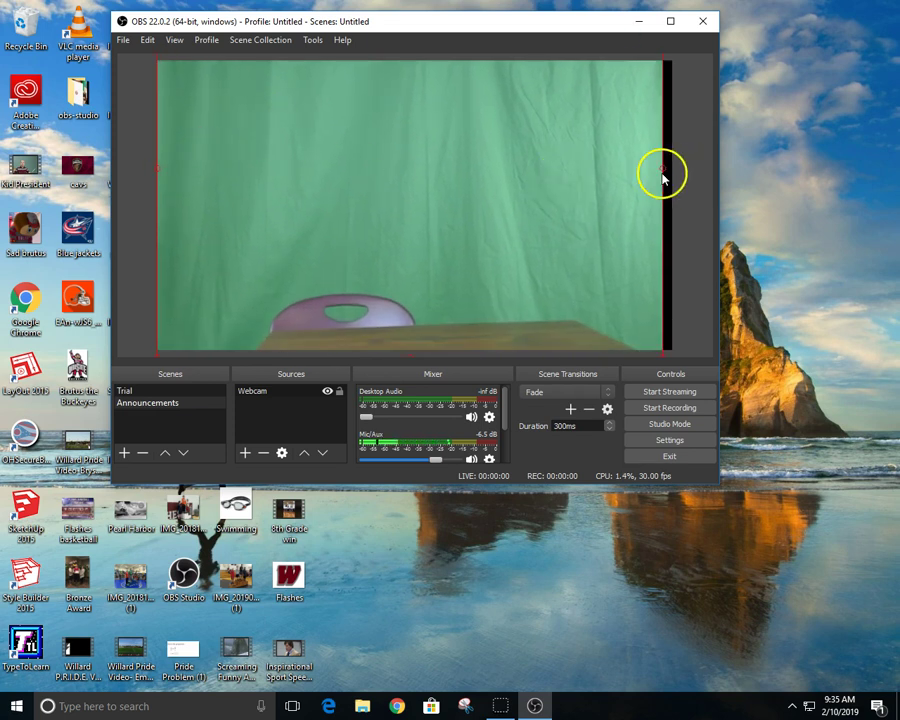
drag(662, 172, 669, 173)
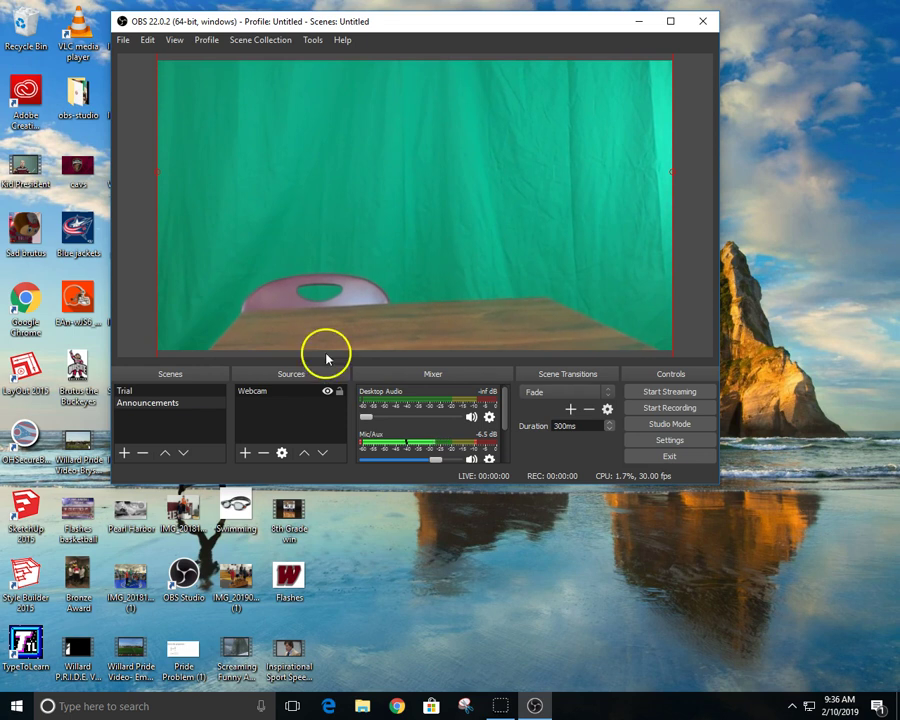
With the Webcam source selected, open the + menu under Sources
click(280, 394)
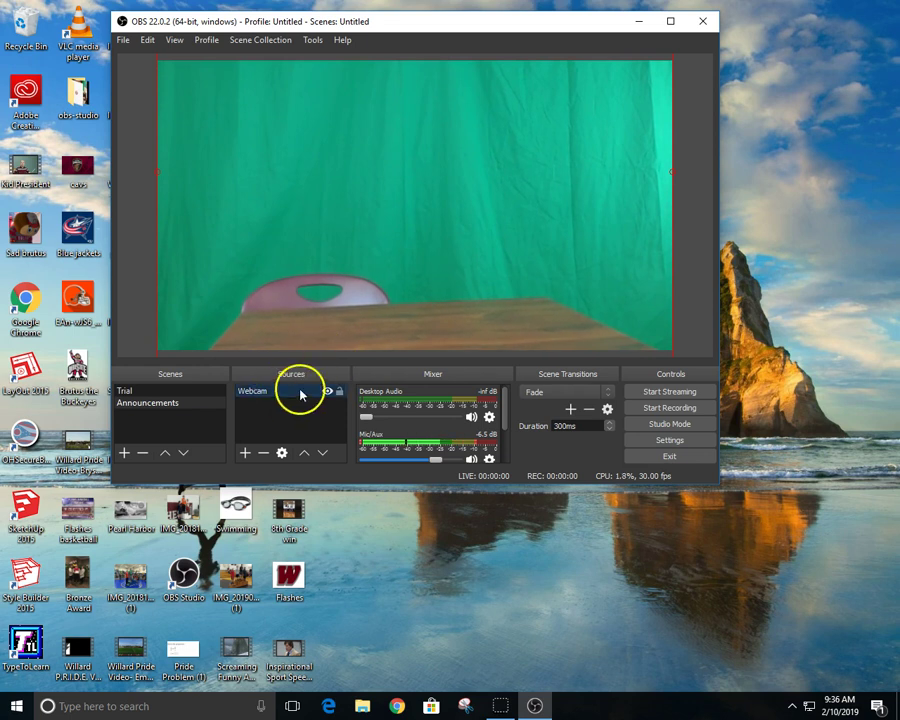
click(245, 454)
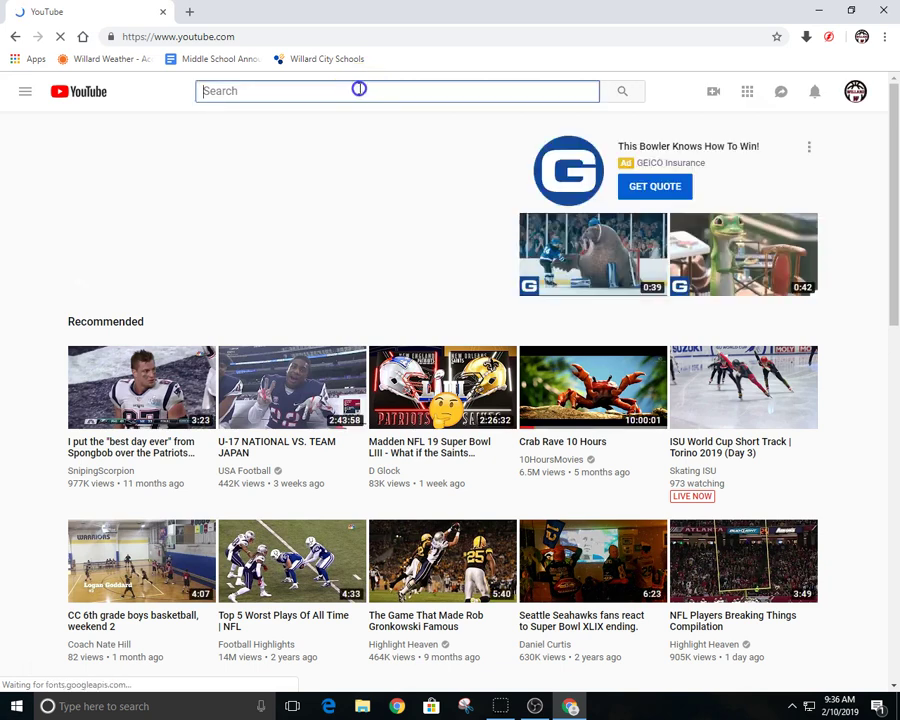
Search YouTube for 'green screen background for news'
text(green schoo)
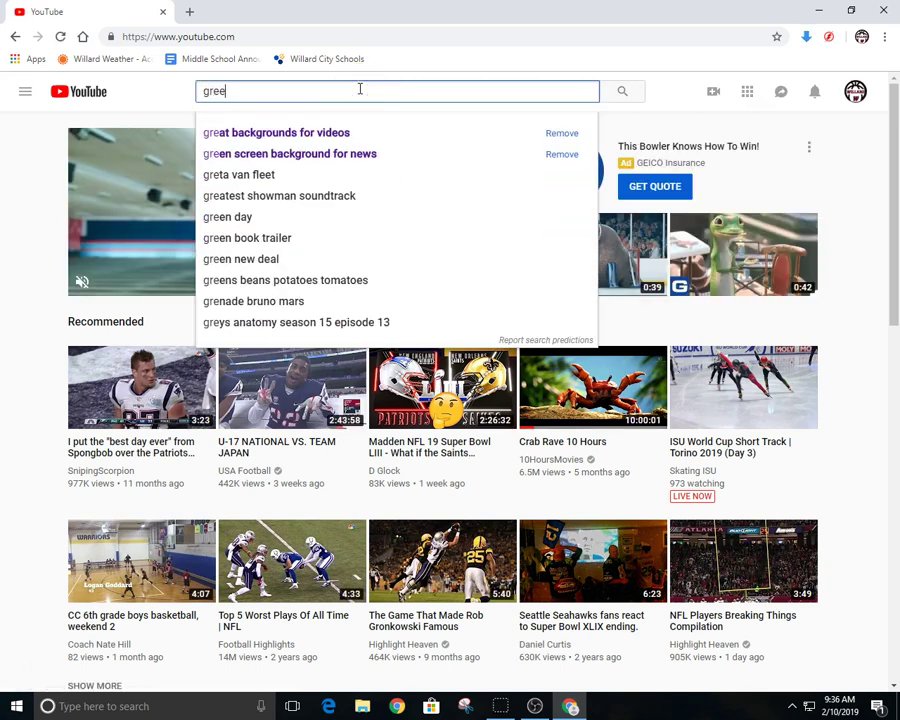
key(BackSpace)
key(BackSpace)
key(BackSpace)
key(BackSpace)
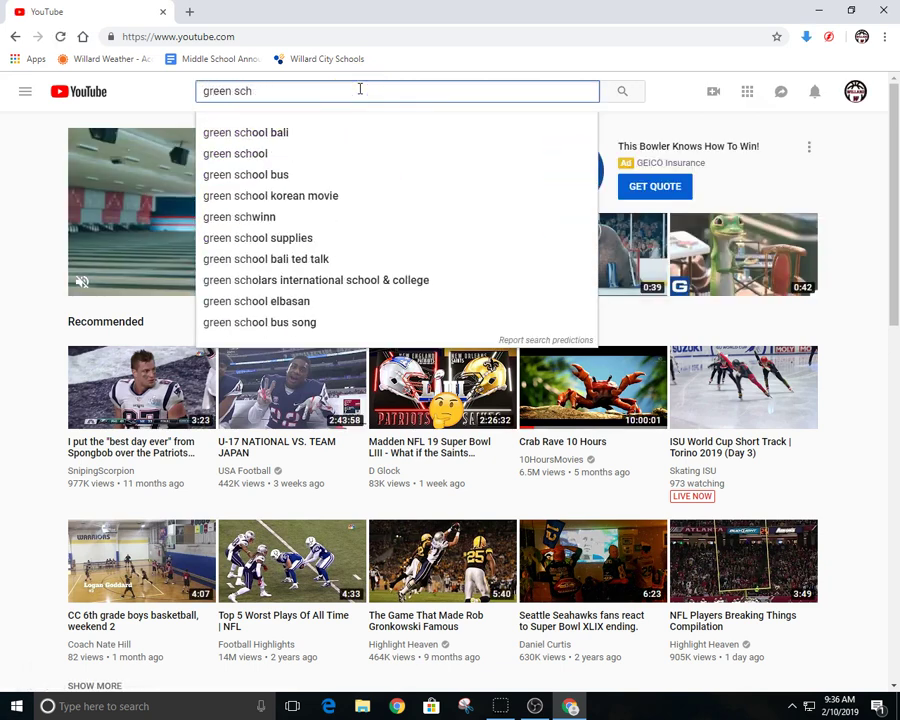
click(358, 131)
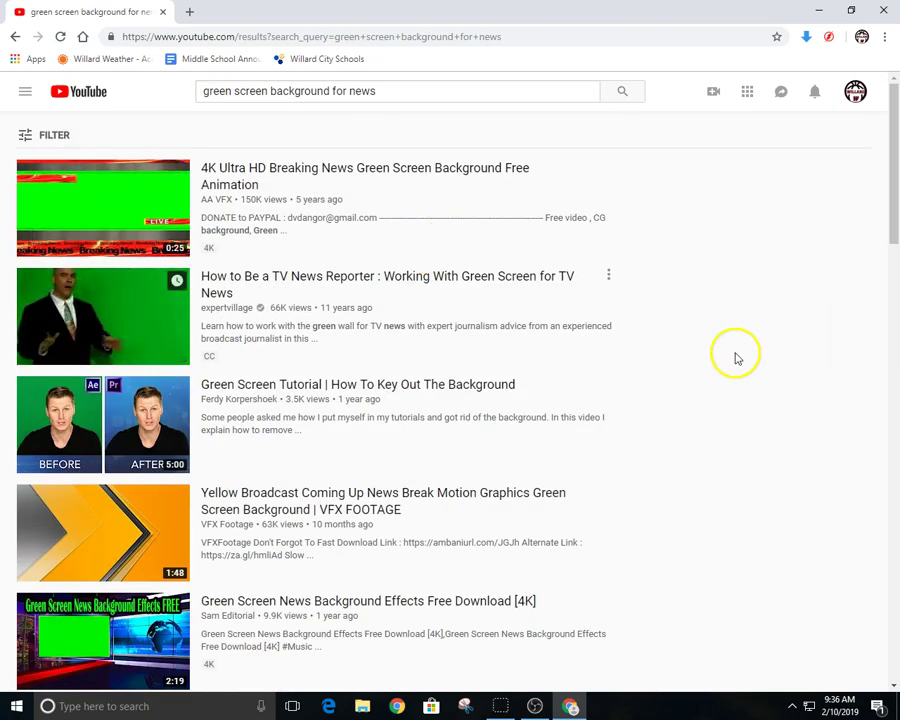
scroll(735, 355, down, 10)
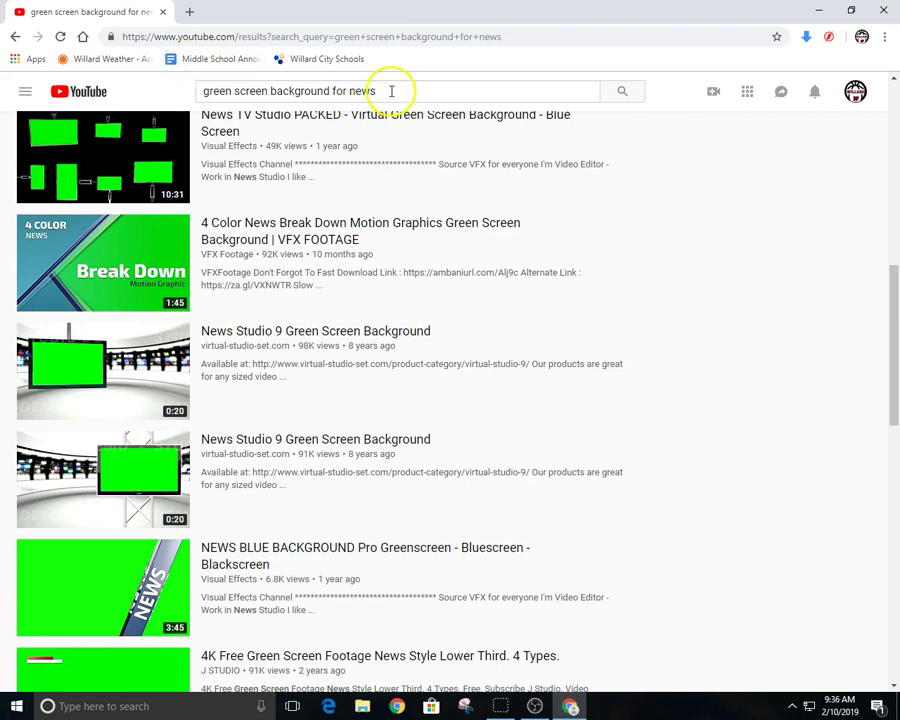
Replace the query and search for 'background loops for schools'
drag(391, 91, 211, 90)
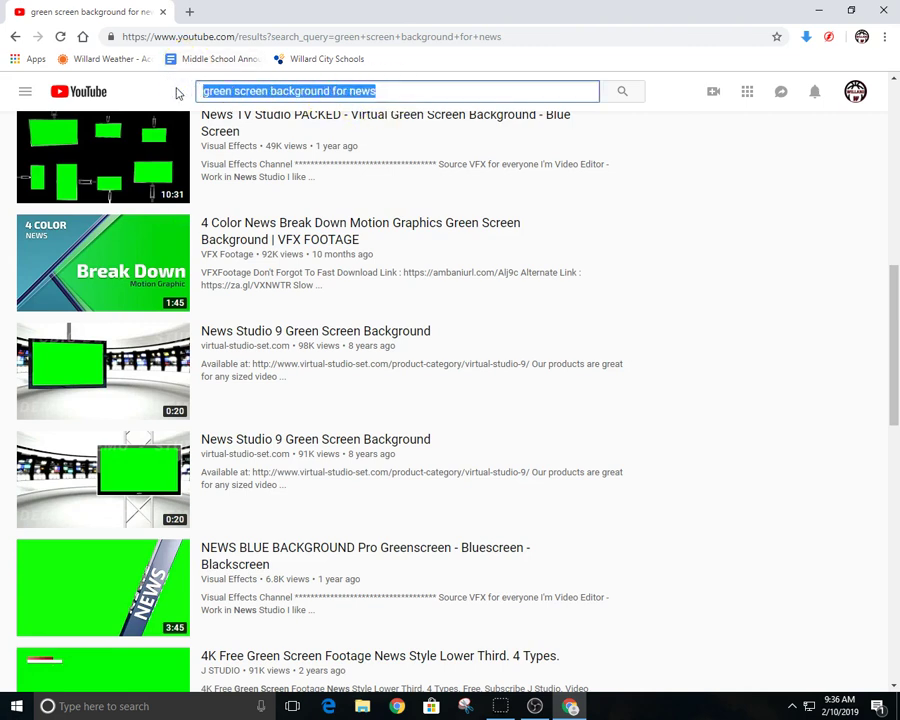
text(green scre)
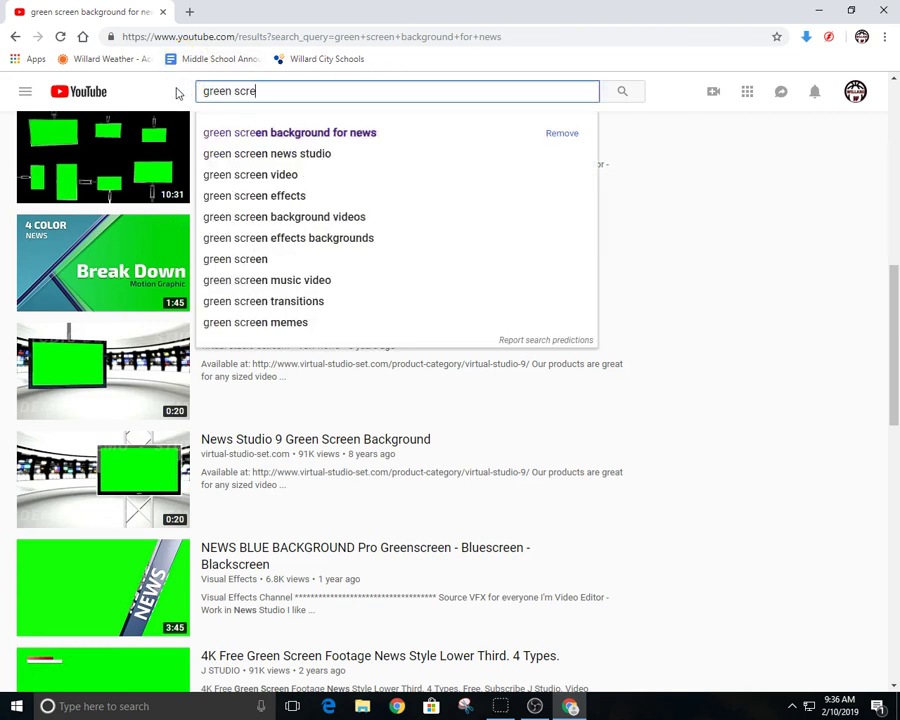
key(BackSpace)
key(BackSpace)
key(BackSpace)
key(BackSpace)
key(BackSpace)
key(BackSpace)
key(BackSpace)
key(BackSpace)
key(BackSpace)
key(BackSpace)
text(bac)
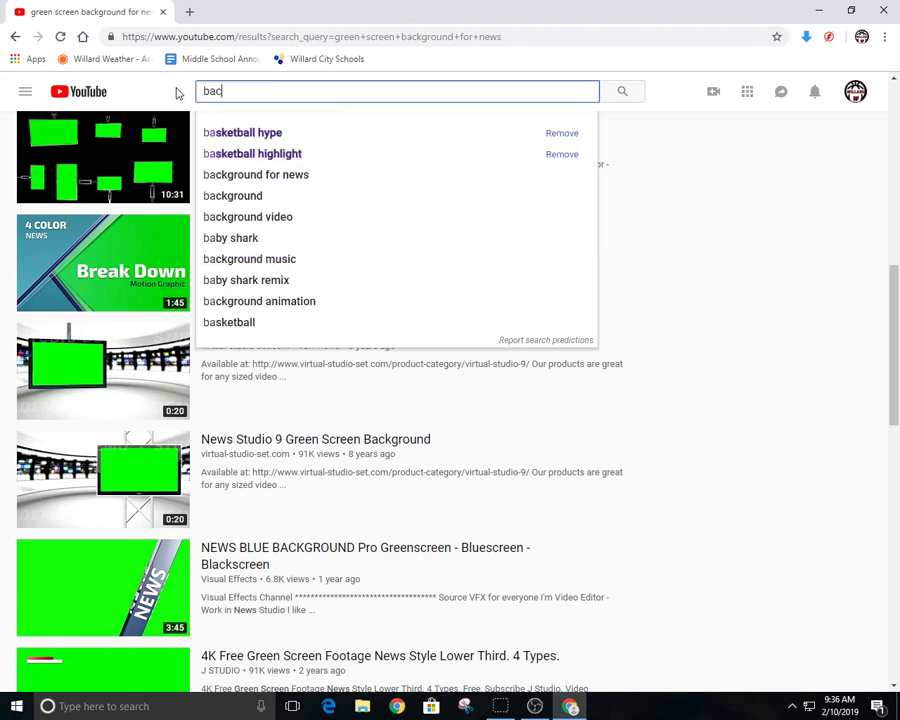
text(kgrou)
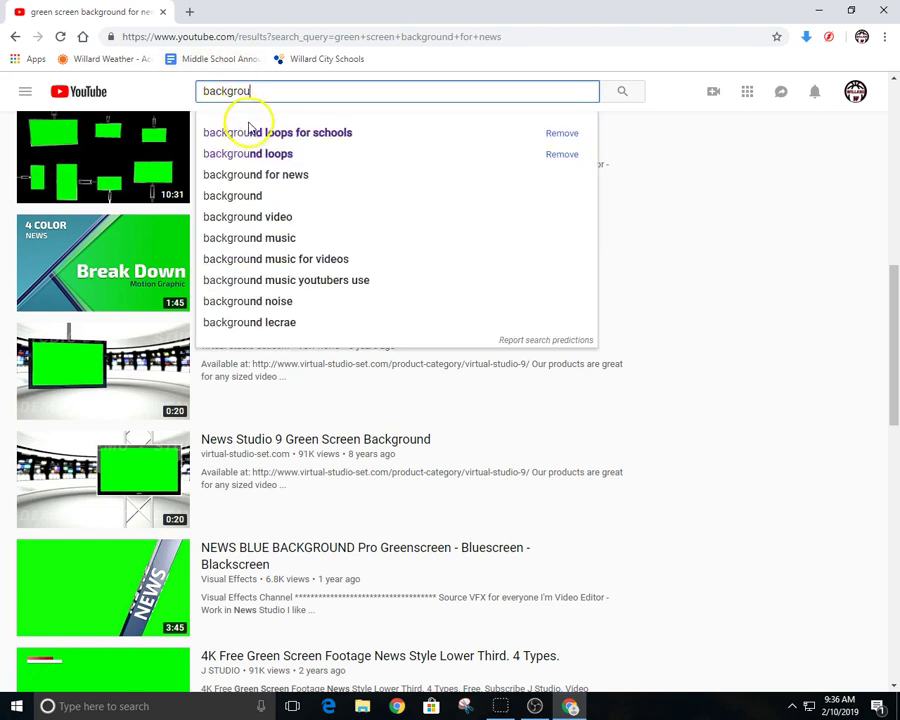
click(250, 132)
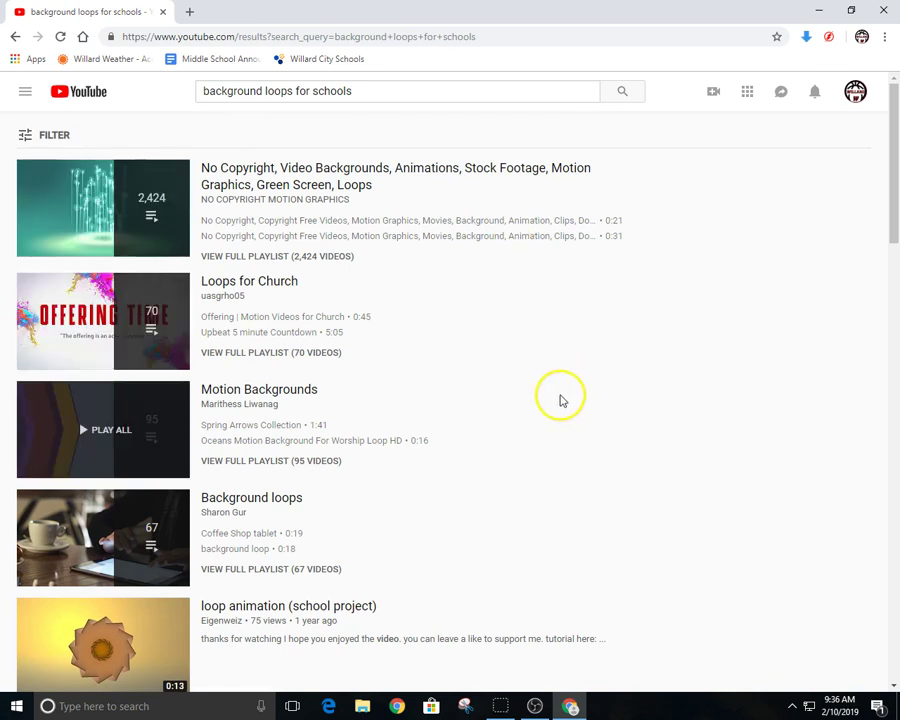
Open the floating balloons background video from the playlist results
scroll(558, 400, down, 1)
scroll(558, 400, up, 1)
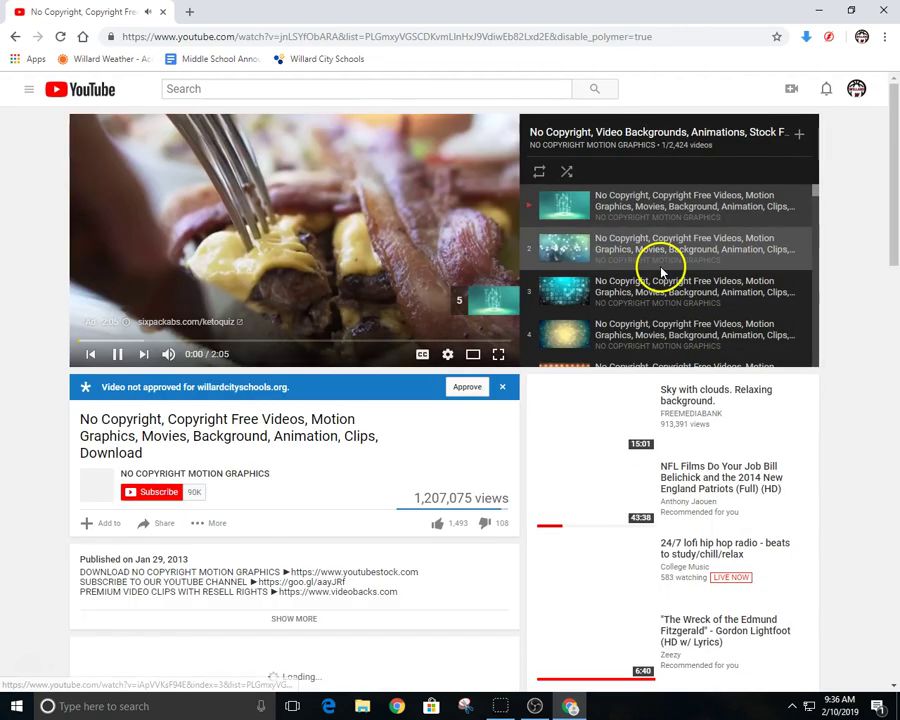
scroll(640, 312, down, 3)
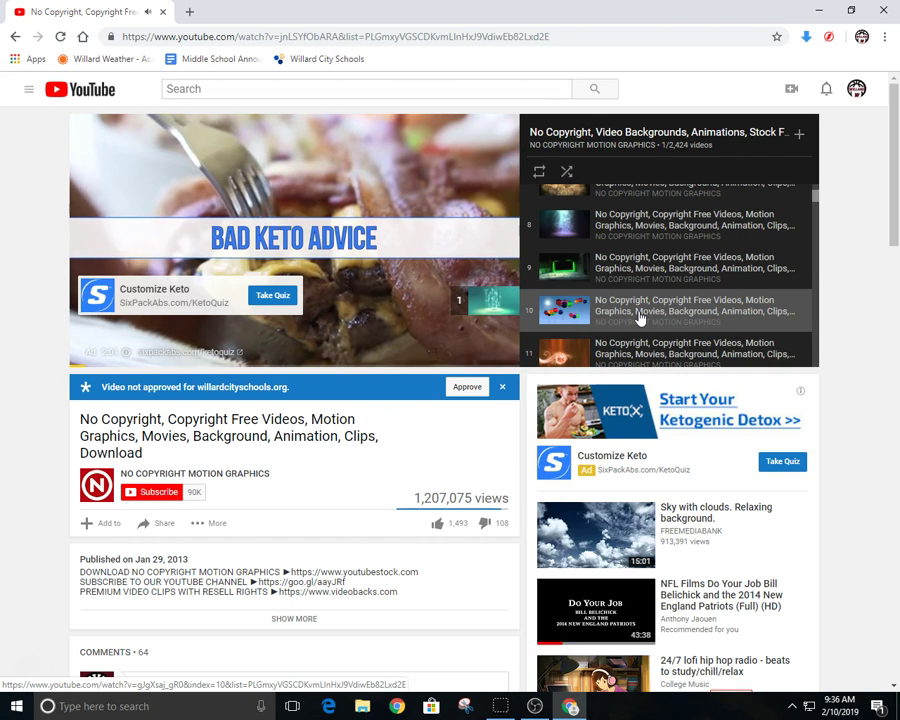
click(640, 316)
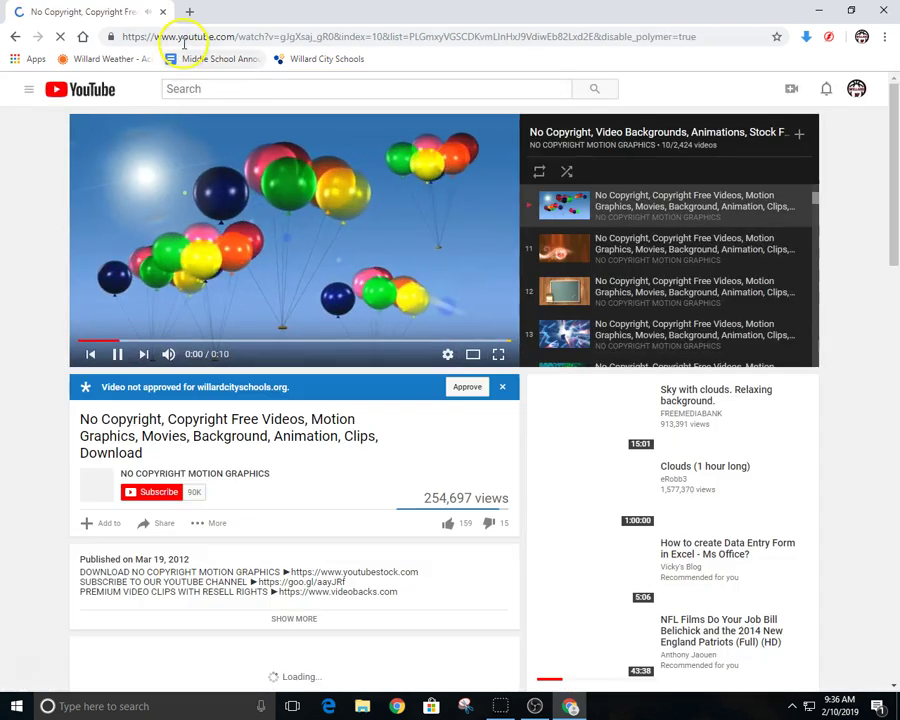
Insert 'ss' before youtube.com in the video's address and load it
click(185, 37)
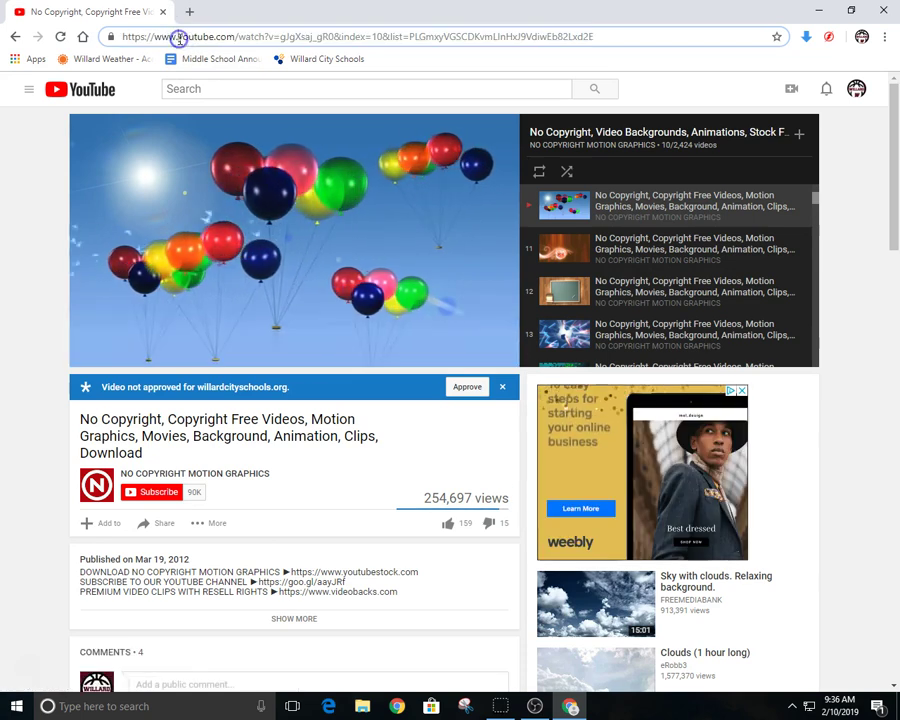
click(180, 37)
text(ss)
key(Return)
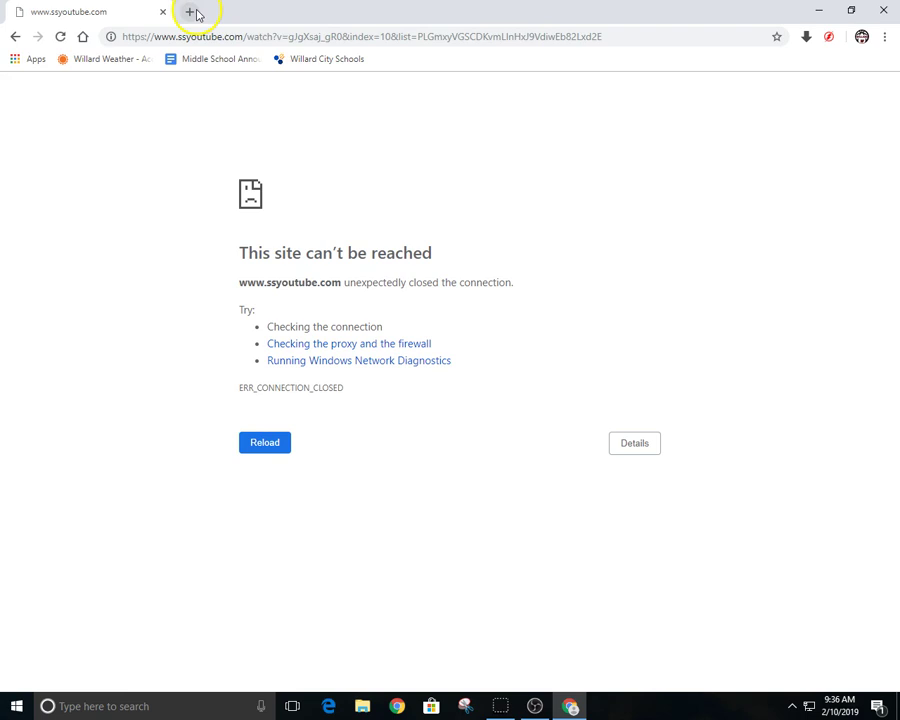
Open the savefrom.net downloader in a new Chrome tab
click(196, 13)
text(savefrom.net)
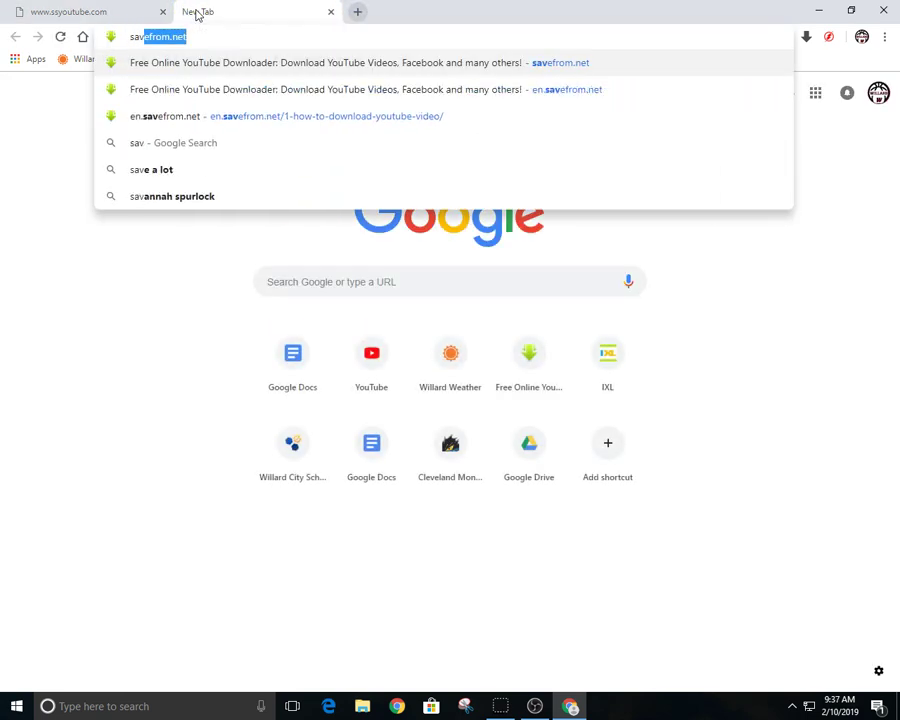
key(Return)
Go back to the balloon video's YouTube page and copy its web address
click(110, 14)
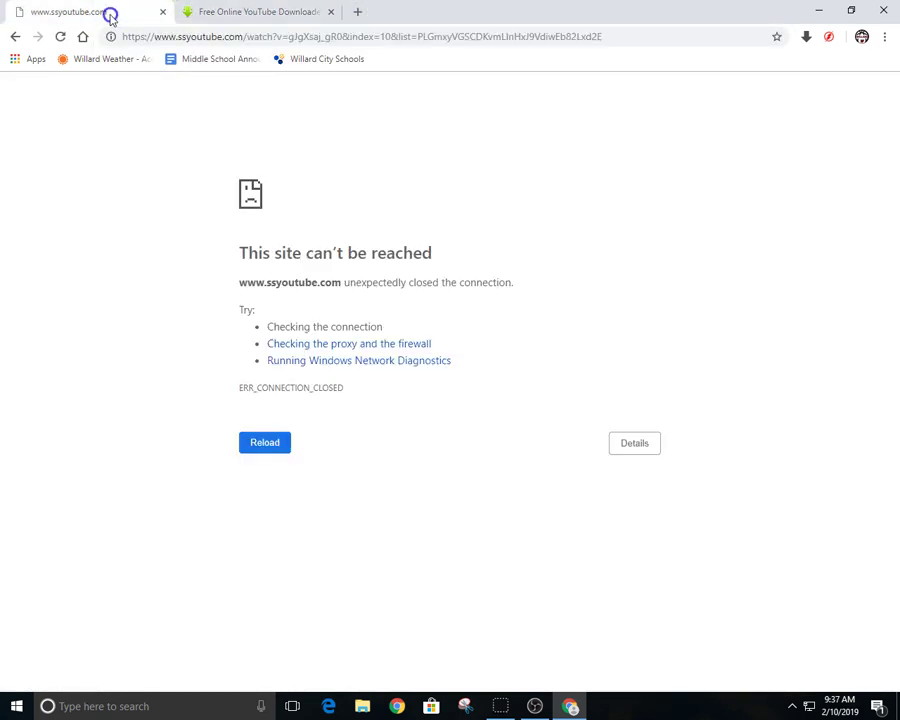
click(15, 37)
click(243, 36)
right_click(242, 37)
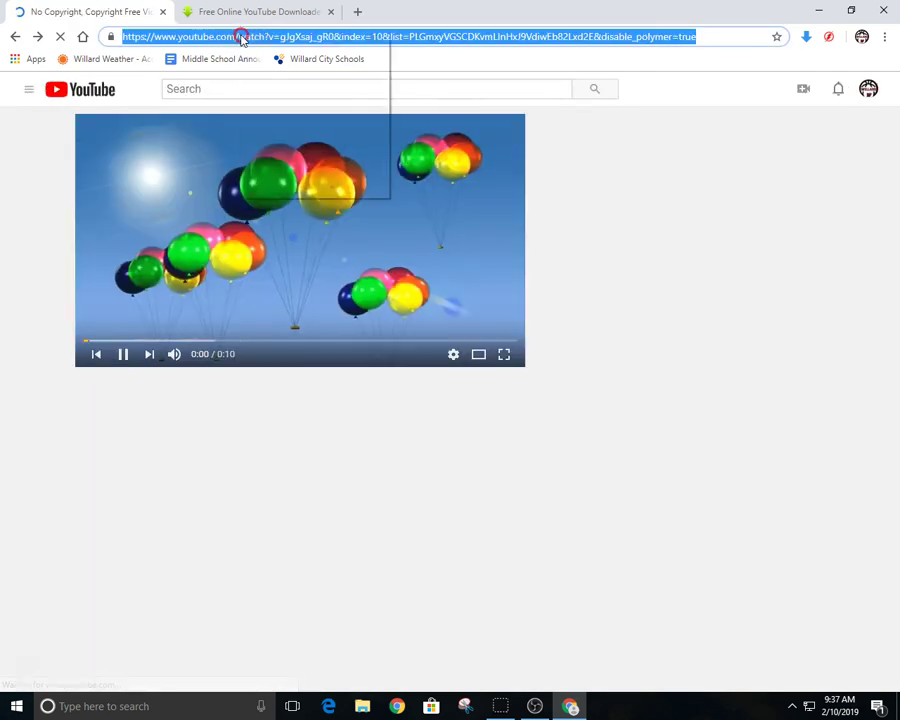
click(270, 88)
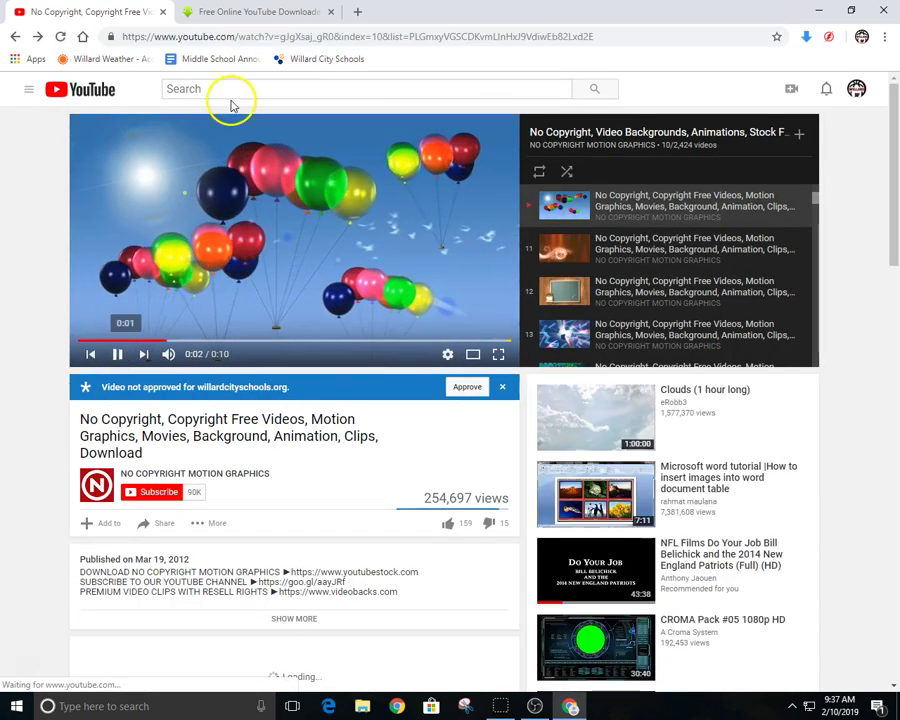
Paste the copied YouTube link into SaveFrom.net's link field and submit it
click(257, 20)
click(237, 227)
right_click(237, 230)
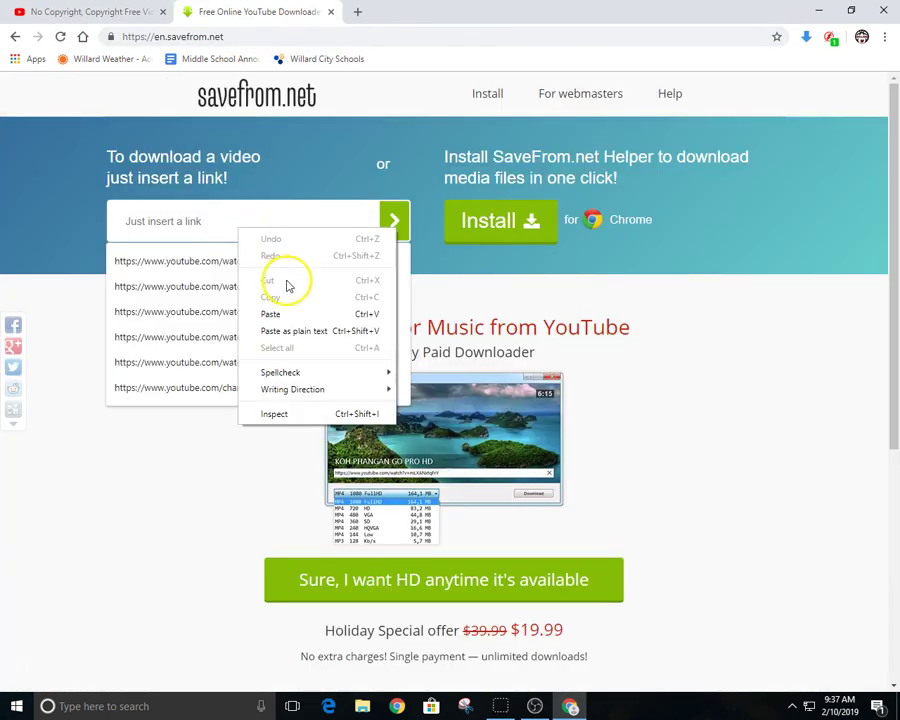
click(288, 310)
click(396, 222)
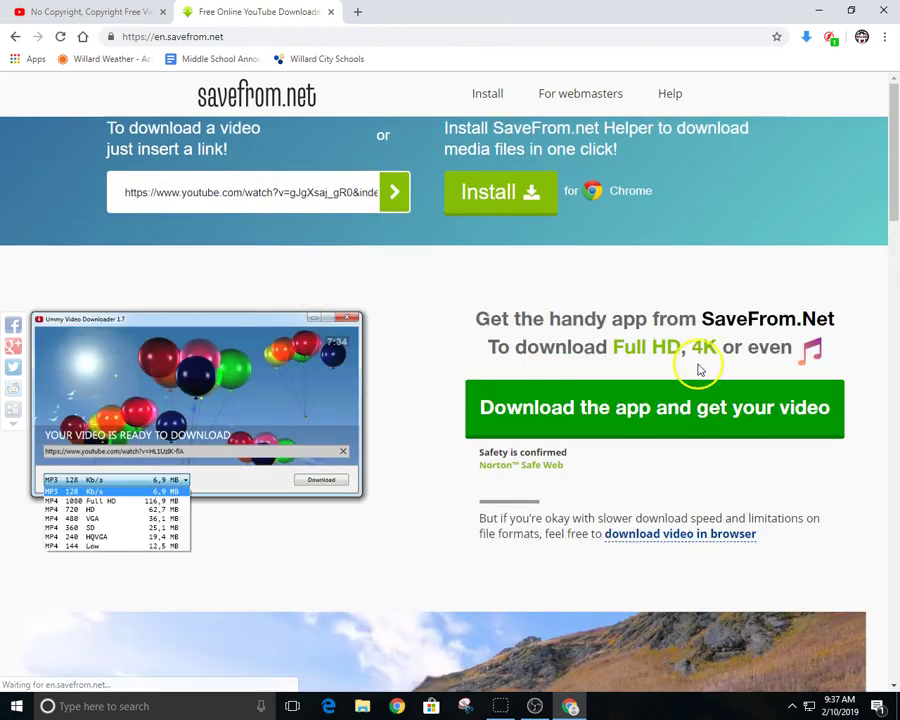
Download the balloon video in the MP4 720 format
scroll(785, 479, down, 3)
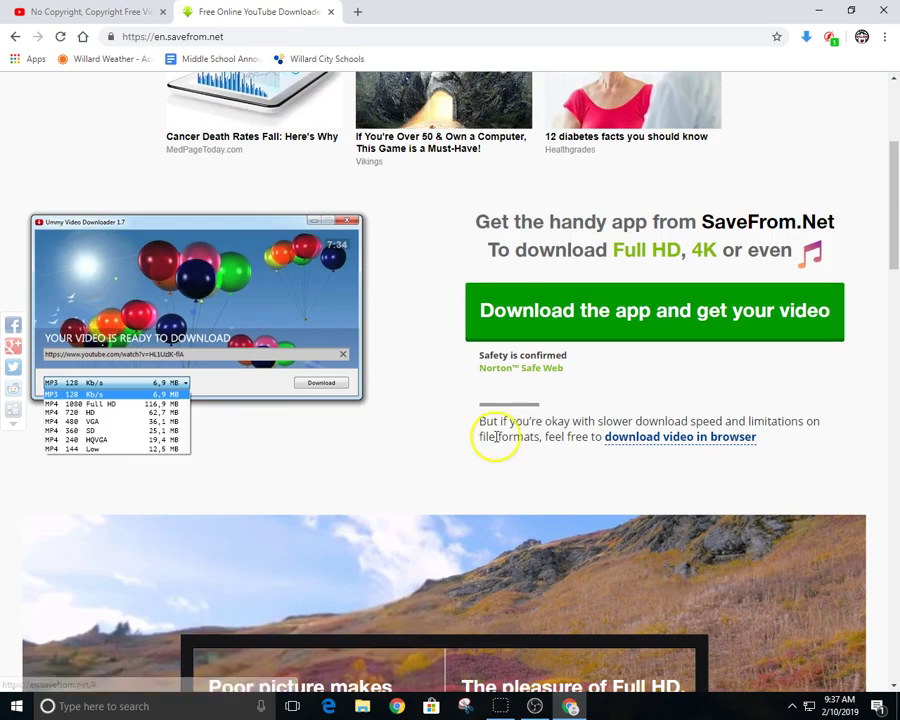
scroll(662, 438, down, 3)
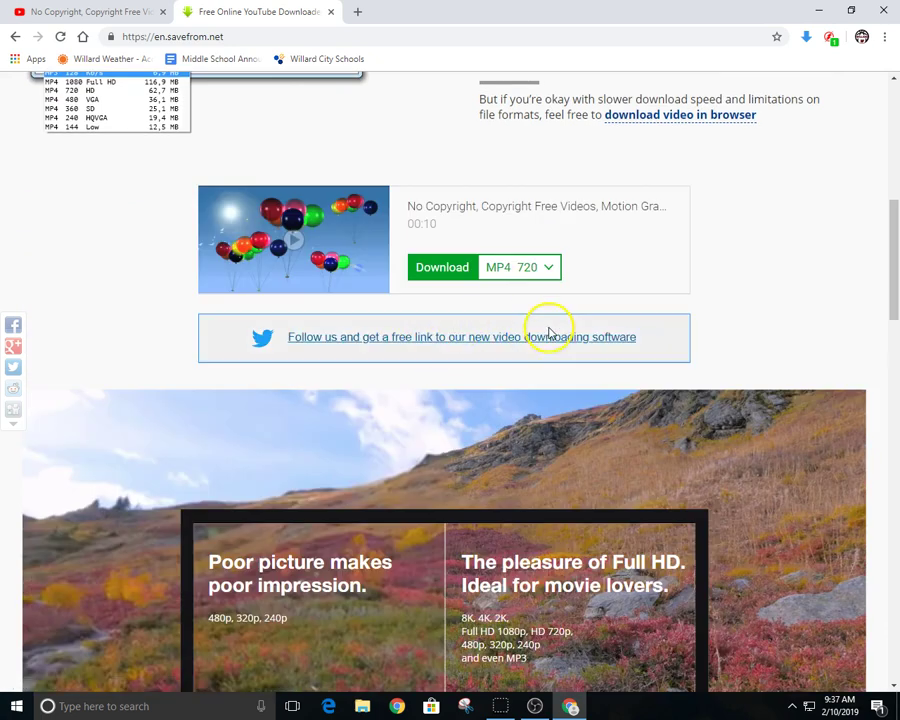
click(450, 270)
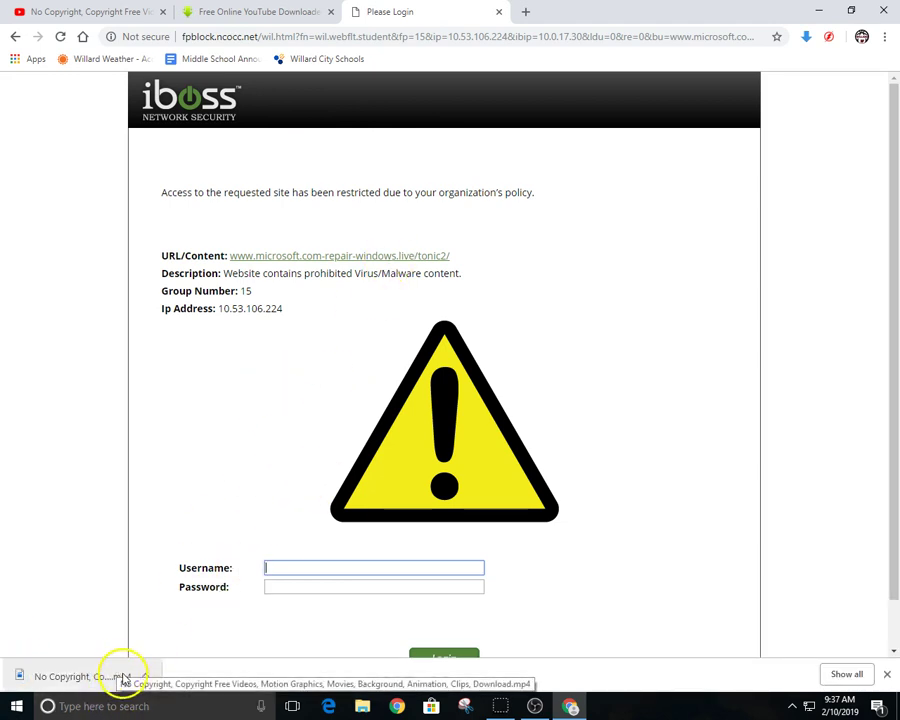
Drag the downloaded balloon video onto the desktop and minimize Chrome
click(851, 10)
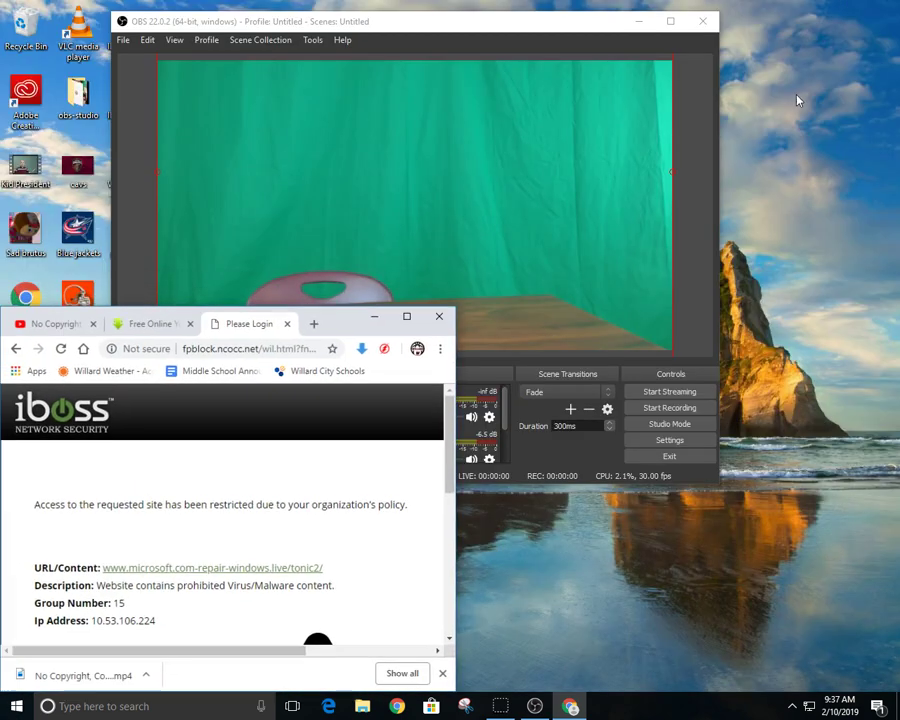
drag(119, 680, 572, 628)
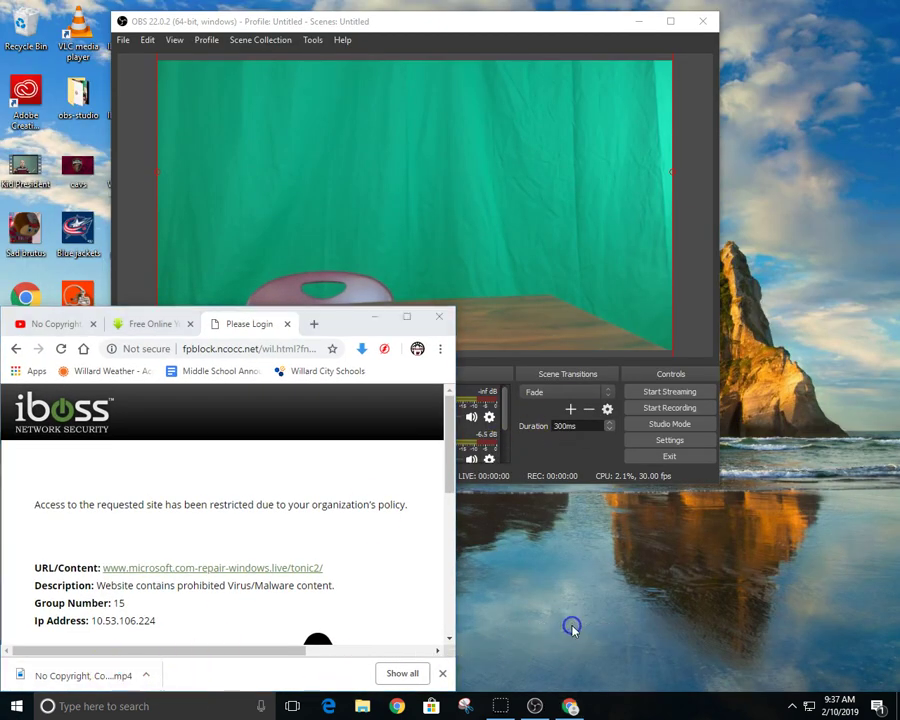
click(374, 317)
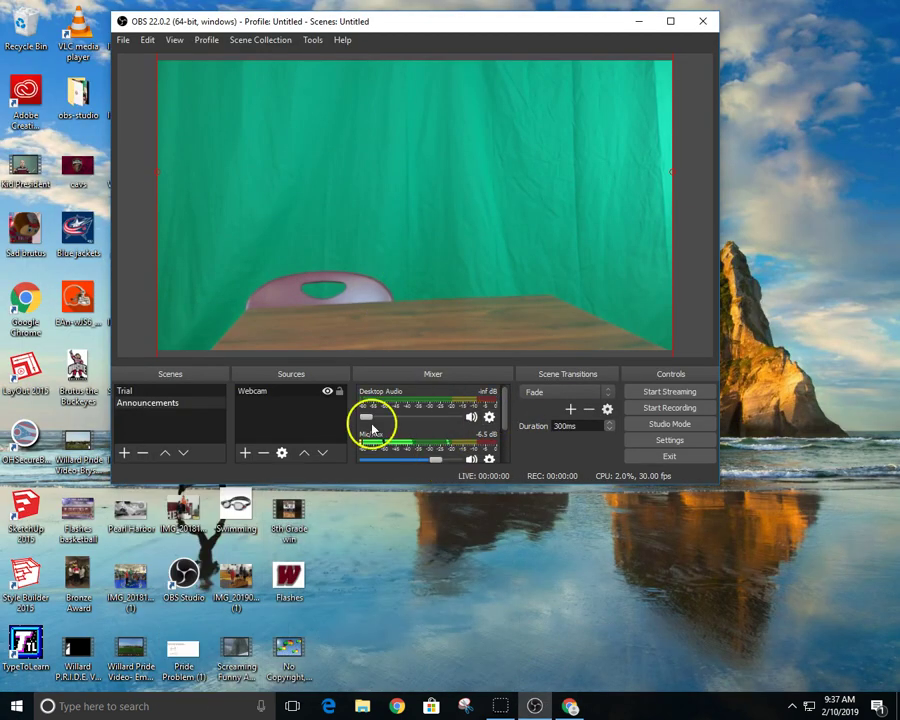
Start adding a Video Capture Device source, cancel it, and reopen the source-type list
click(245, 455)
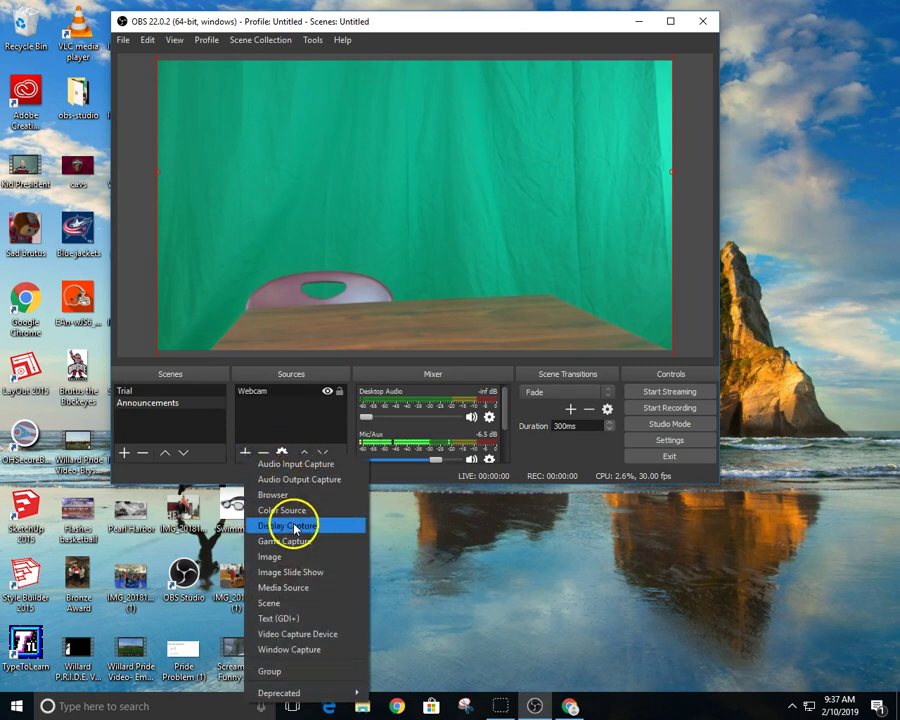
click(307, 636)
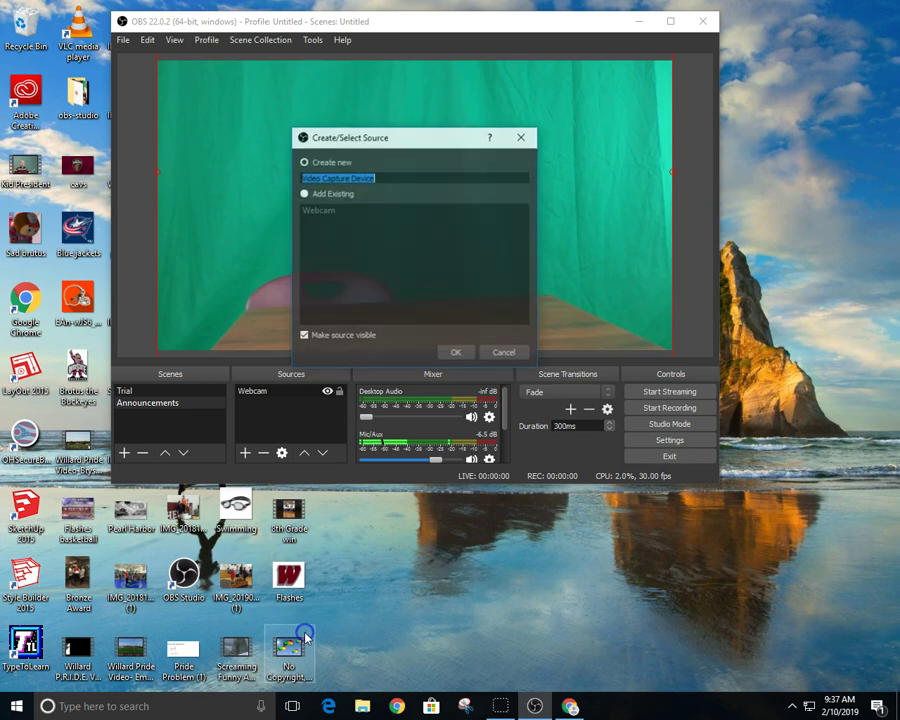
click(498, 352)
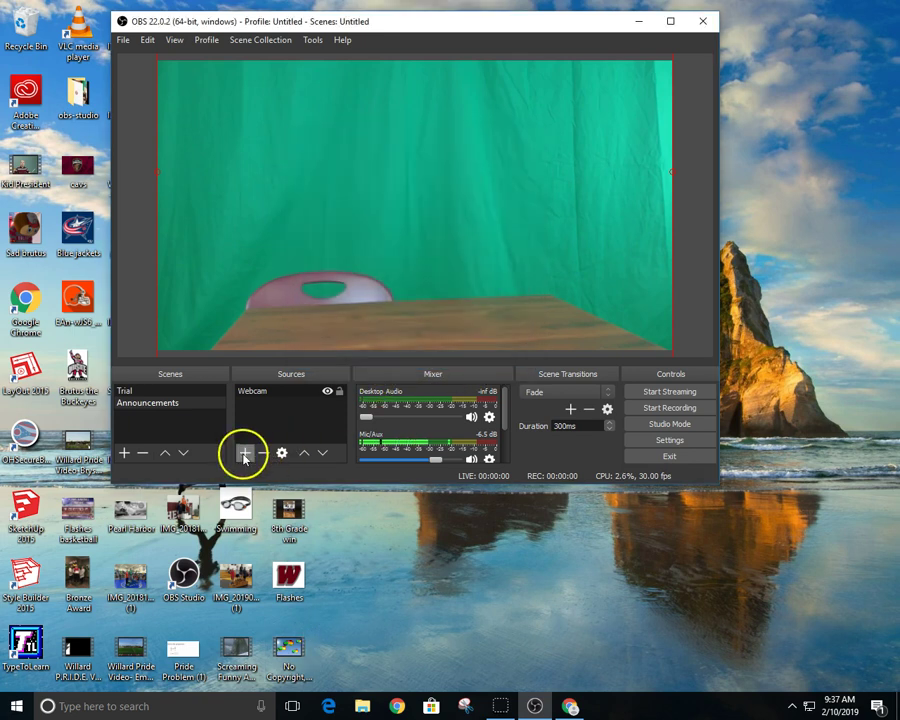
click(243, 452)
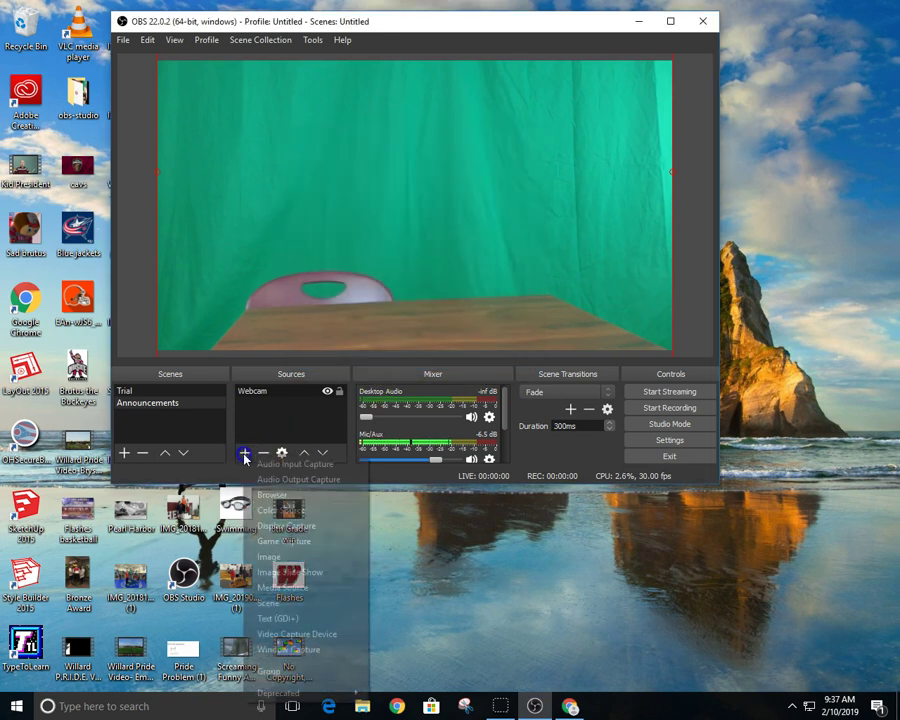
Add a media source named Background video that plays the balloon .mp4 from the Desktop
click(300, 587)
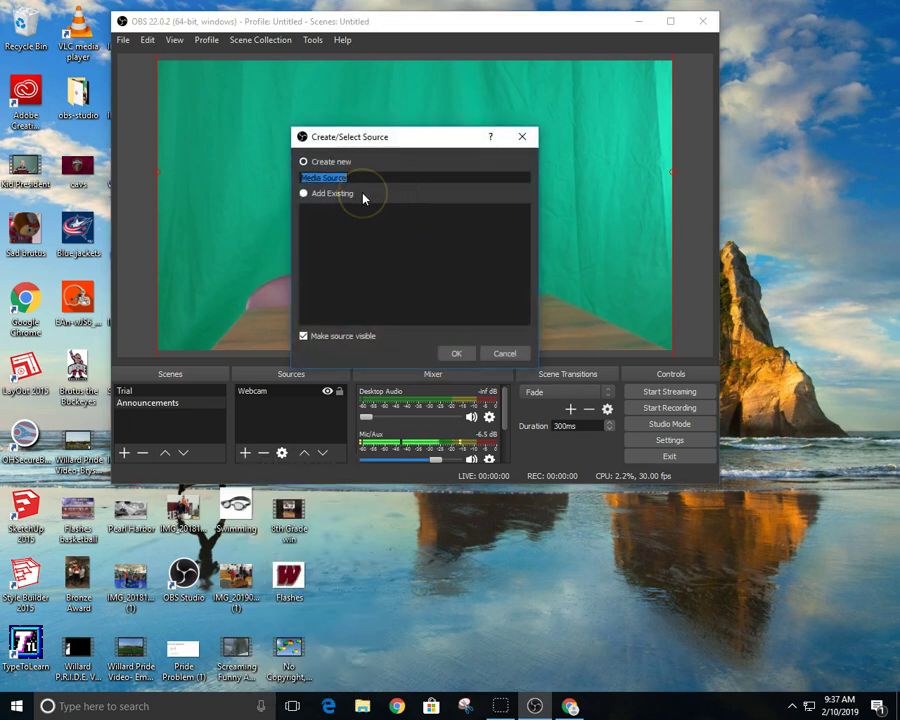
text(Background video)
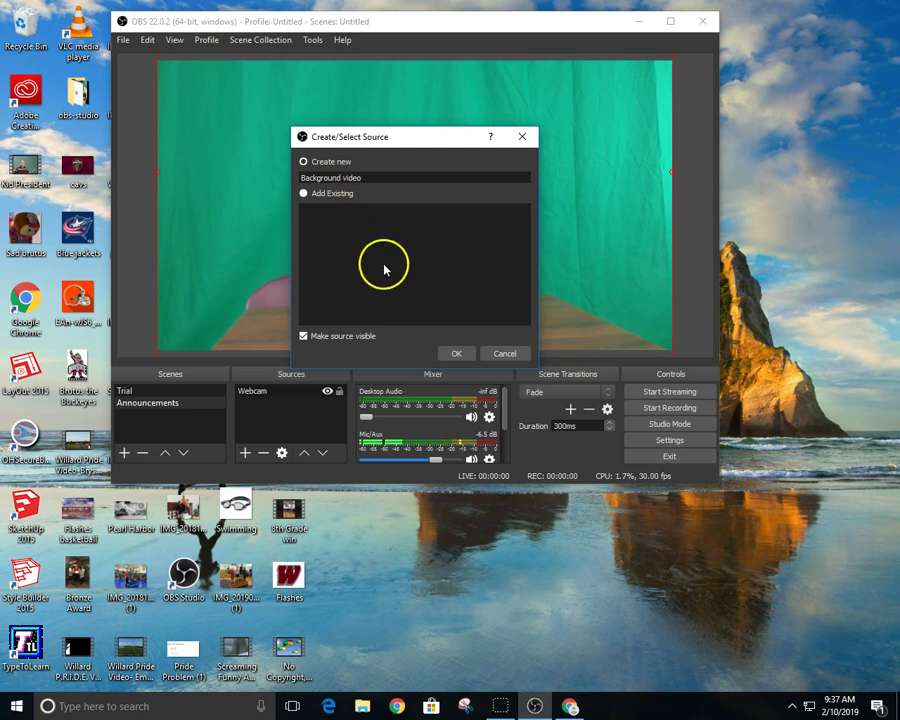
click(456, 353)
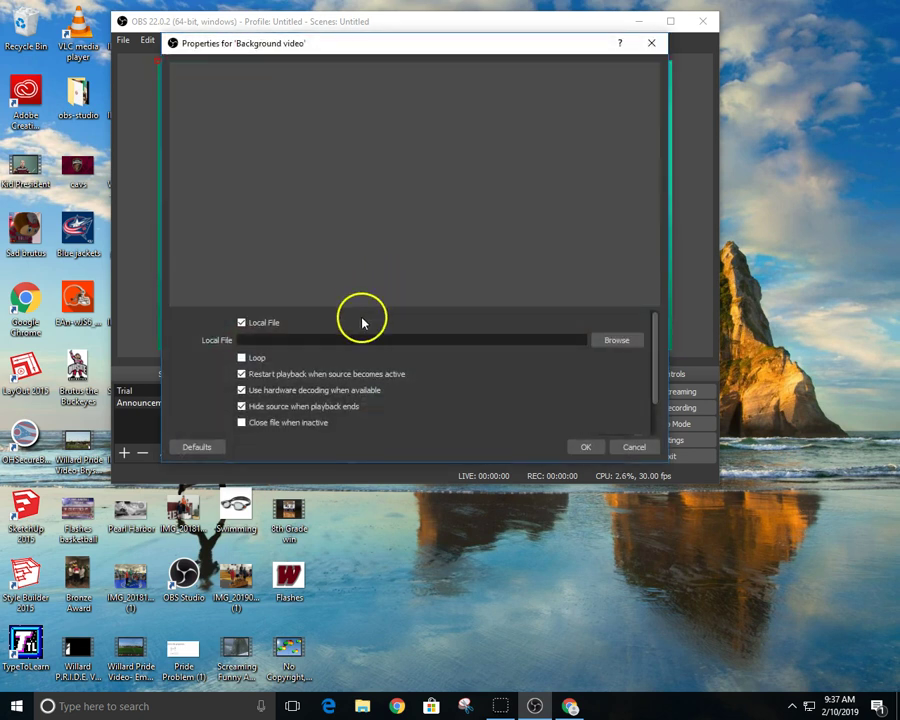
click(615, 340)
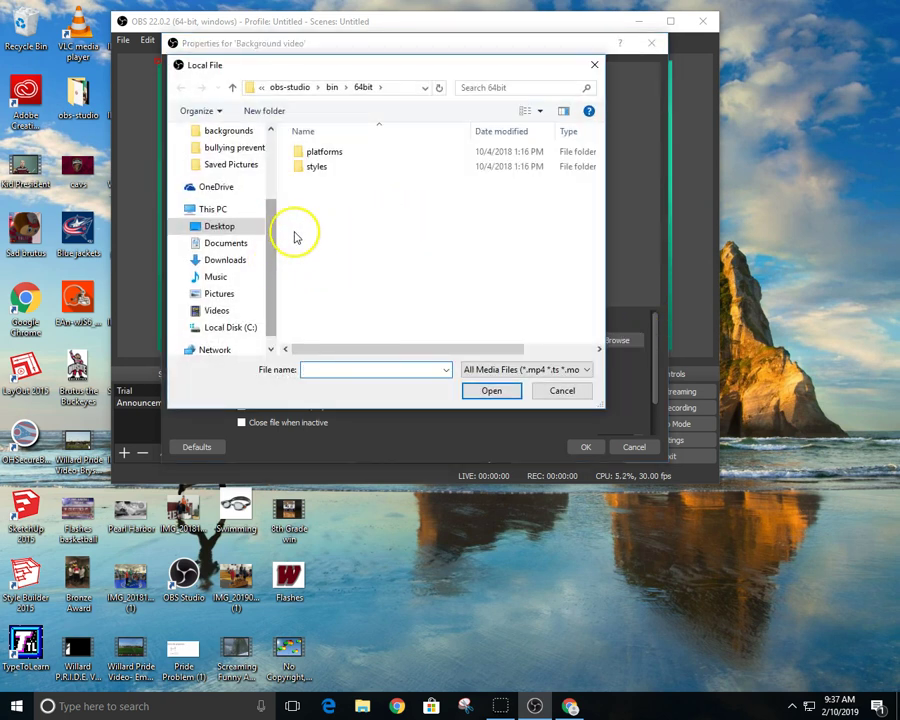
drag(265, 245, 285, 185)
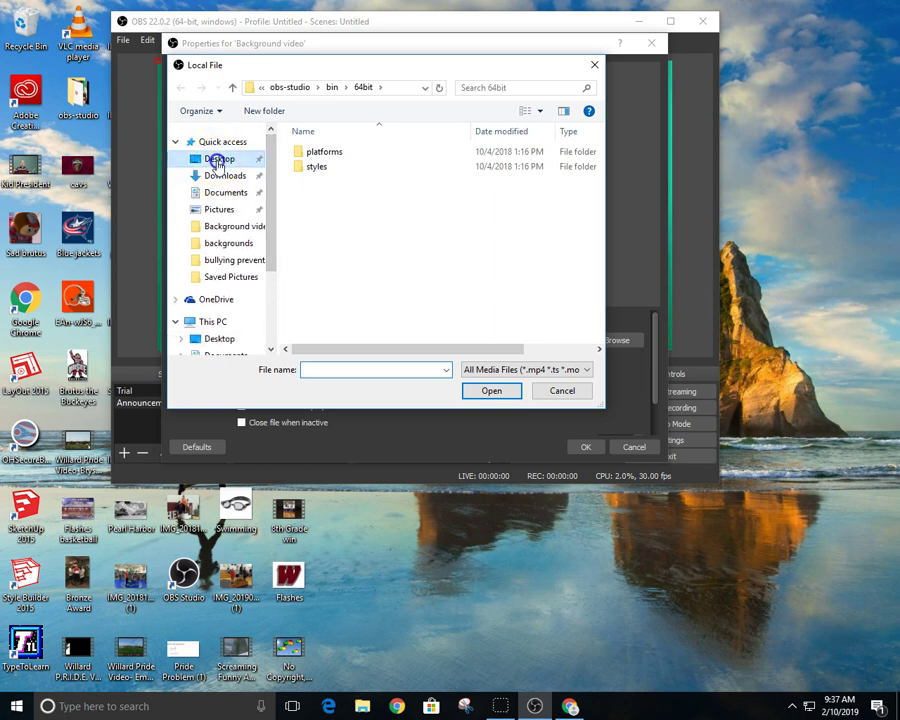
click(220, 158)
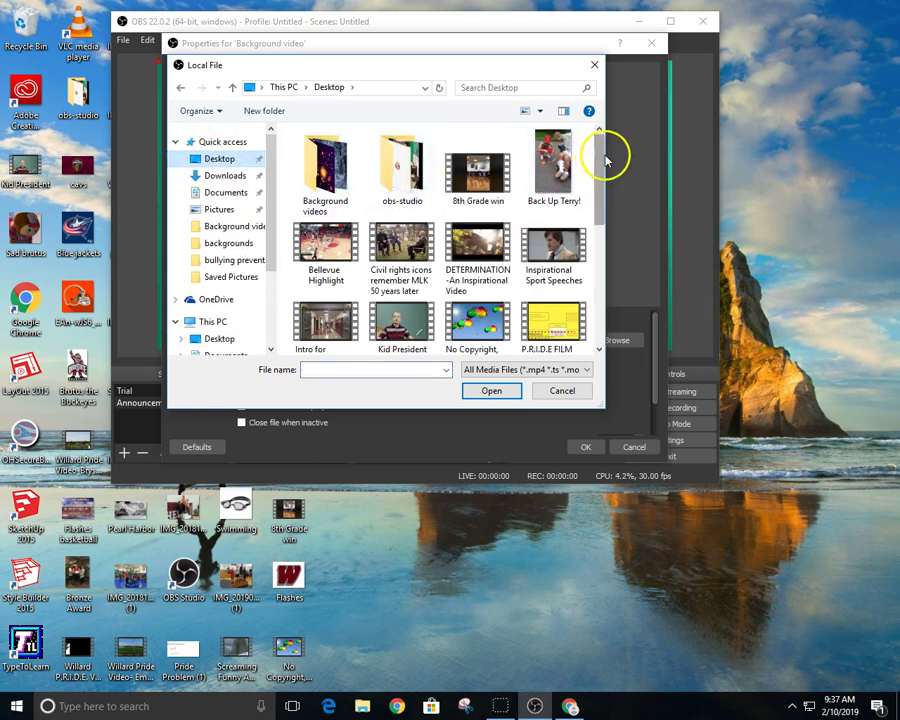
scroll(597, 185, down, 2)
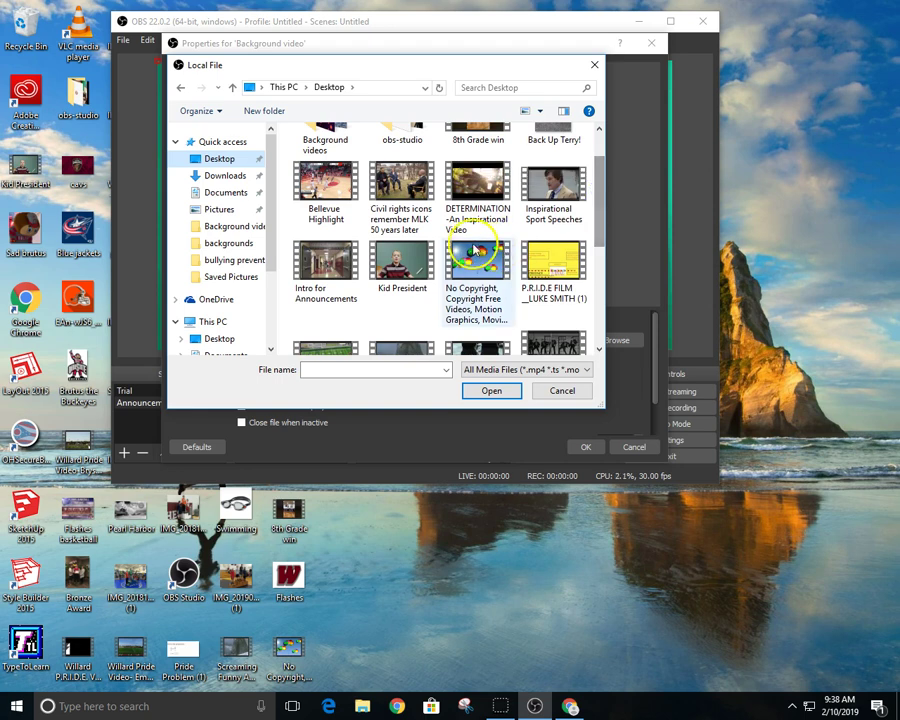
click(497, 311)
click(491, 390)
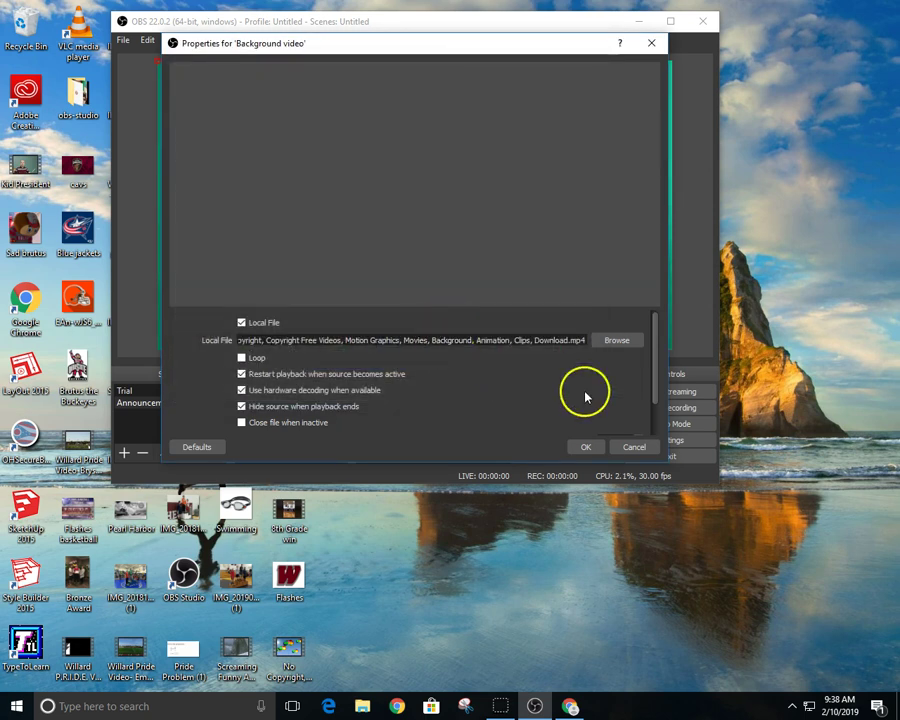
Confirm the Background video properties and drag Webcam above it in the Sources list
click(590, 447)
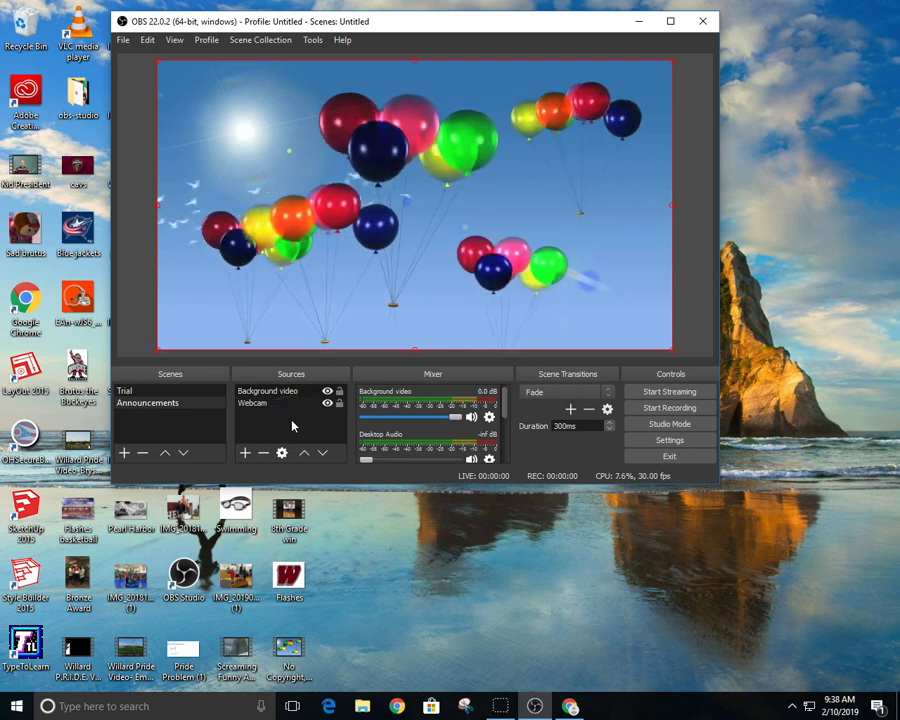
click(268, 403)
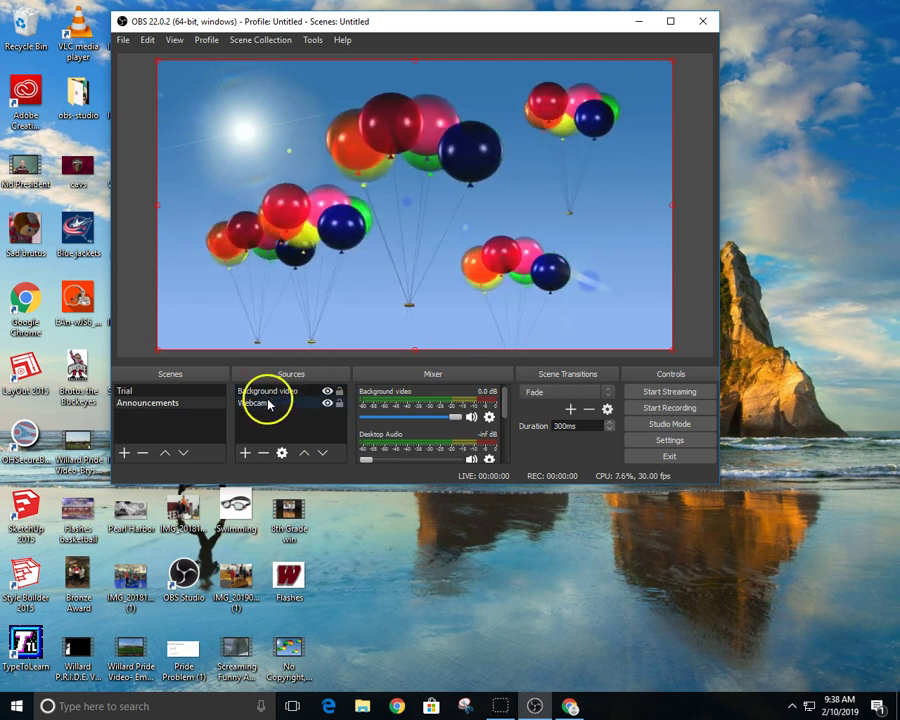
drag(268, 403, 266, 394)
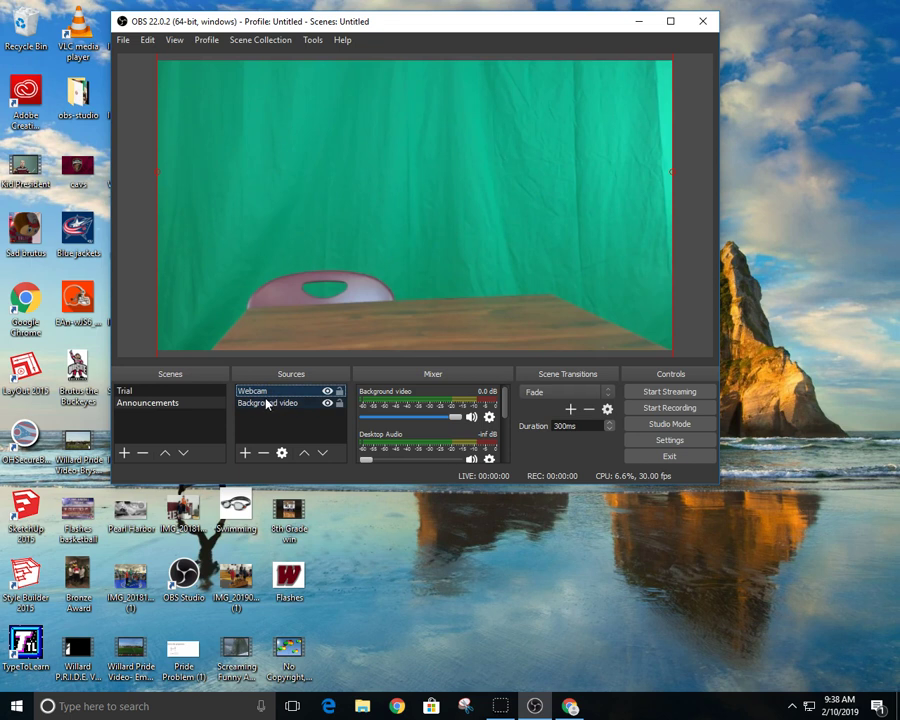
Add a Chroma Key filter named Green Screen to the Webcam source
right_click(266, 396)
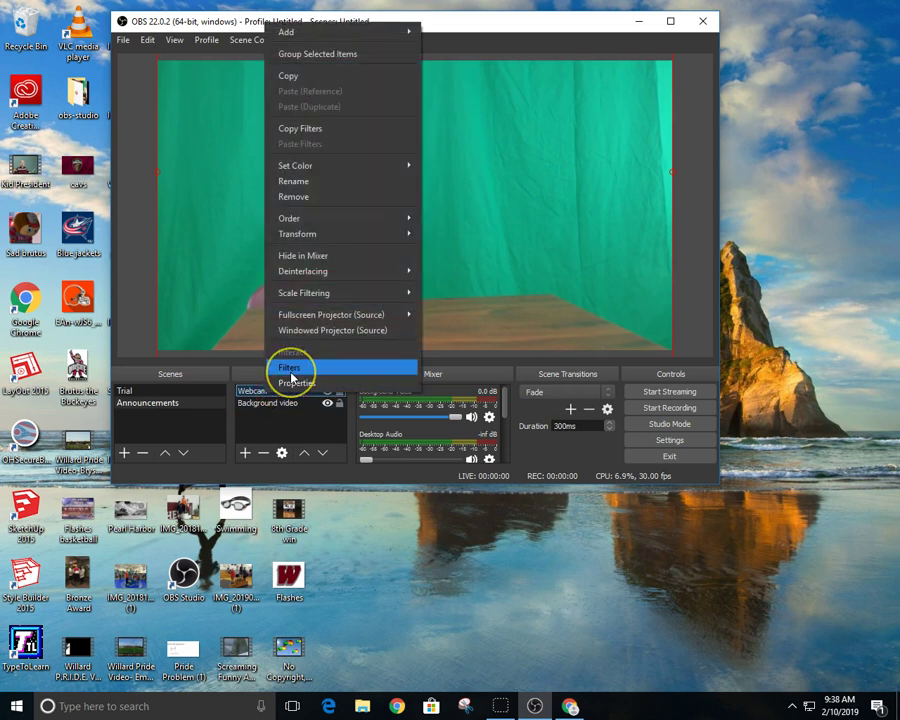
click(290, 372)
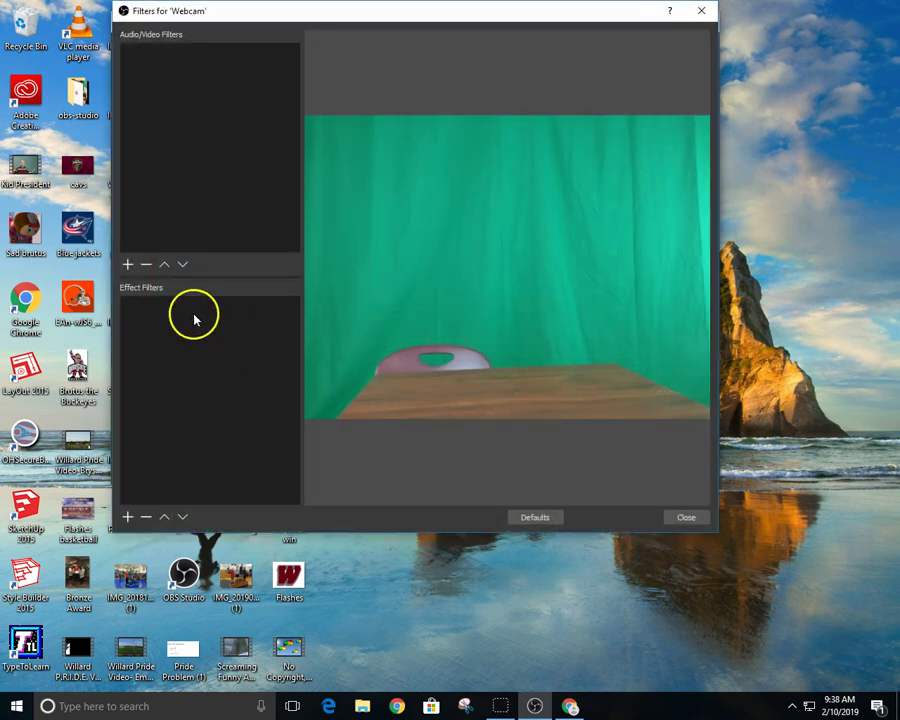
click(125, 517)
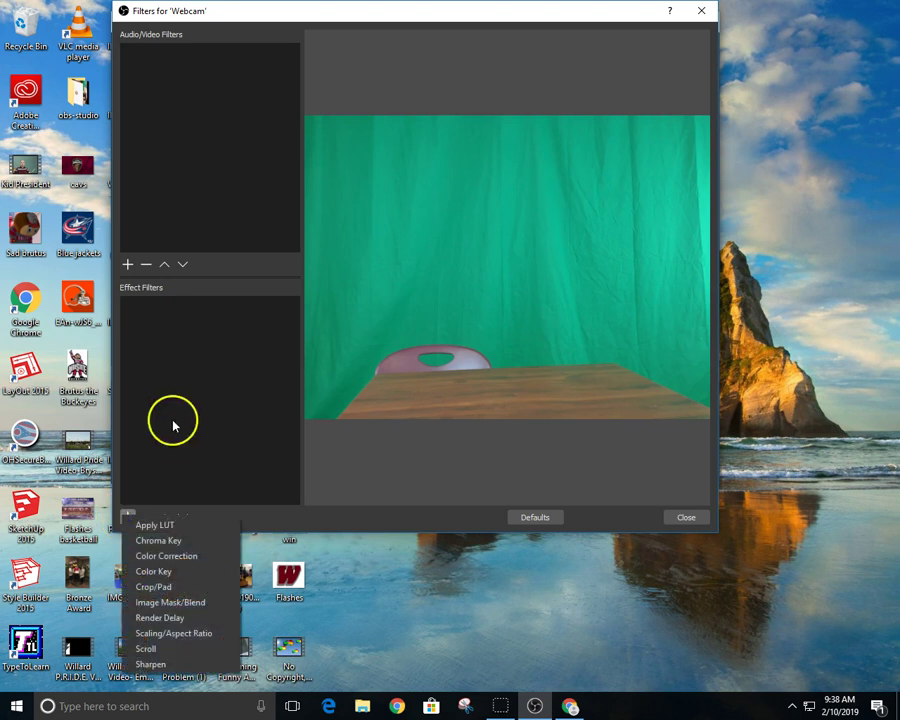
click(200, 545)
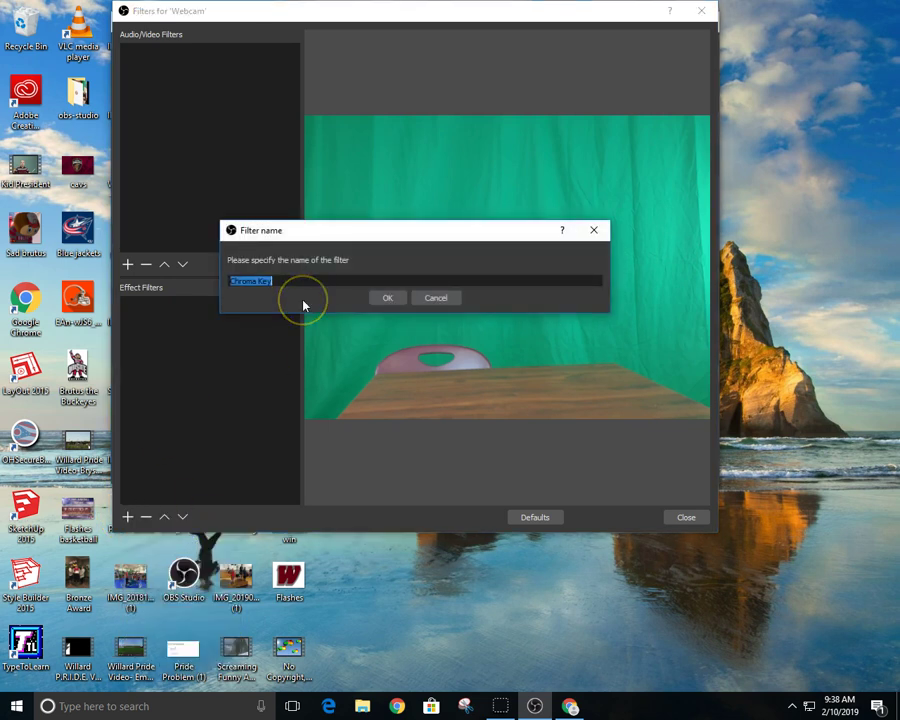
text(Green Screen)
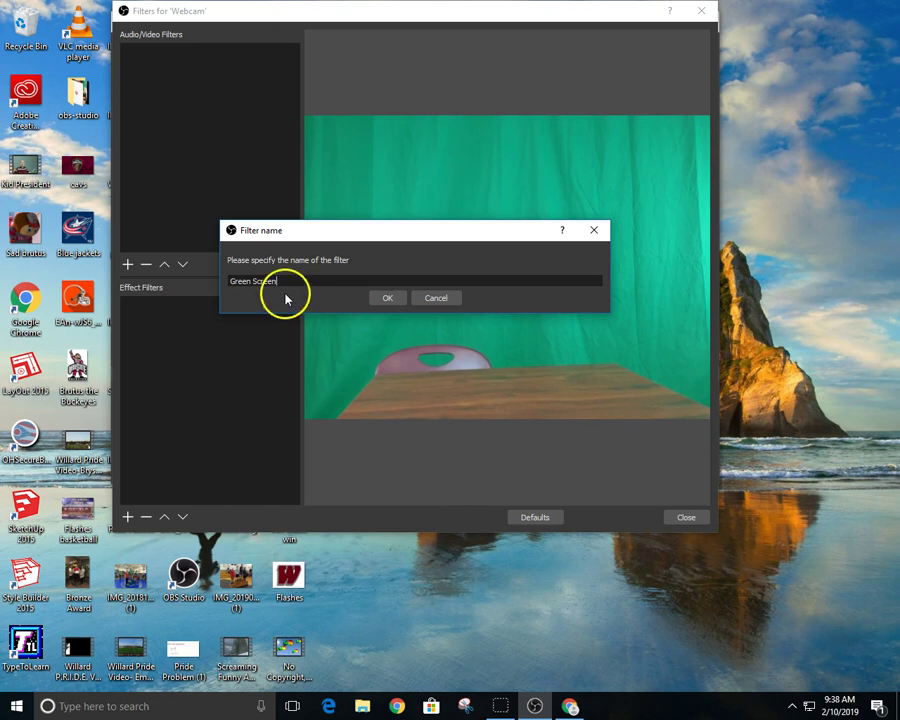
click(388, 298)
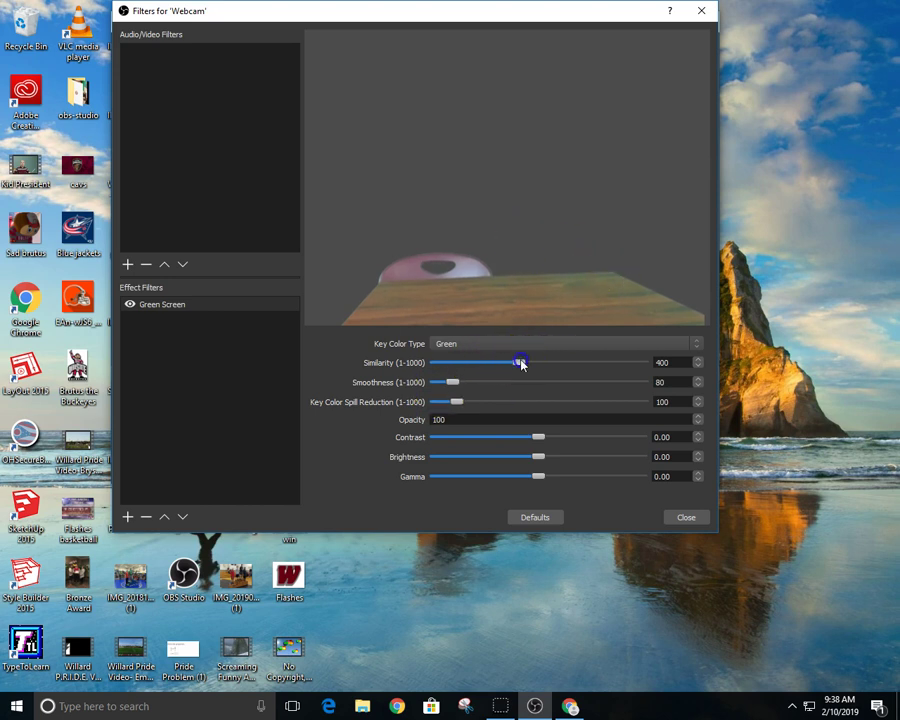
Tune the Green Screen key to similarity 405, contrast 0.10 and brightness -0.15
mouse_move(520, 363)
mouse_down()
mouse_move(528, 362)
mouse_move(518, 362)
mouse_up()
drag(455, 381, 458, 382)
drag(539, 440, 549, 440)
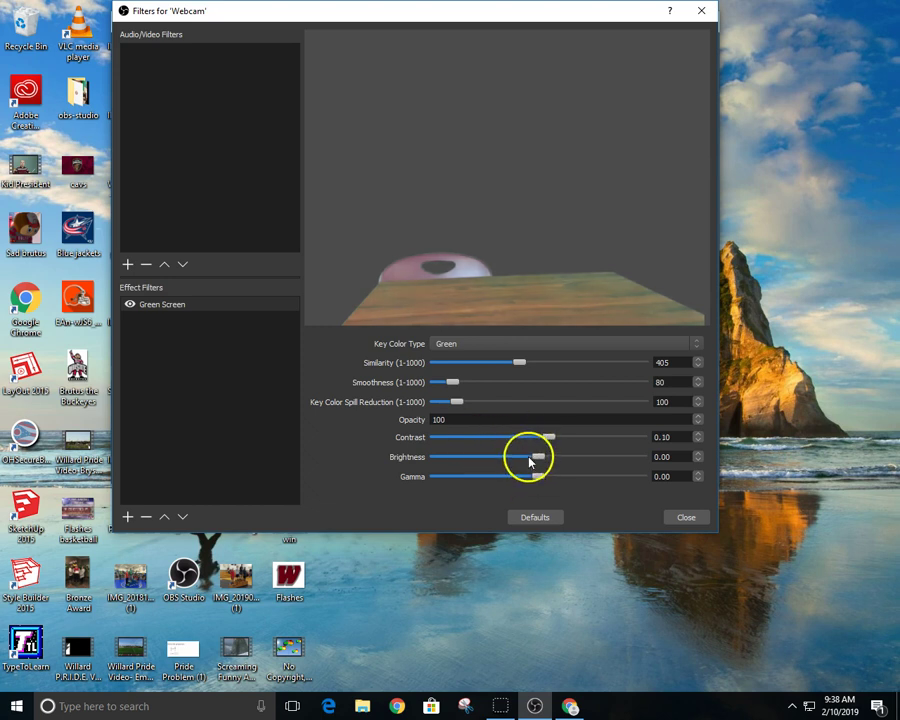
mouse_move(538, 460)
mouse_down()
mouse_move(523, 462)
mouse_move(536, 477)
mouse_up()
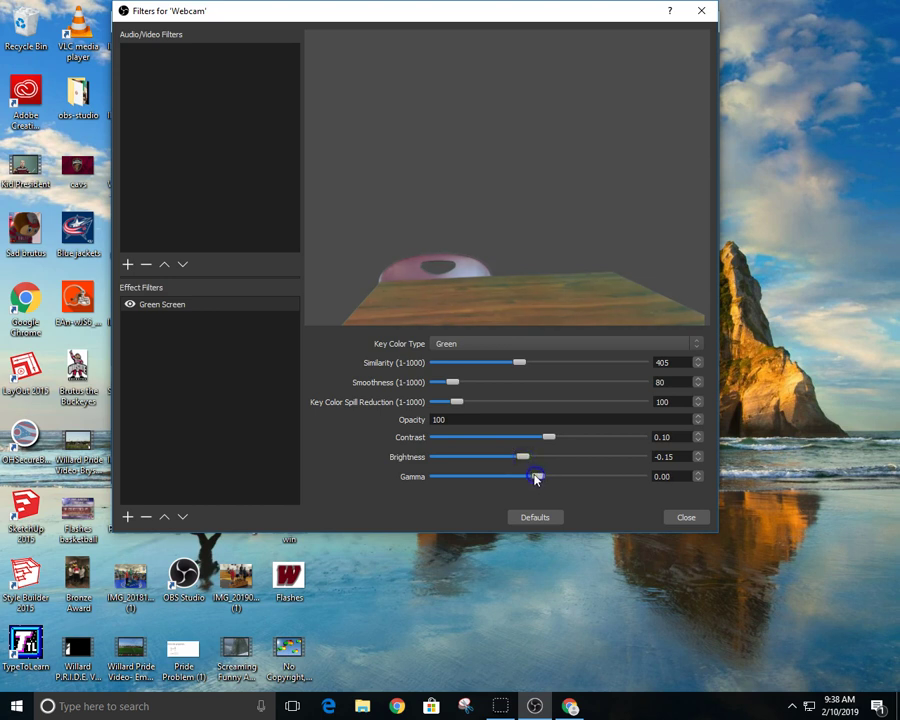
Close the Webcam filters and move Webcam above Background video in Sources
click(679, 518)
drag(329, 389, 297, 389)
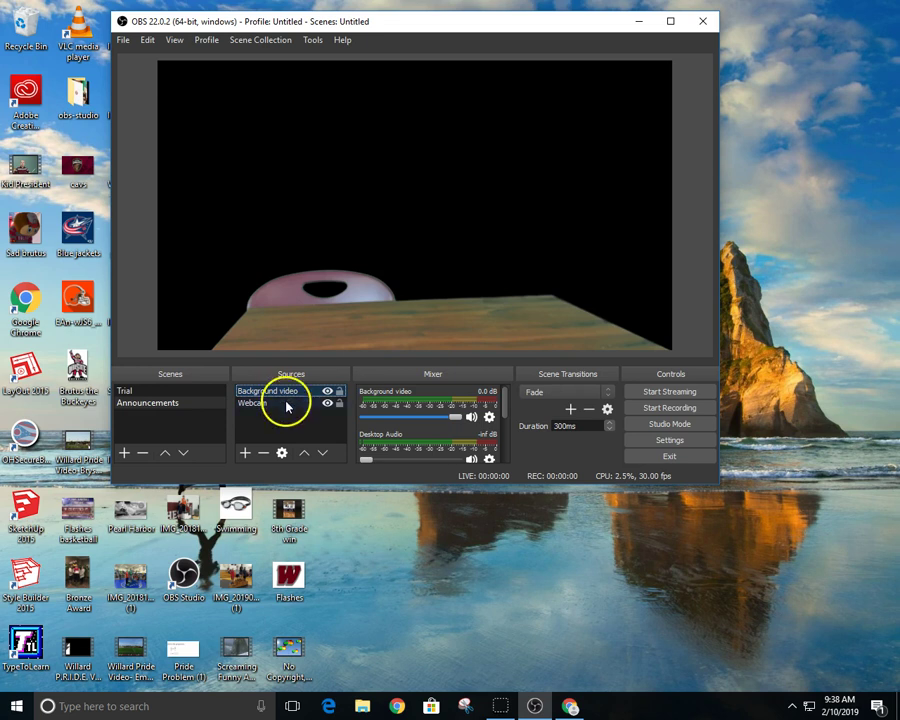
click(287, 404)
click(47, 704)
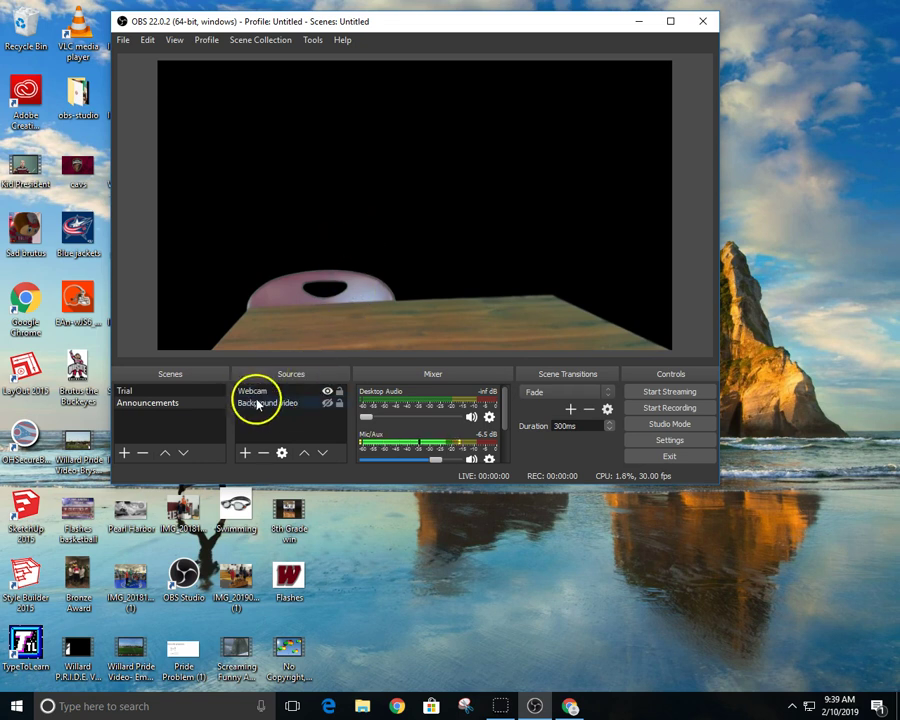
Reopen the Background video properties and confirm them with Loop on
click(271, 403)
right_click(271, 403)
click(277, 425)
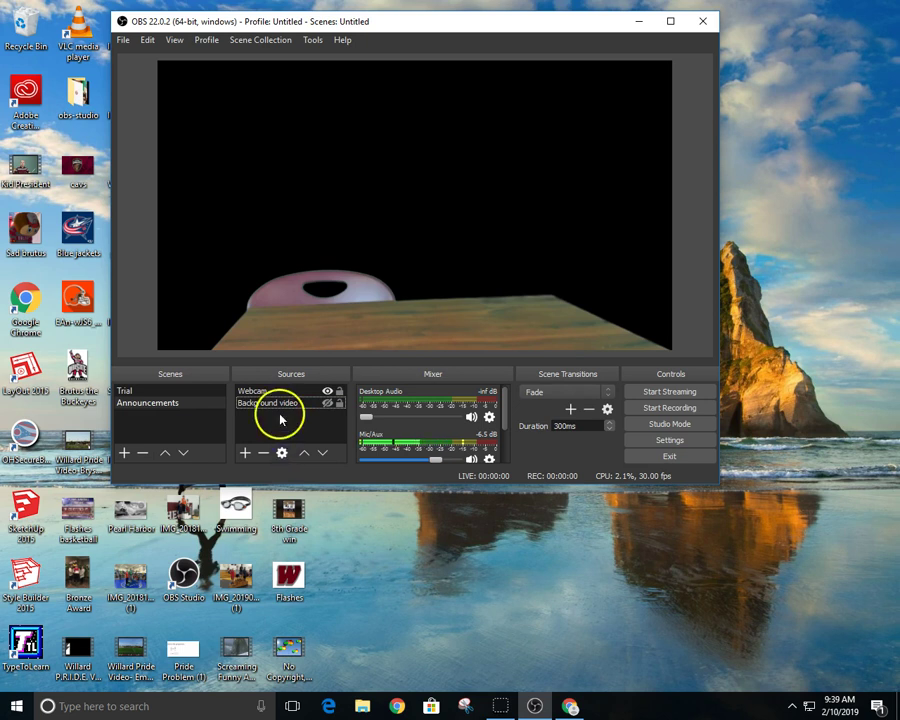
click(280, 404)
right_click(296, 407)
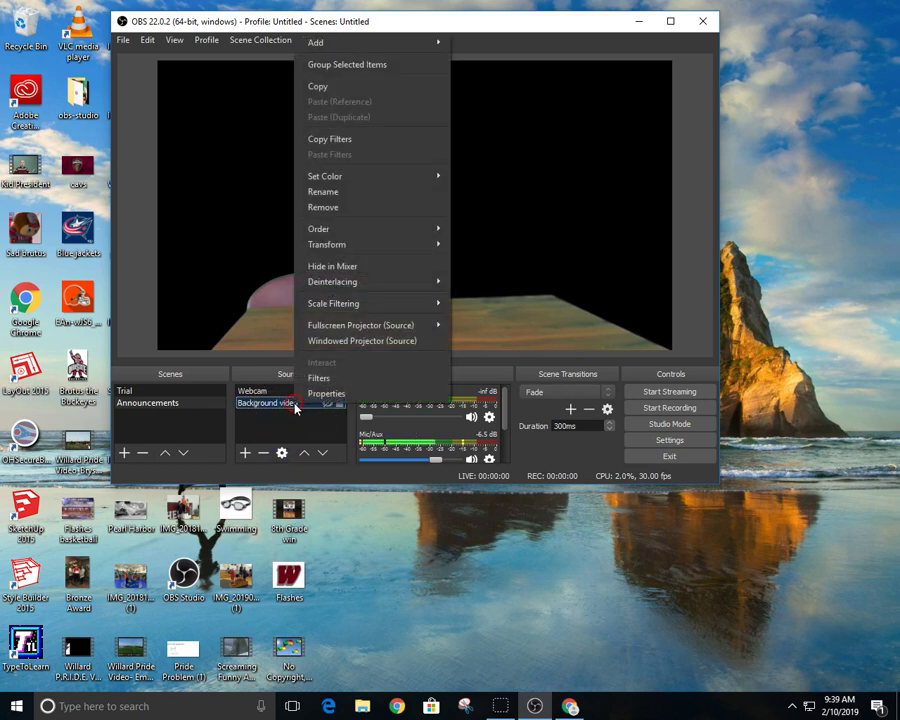
click(303, 392)
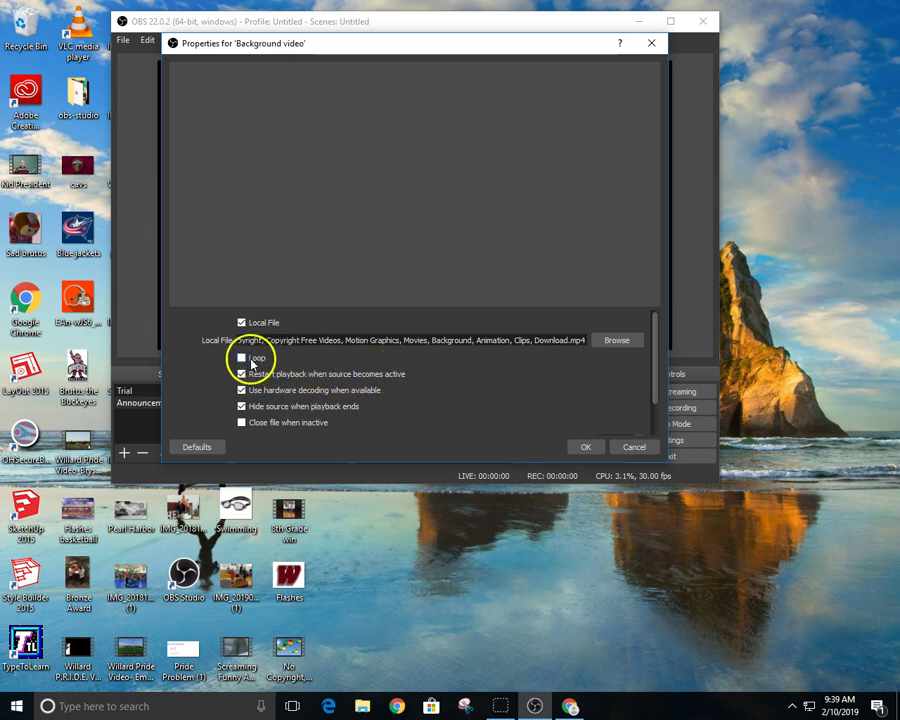
click(584, 448)
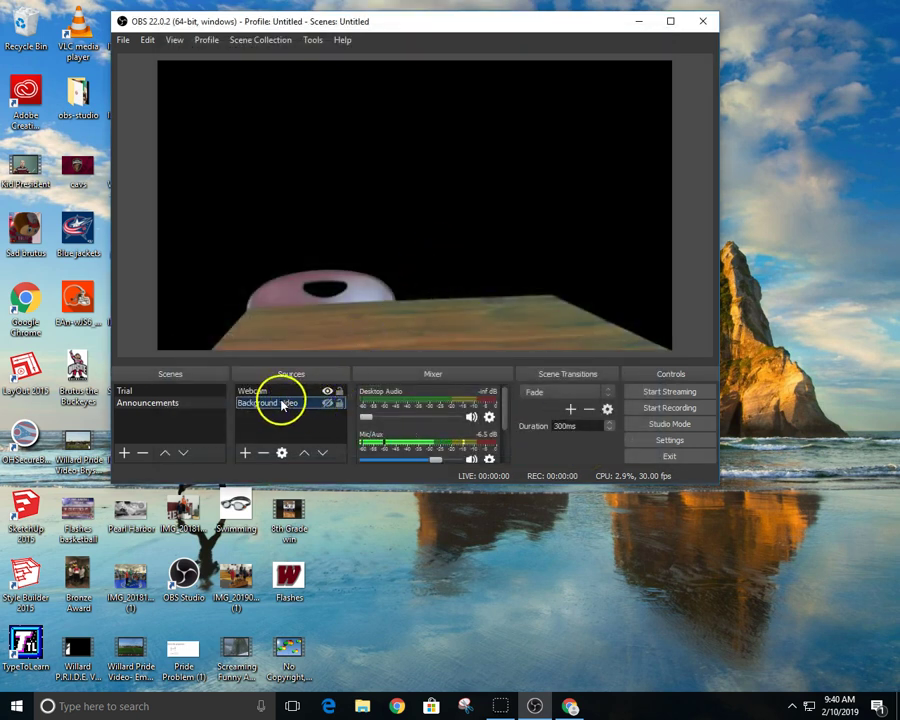
Make the balloon Background video visible behind the keyed webcam
click(327, 403)
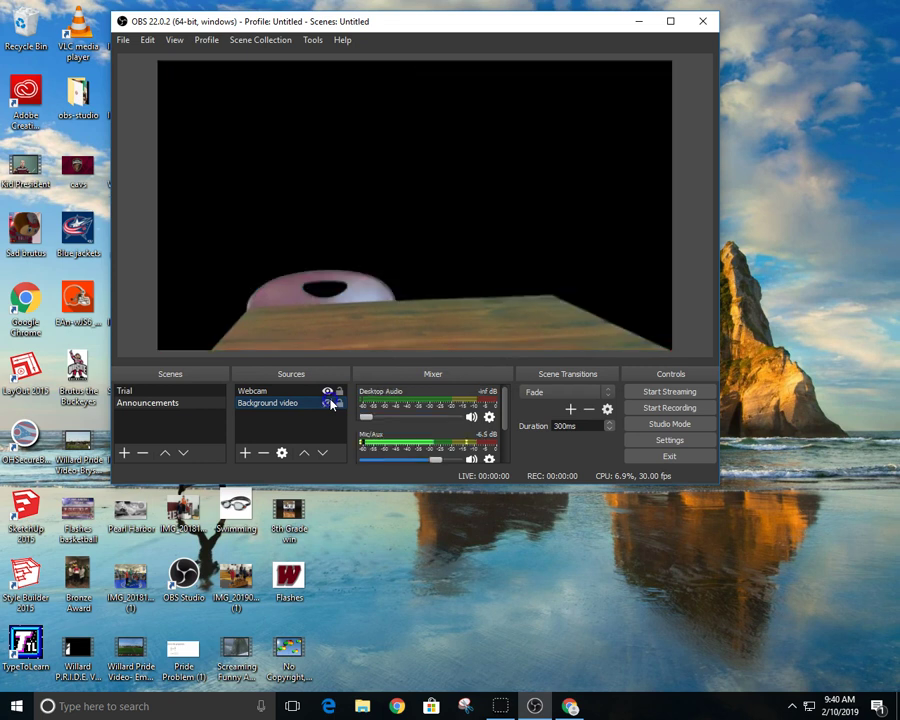
click(328, 403)
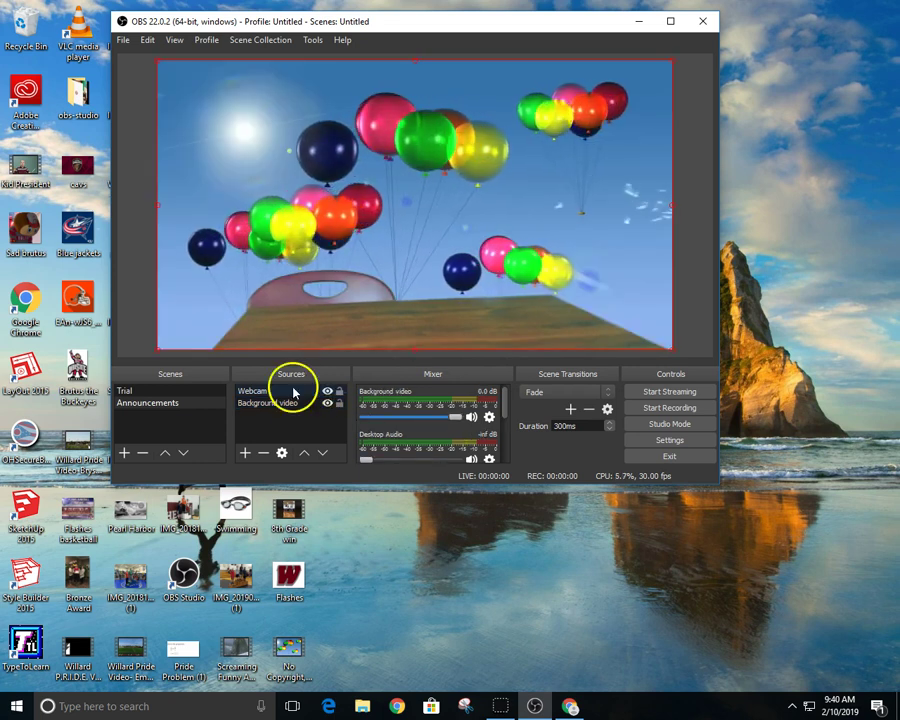
click(289, 403)
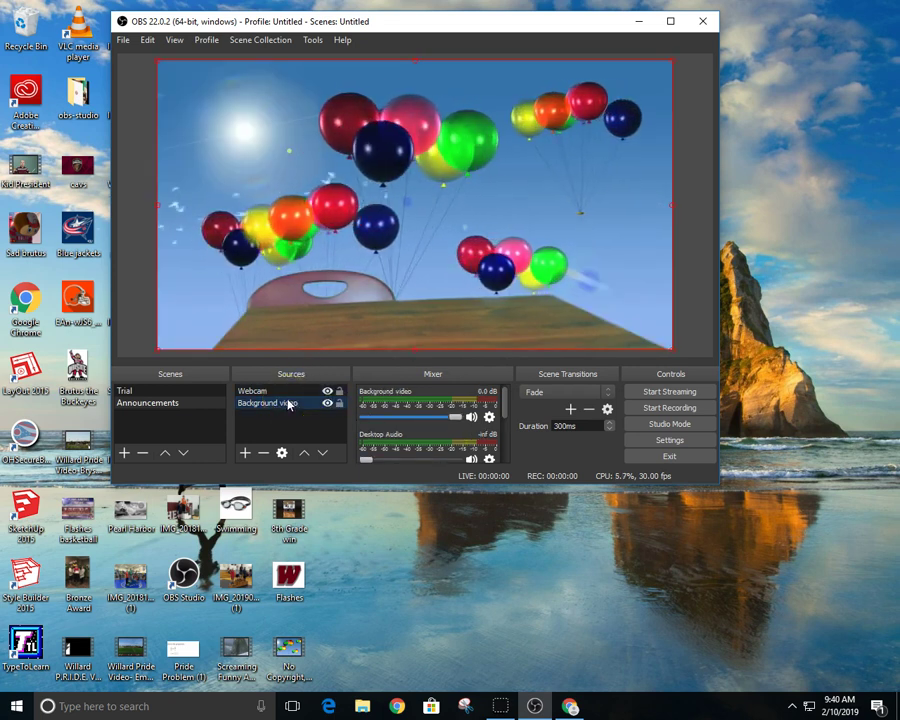
drag(299, 291, 355, 323)
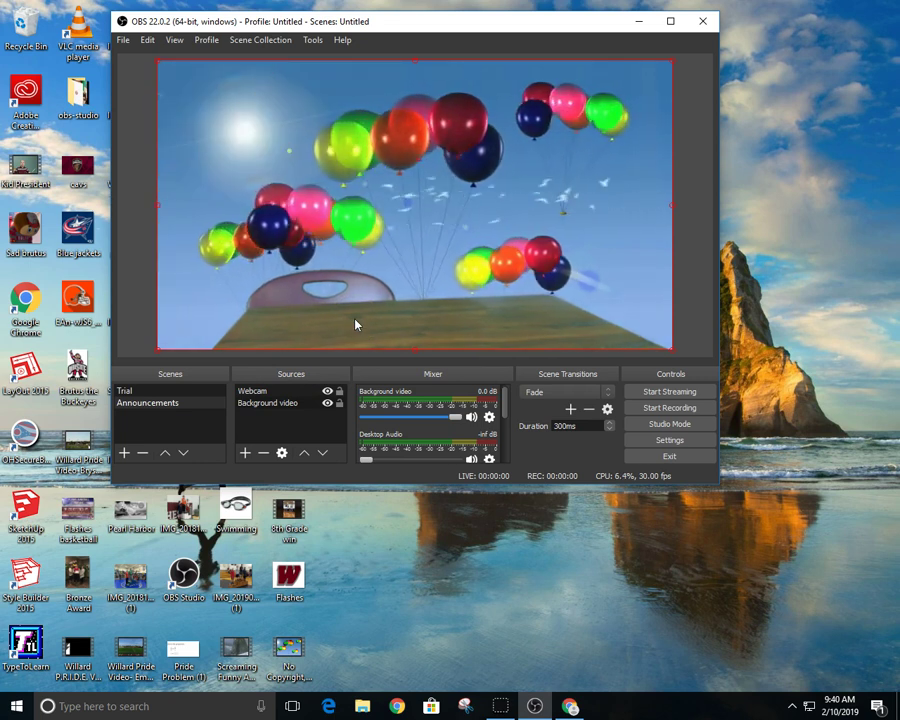
Lower the Background video's mixer volume to -1.6 dB
click(440, 393)
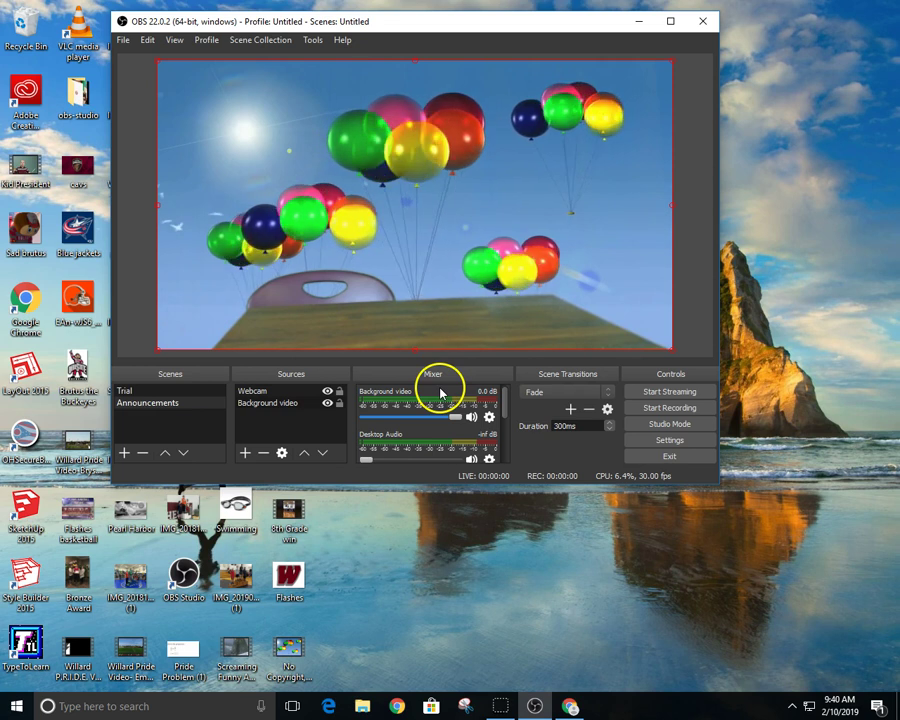
click(256, 444)
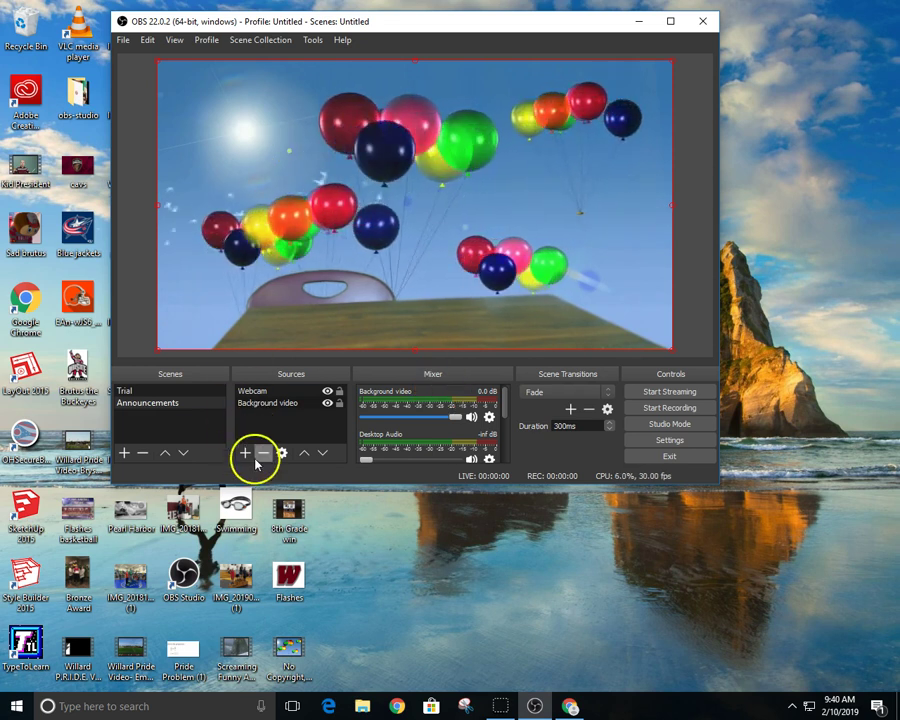
drag(436, 419, 442, 421)
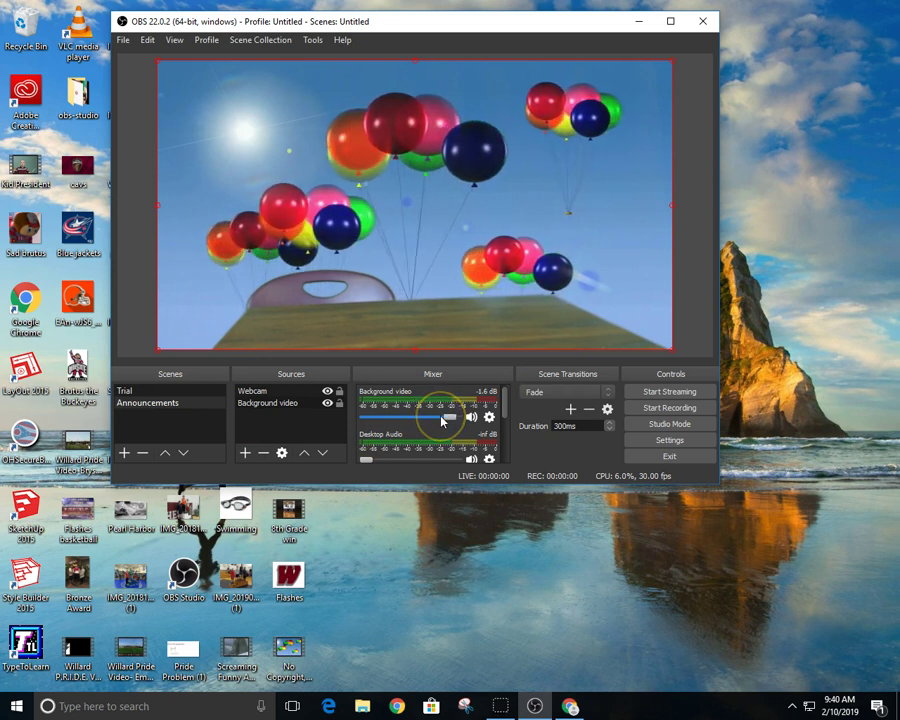
drag(509, 412, 508, 440)
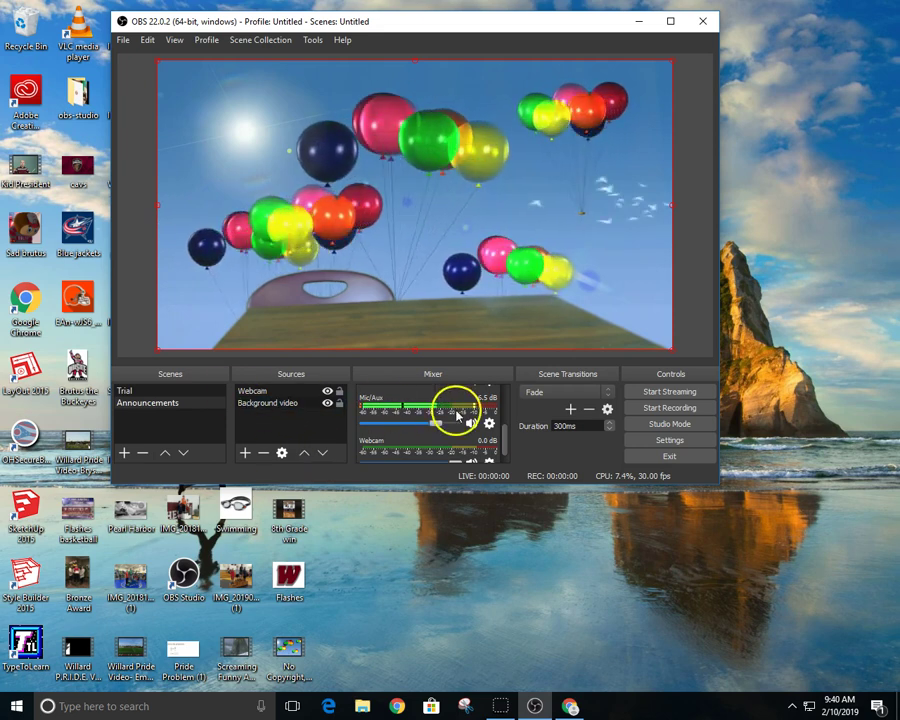
Set Mic/Aux to Microphone (Samson GoMic) and raise its volume to about -2.5 dB
click(487, 424)
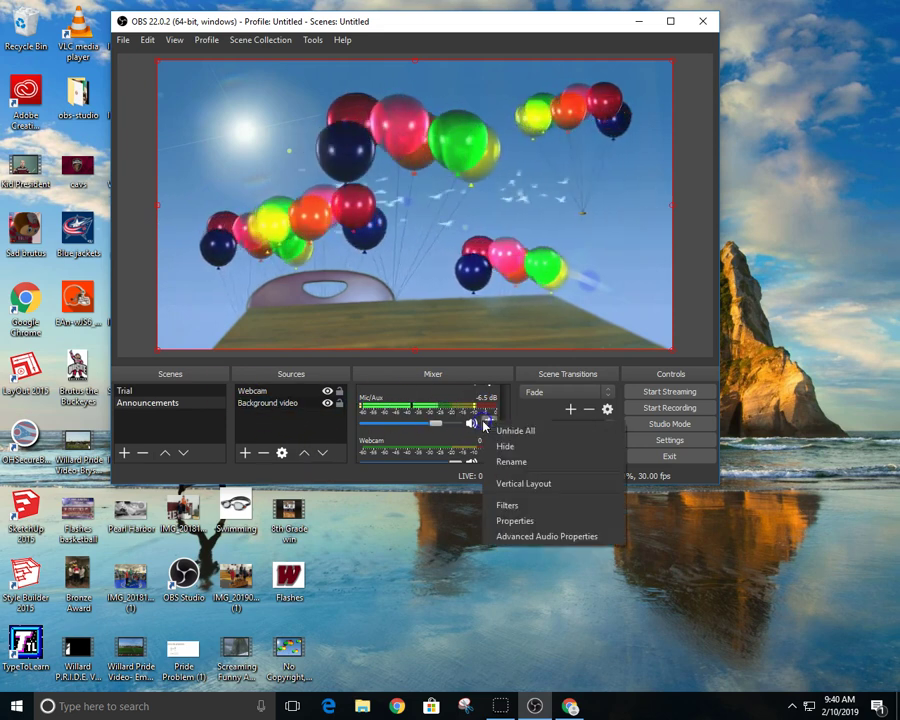
click(540, 524)
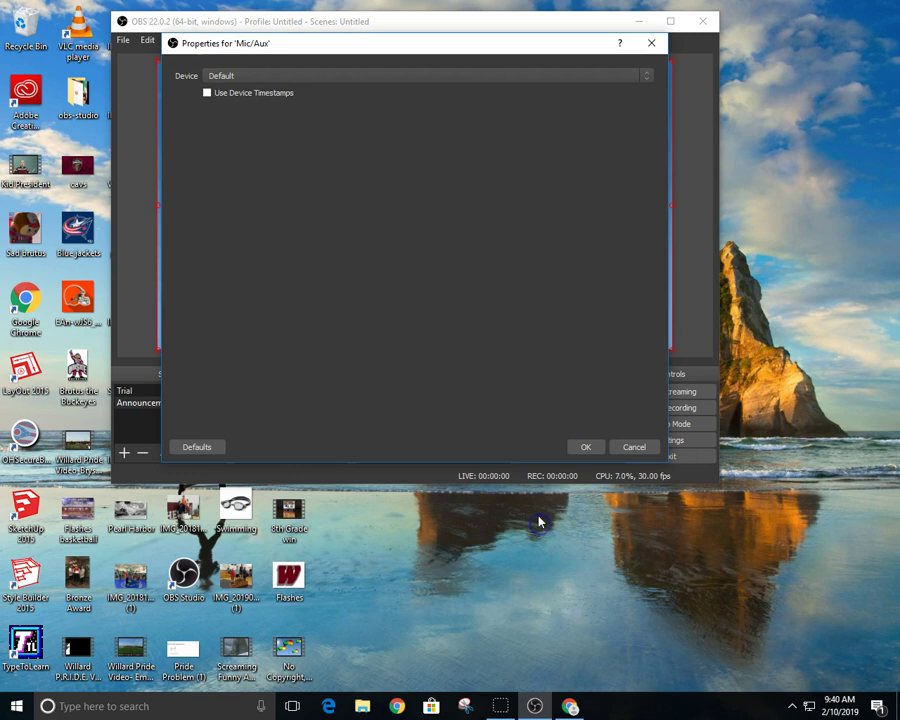
click(238, 76)
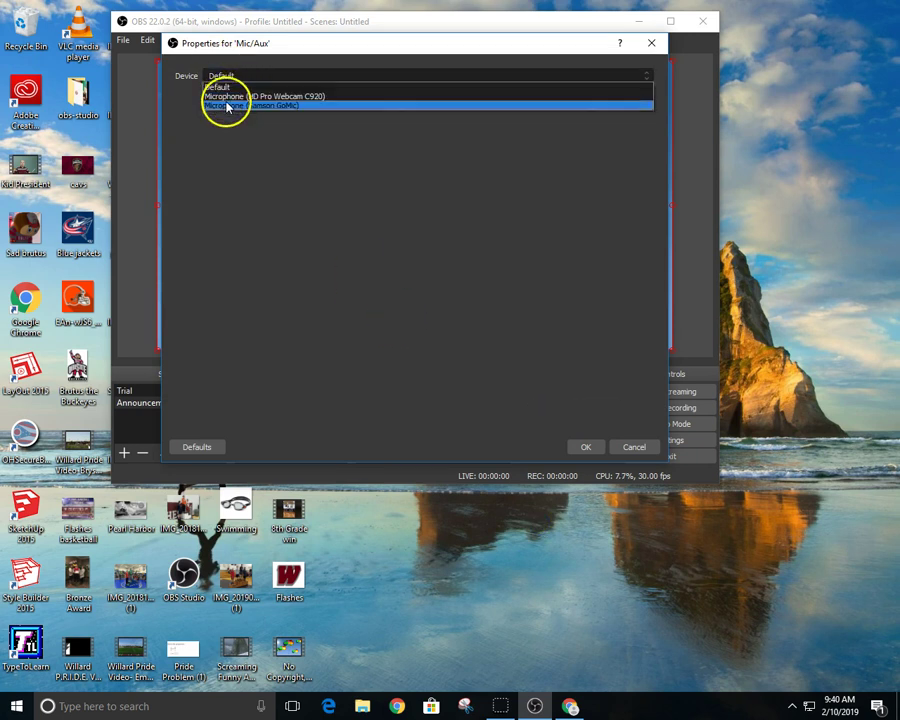
click(228, 106)
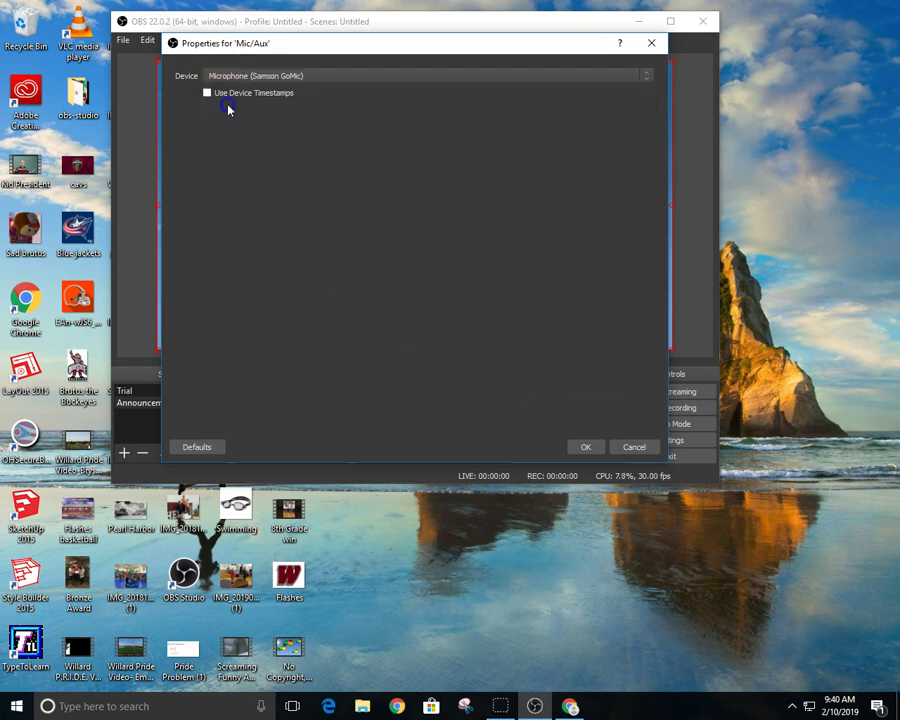
click(584, 447)
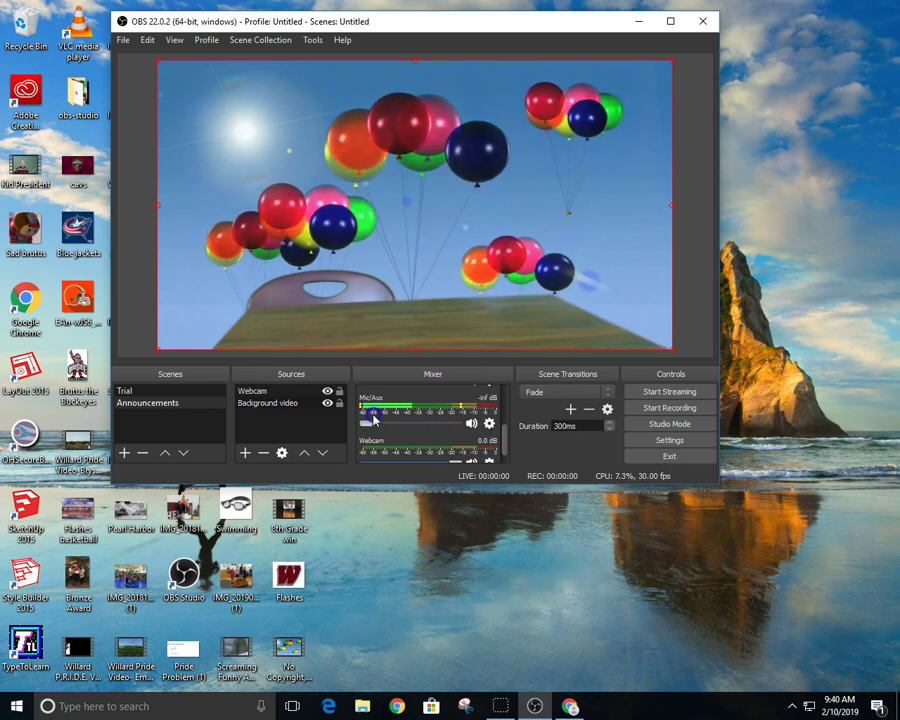
drag(366, 424, 411, 427)
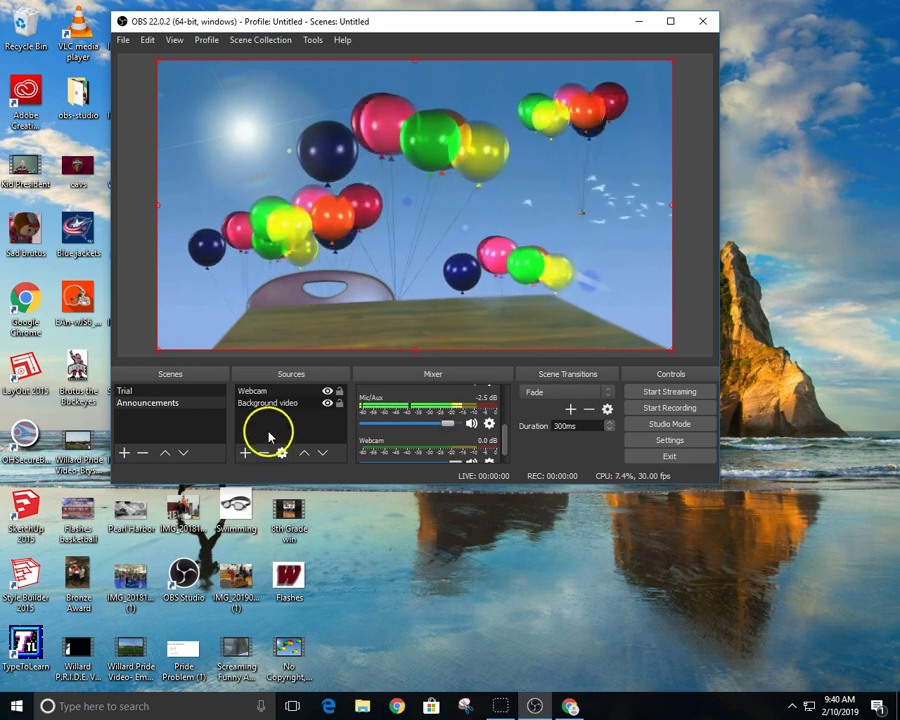
Add an image source named Basketball Team showing Flashes basketball.jpg
click(245, 453)
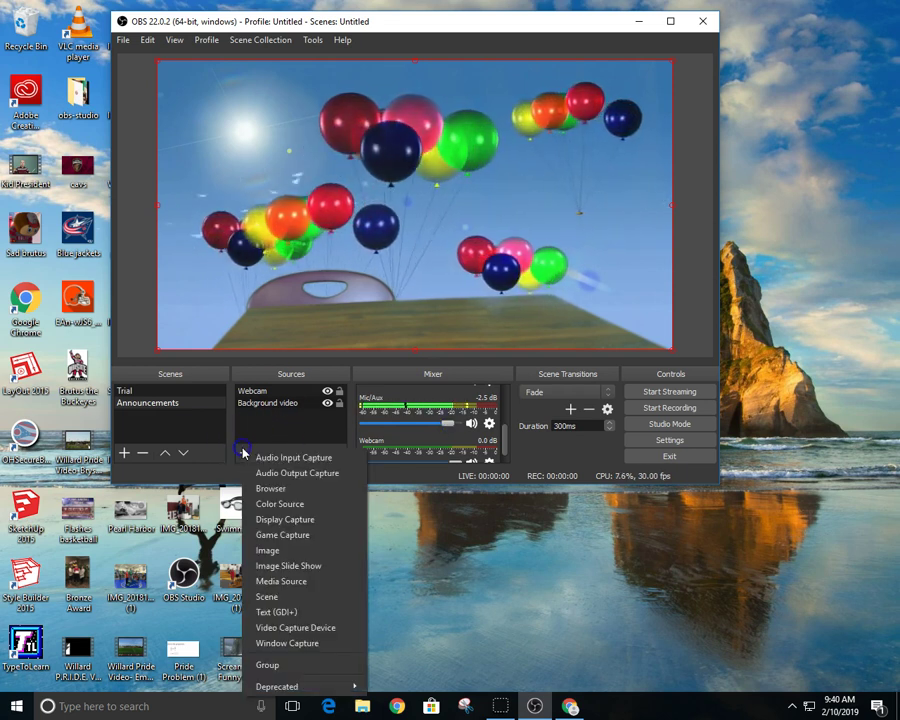
click(297, 553)
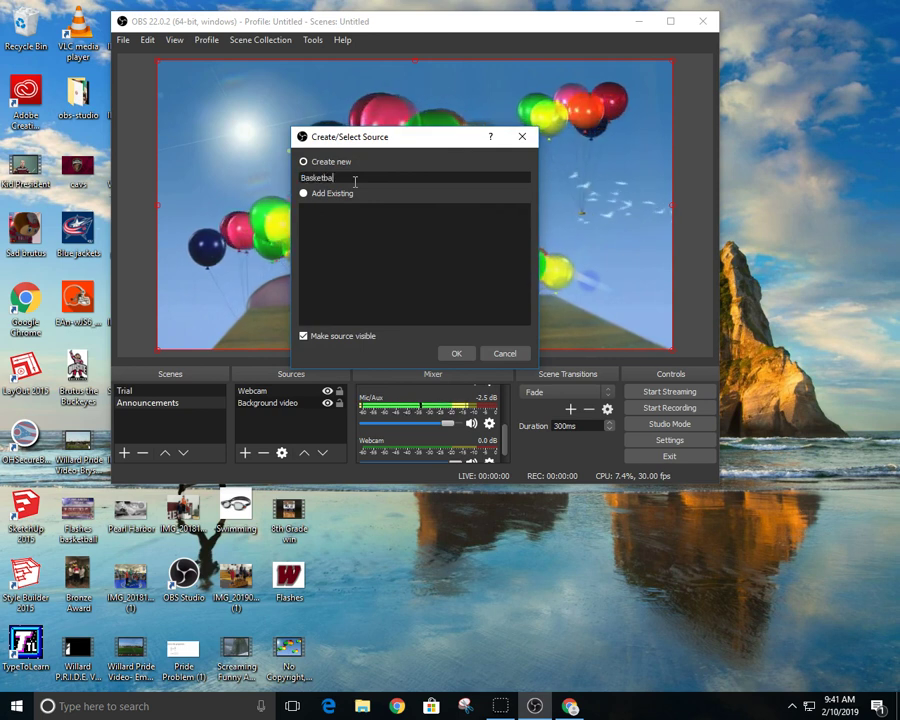
text(Basketball Team)
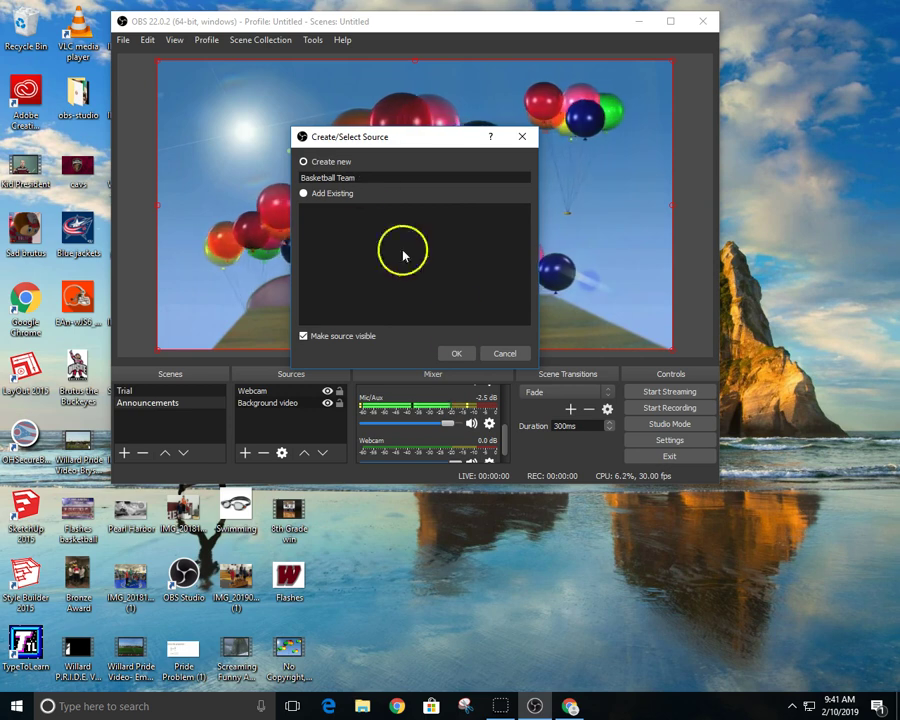
click(458, 355)
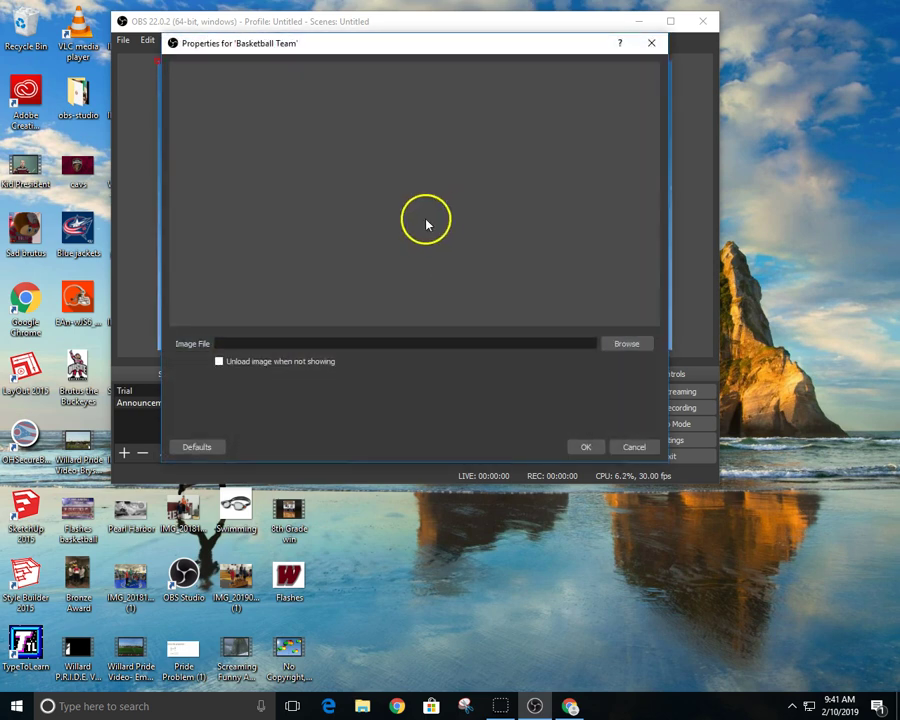
click(612, 343)
scroll(528, 230, down, 2)
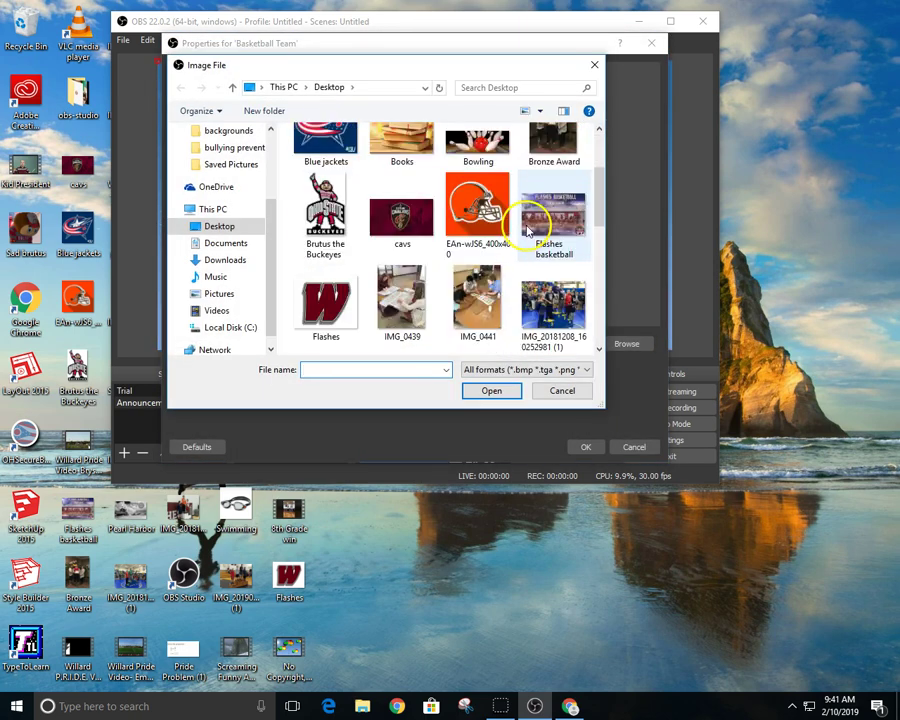
click(492, 391)
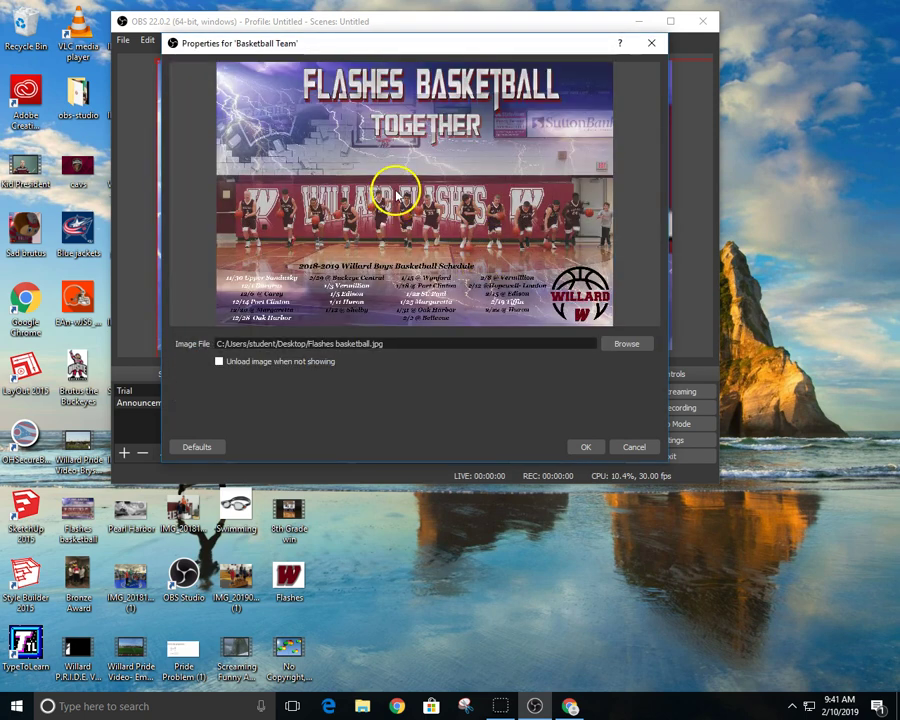
click(586, 447)
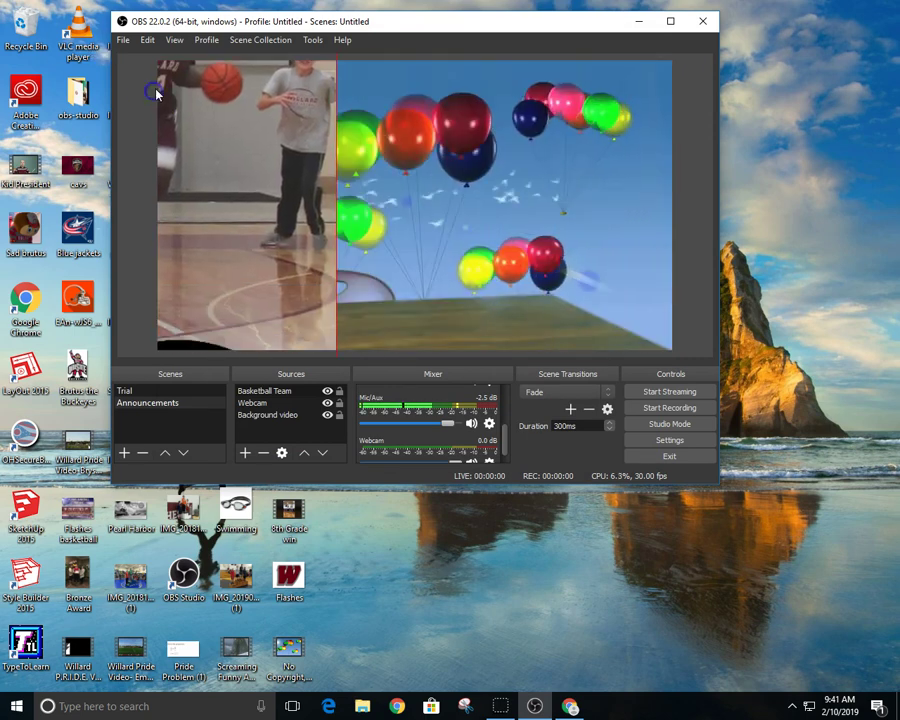
Resize the Basketball Team image into a small inset and place it in the top-right corner
drag(379, 152, 402, 133)
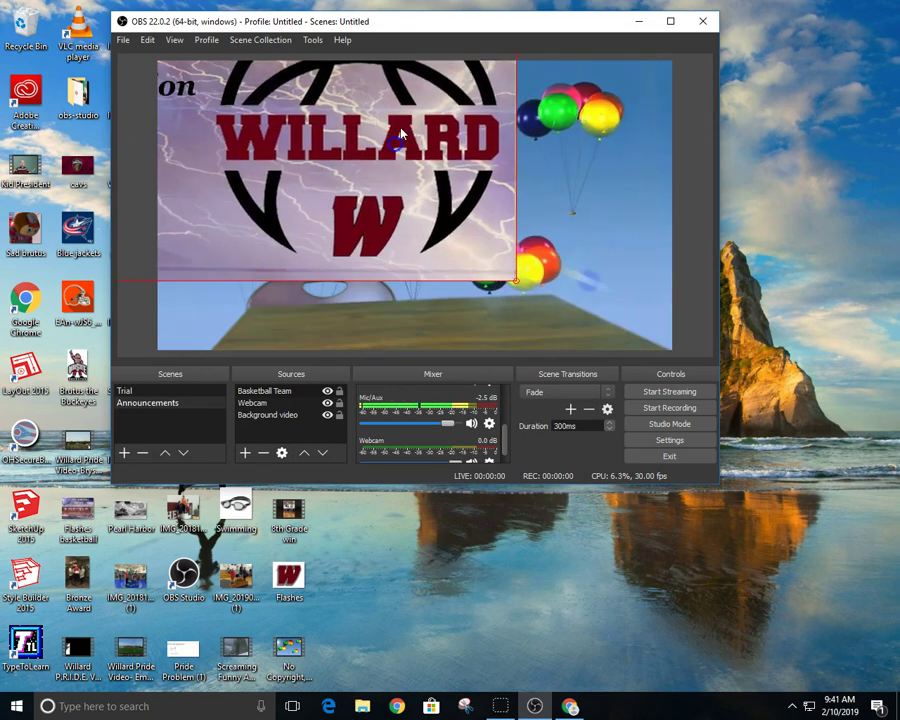
drag(517, 287, 406, 288)
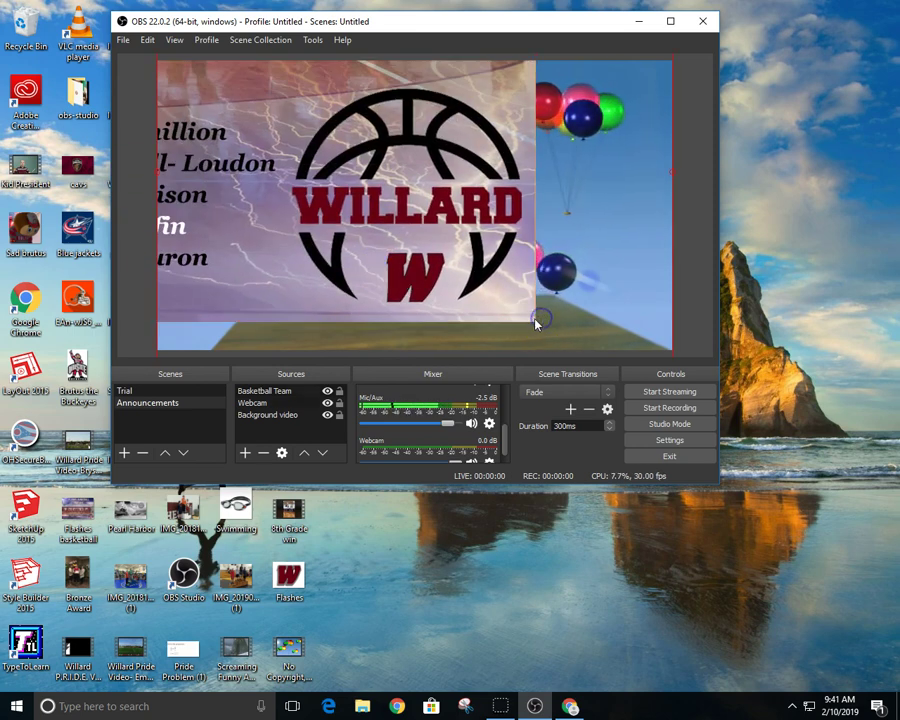
click(422, 263)
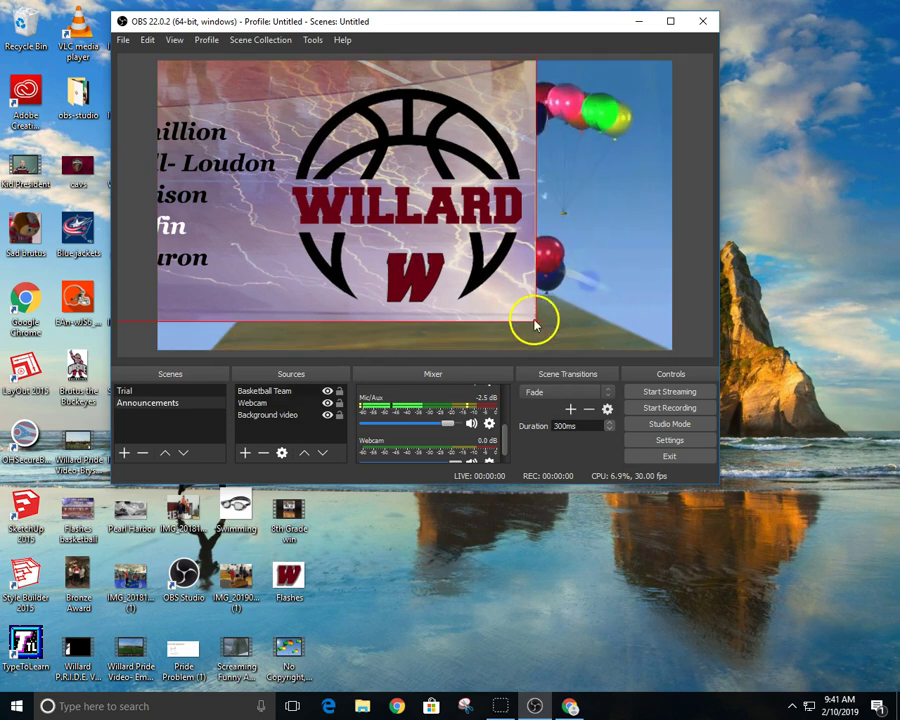
drag(532, 315, 529, 194)
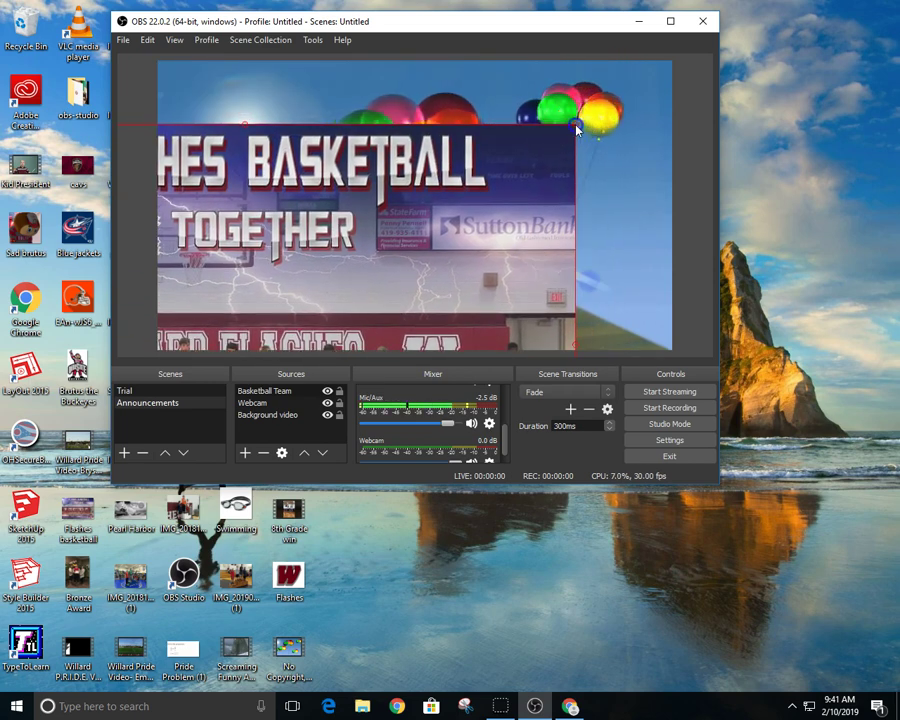
drag(576, 130, 512, 85)
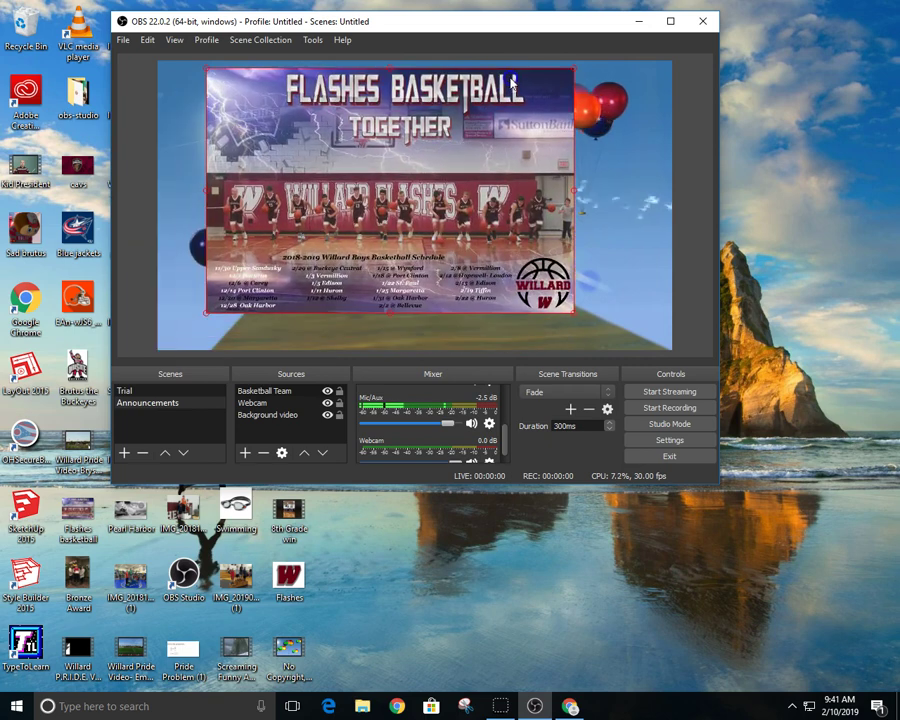
drag(574, 72, 353, 207)
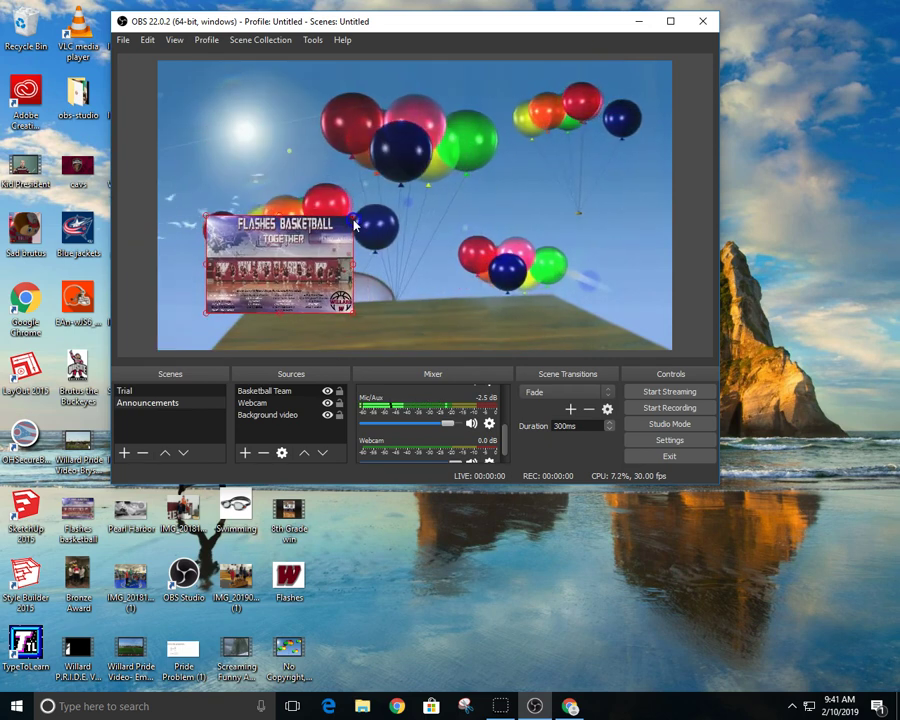
drag(327, 264, 590, 116)
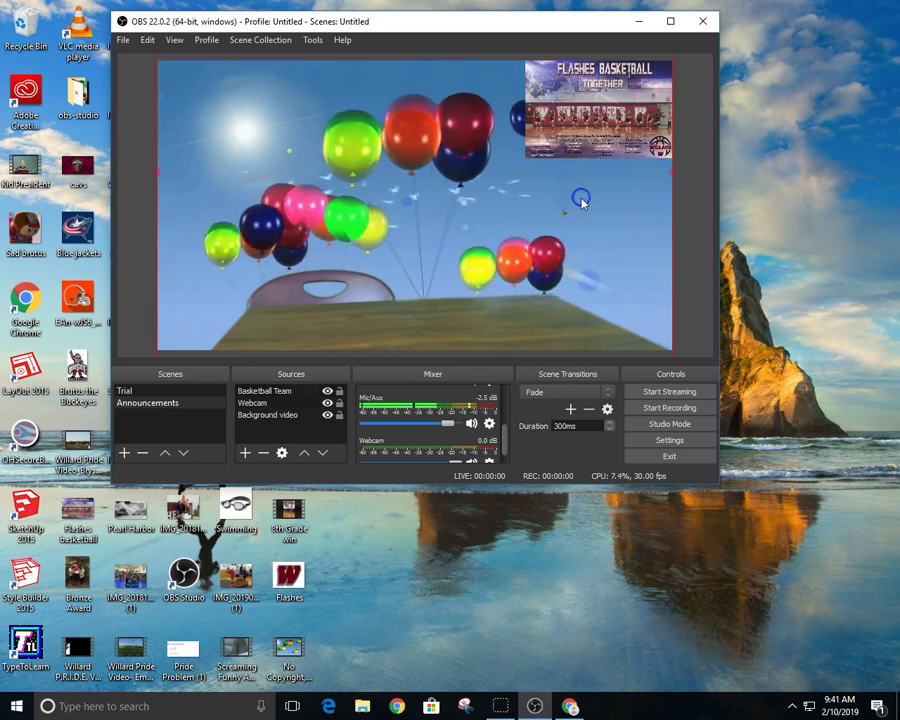
Toggle the Background video off and back on so the balloons stay visible
click(328, 415)
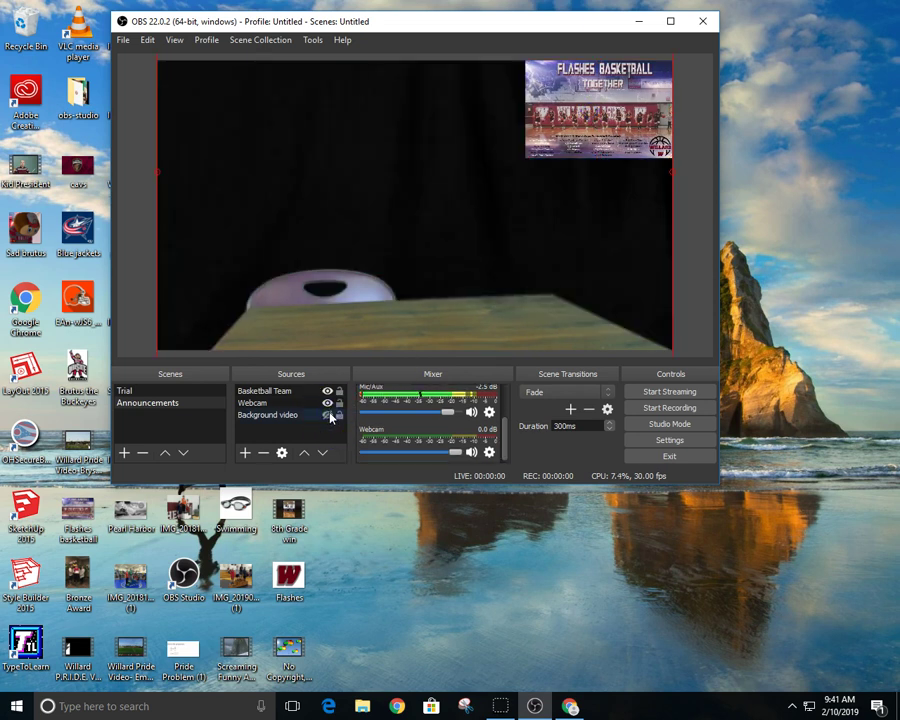
click(328, 415)
click(305, 403)
mouse_move(305, 392)
mouse_down()
mouse_move(305, 422)
mouse_move(310, 391)
mouse_up()
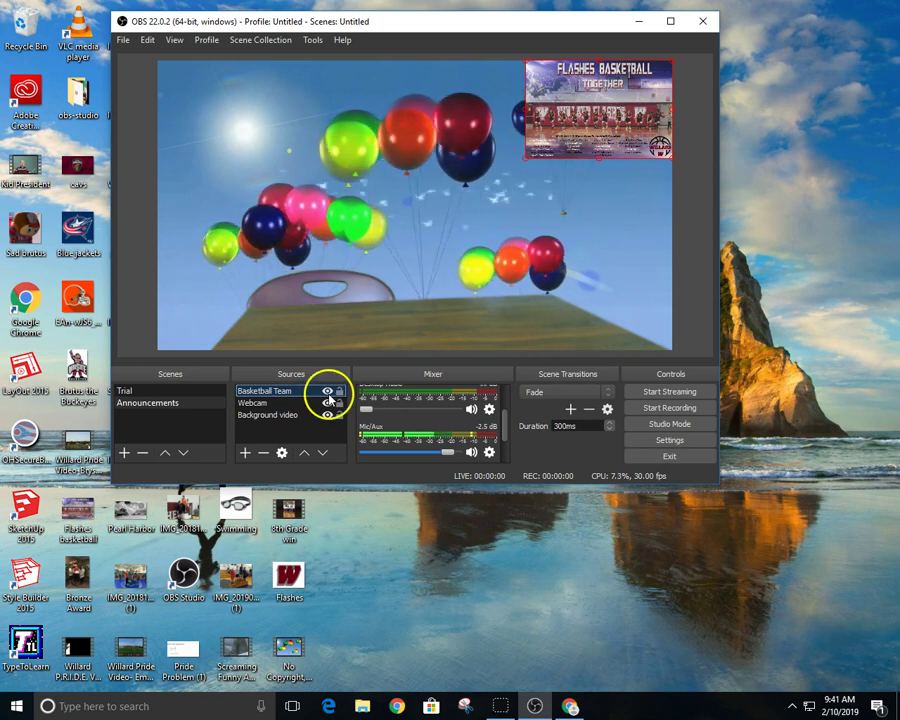
Hide the Basketball Team image, leaving the balloon video behind the keyed webcam
click(327, 393)
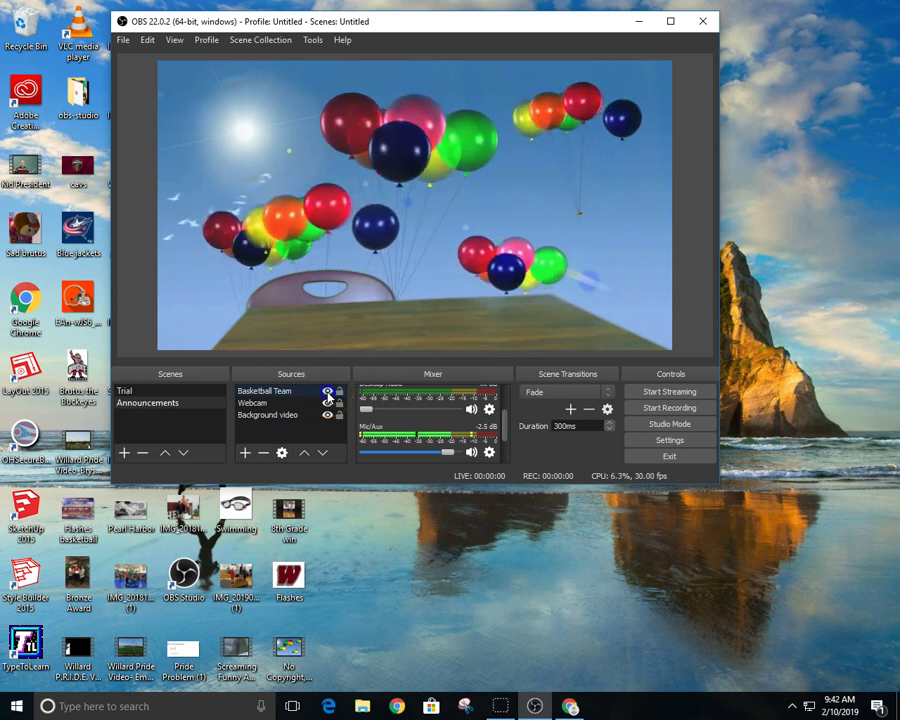
click(327, 393)
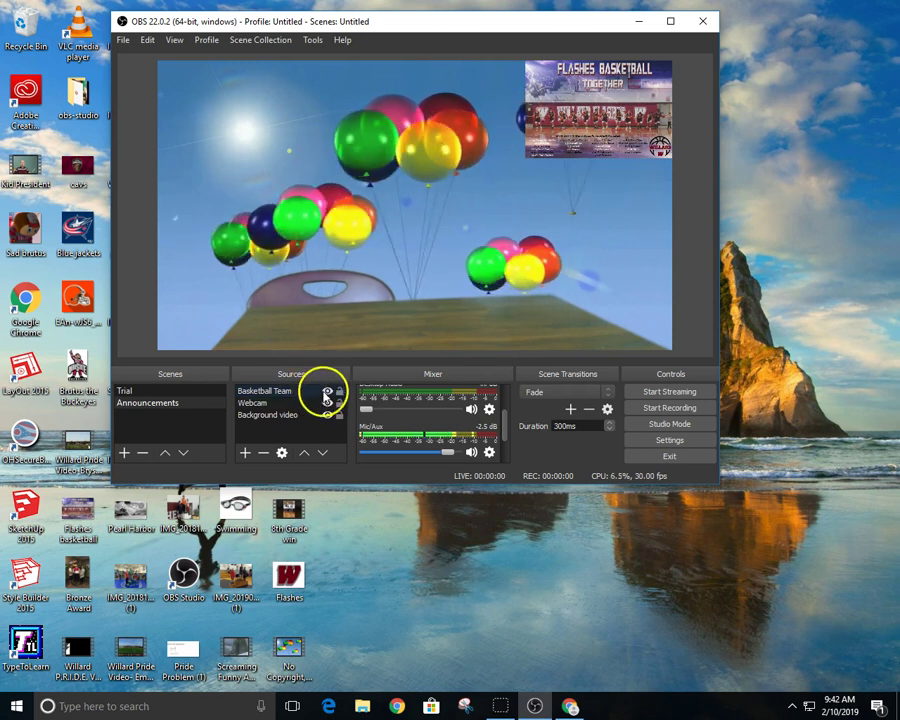
click(327, 393)
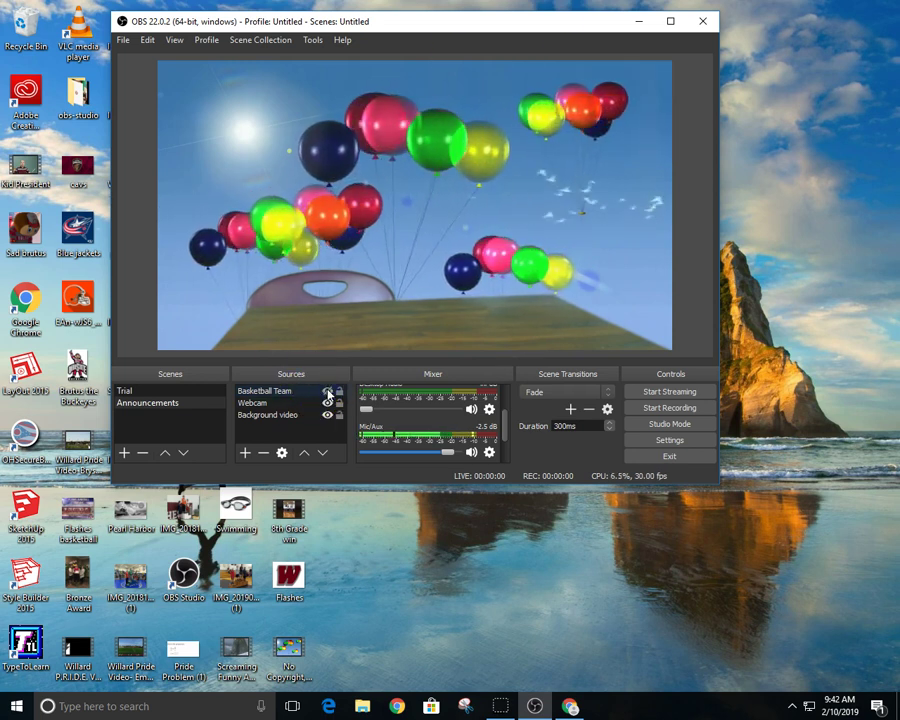
click(300, 403)
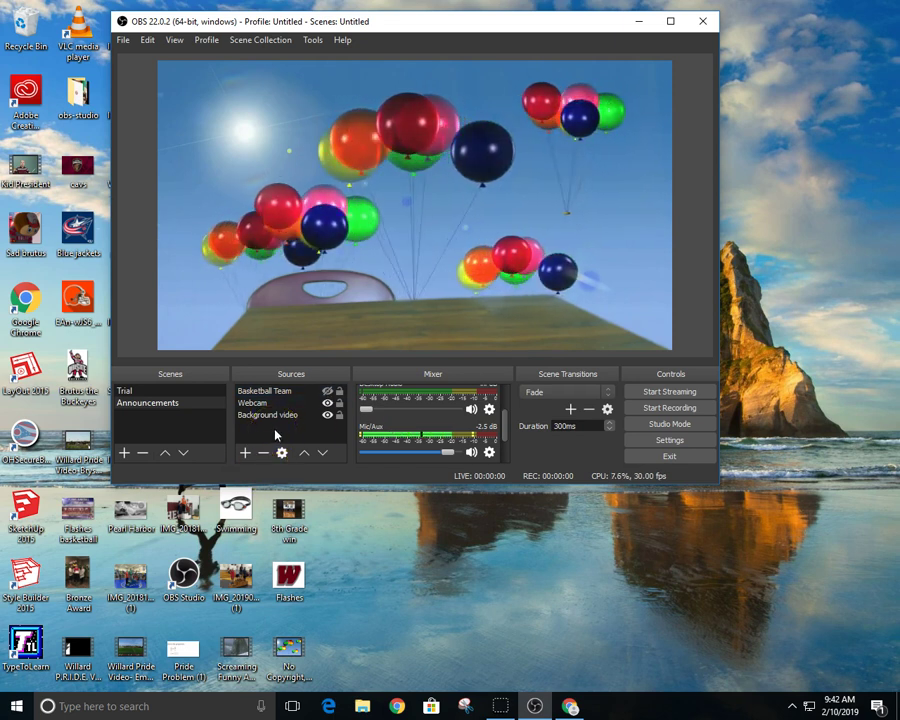
click(244, 453)
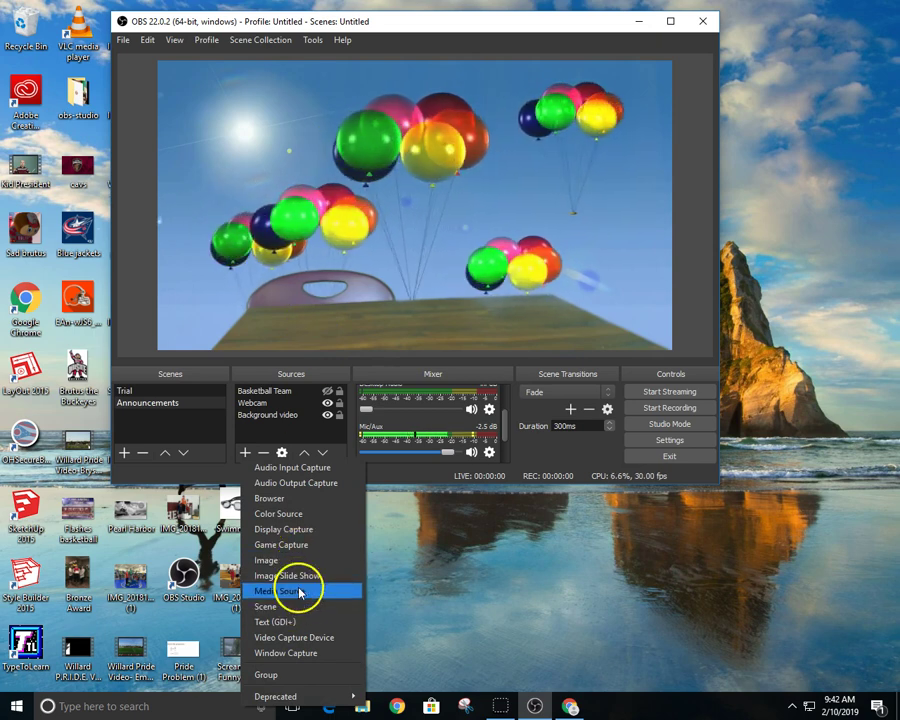
Maximize the Chrome window and go to the YouTube tab
click(570, 706)
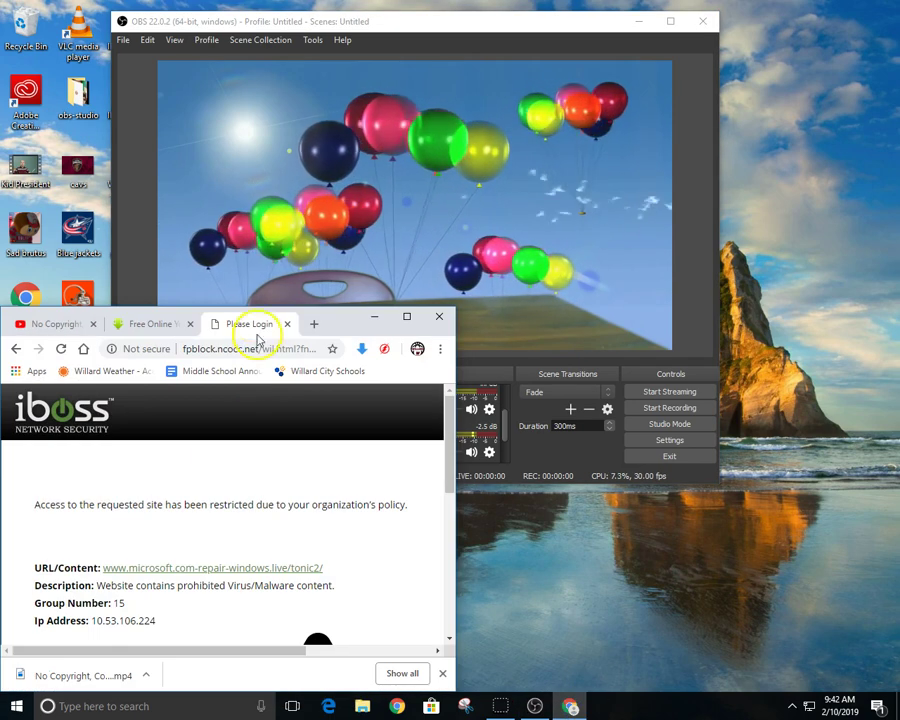
drag(320, 316, 548, 88)
click(630, 88)
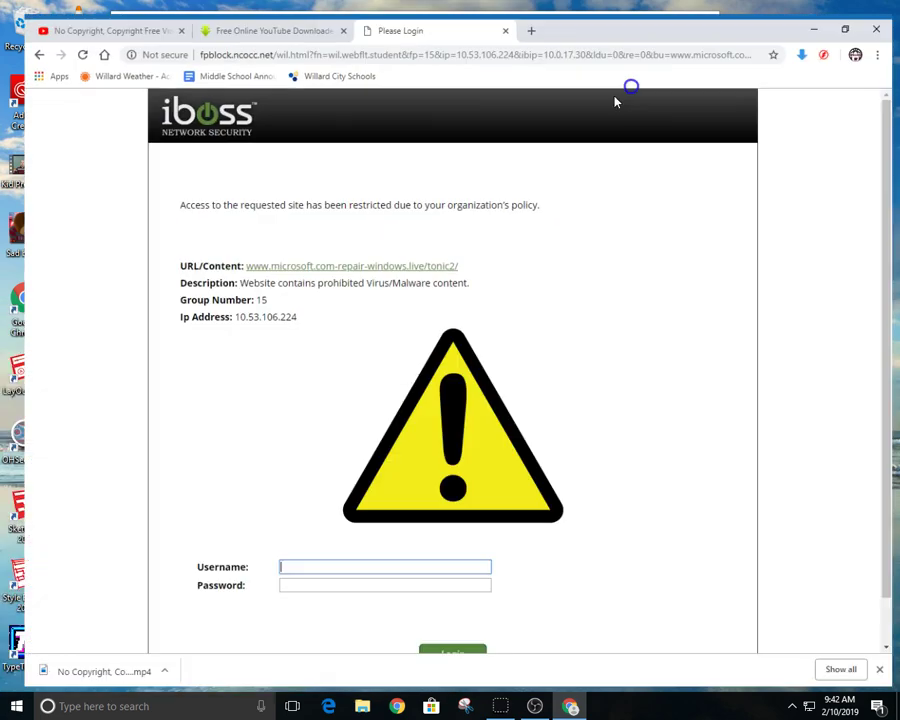
click(48, 14)
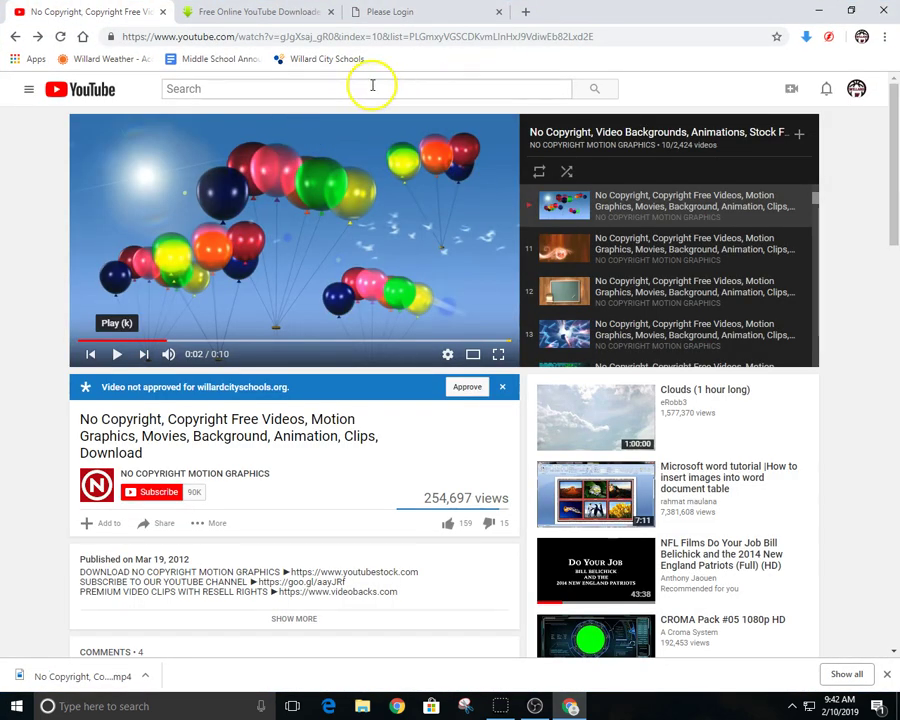
Search YouTube for 'motivation video 1 minute' and open the Belief 1 Minute Motivational Video
click(362, 88)
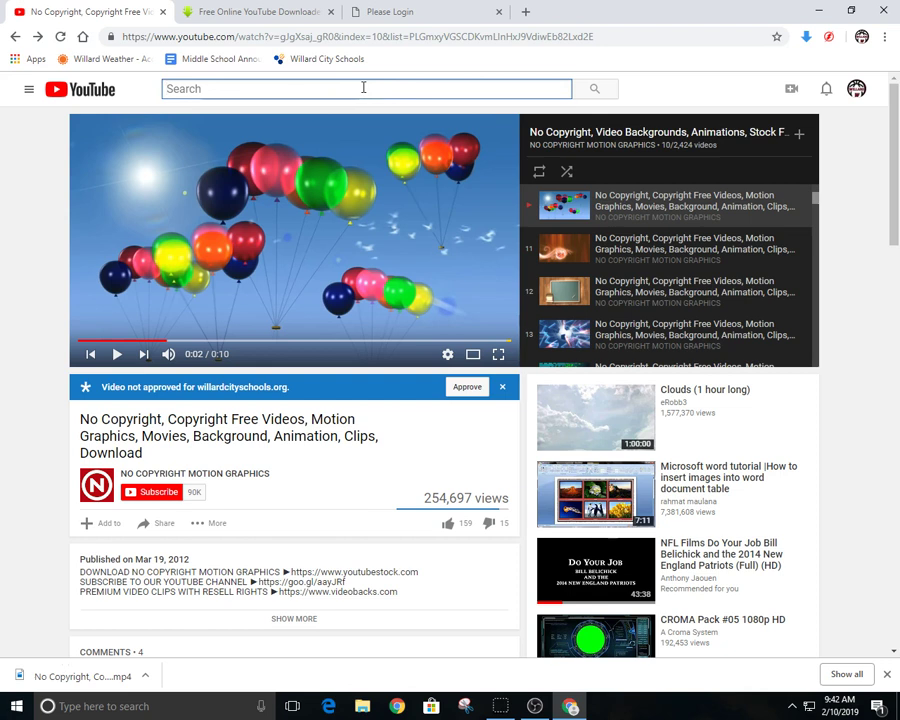
text(motivation)
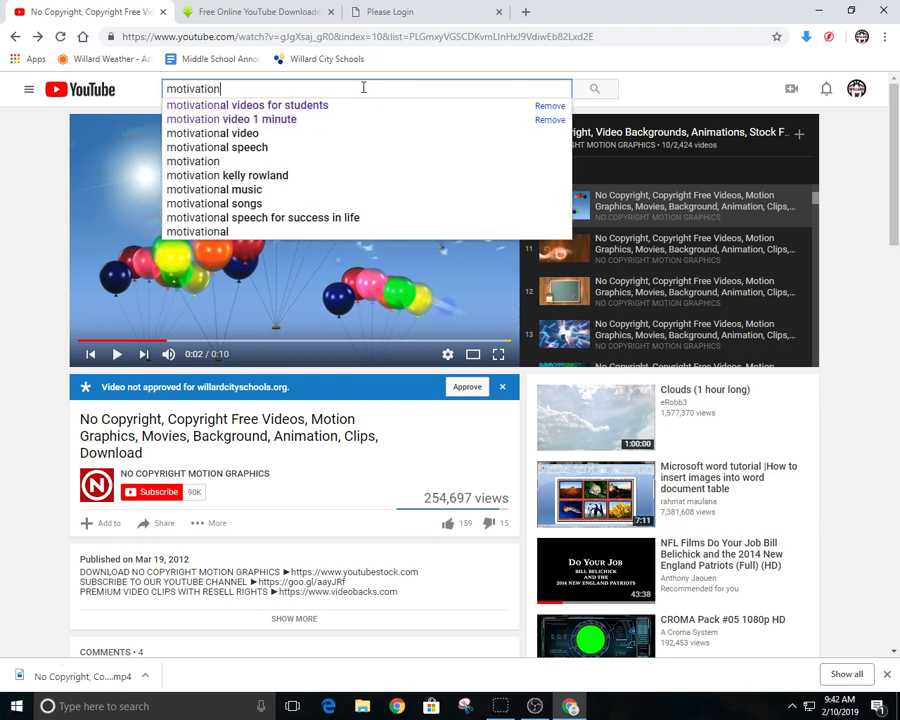
click(344, 118)
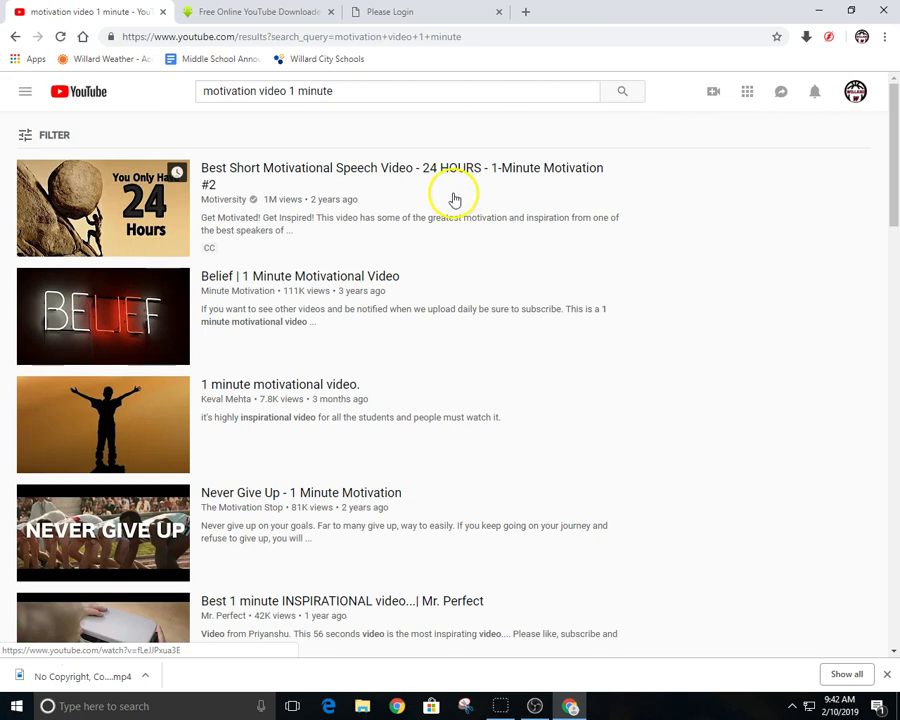
click(278, 281)
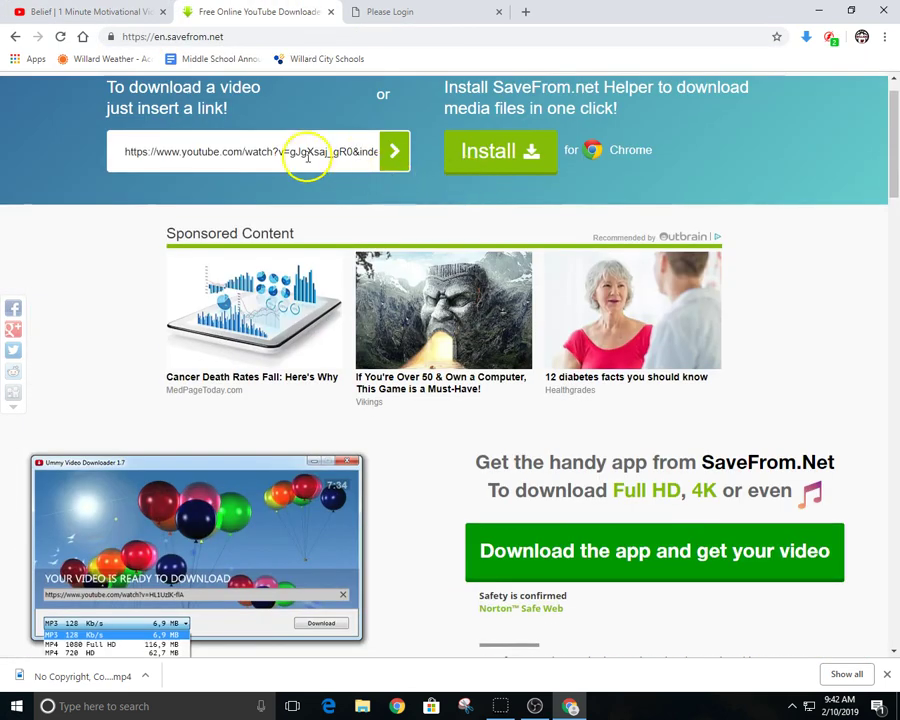
Replace the old link in SaveFrom.net's download field with the YouTube link and submit it
drag(116, 152, 368, 152)
key(BackSpace)
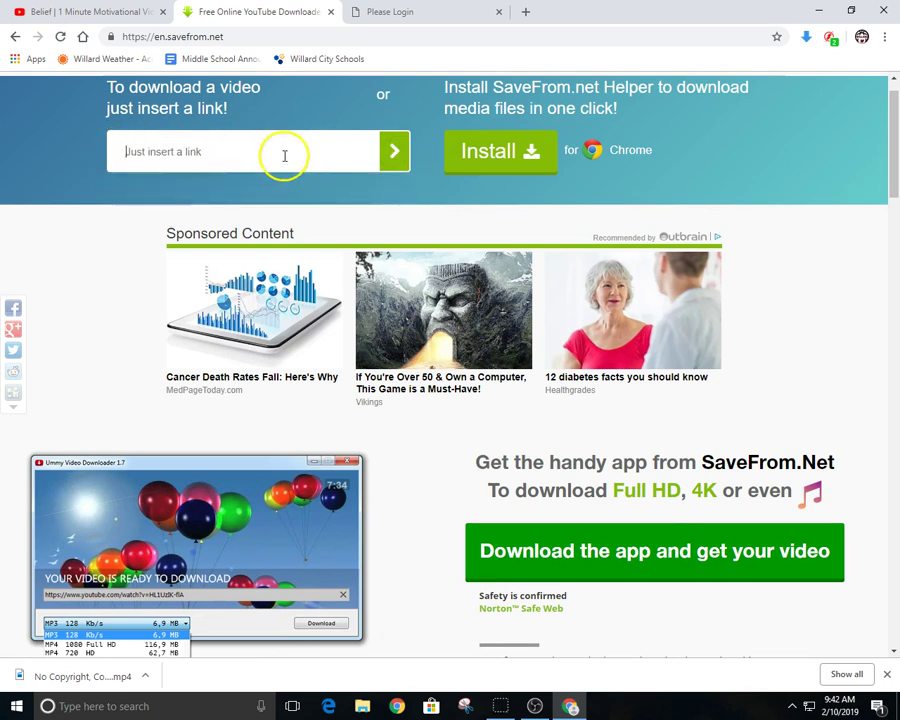
right_click(221, 155)
click(267, 240)
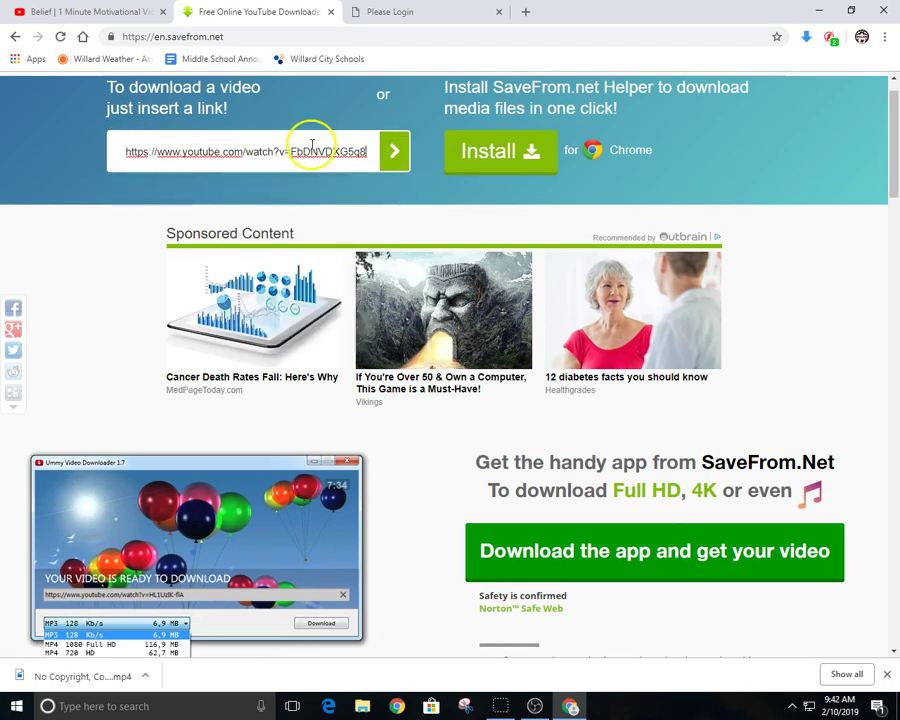
click(391, 151)
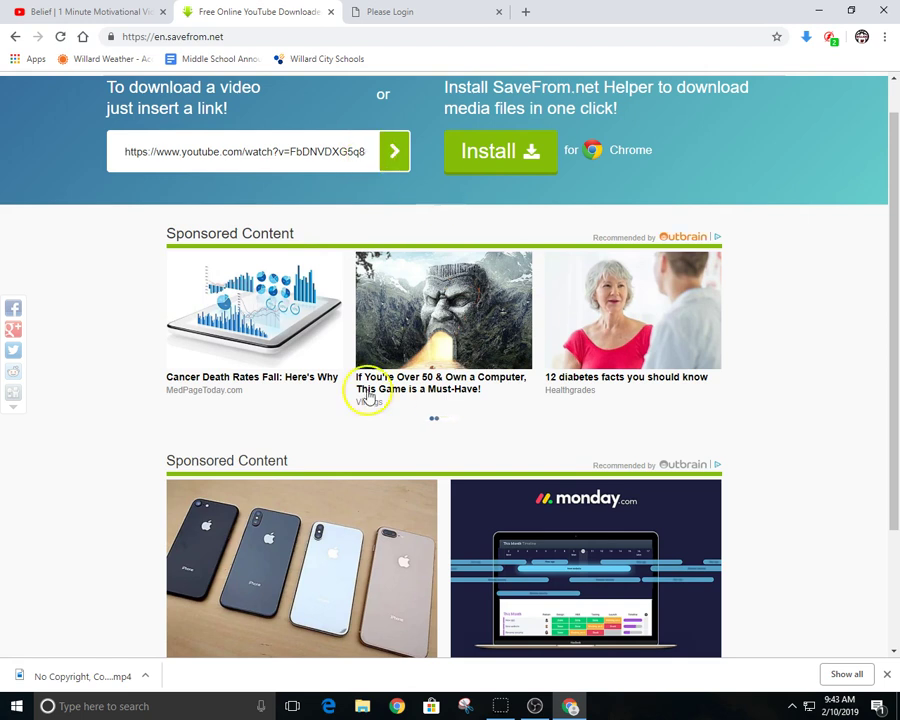
scroll(321, 342, down, 2)
scroll(321, 342, up, 3)
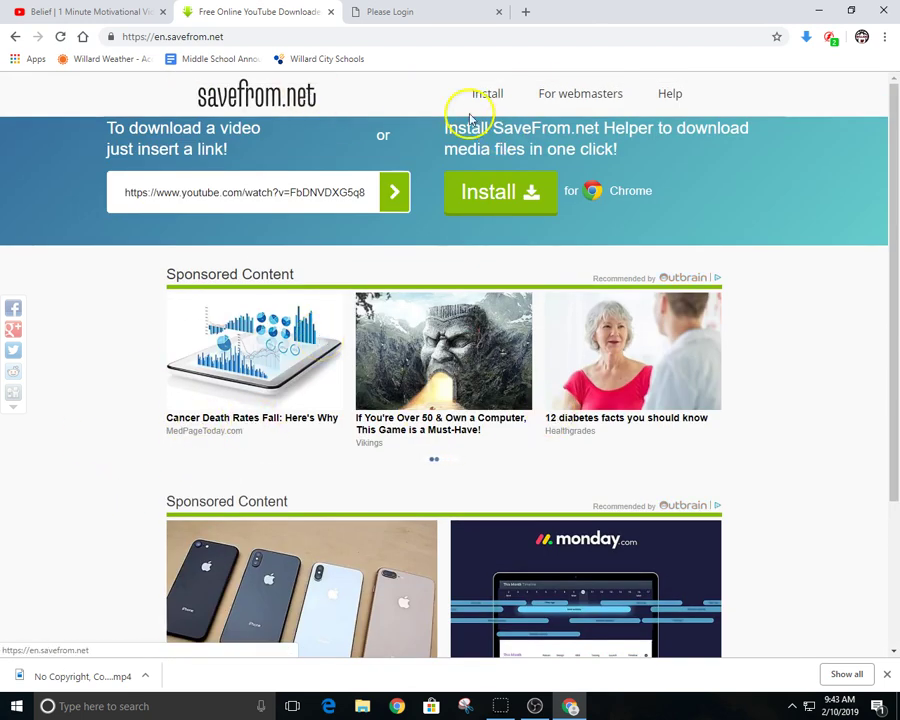
Load savefrom.net in the blocked login tab, paste the link there, and close the duplicate tab
click(402, 12)
click(446, 36)
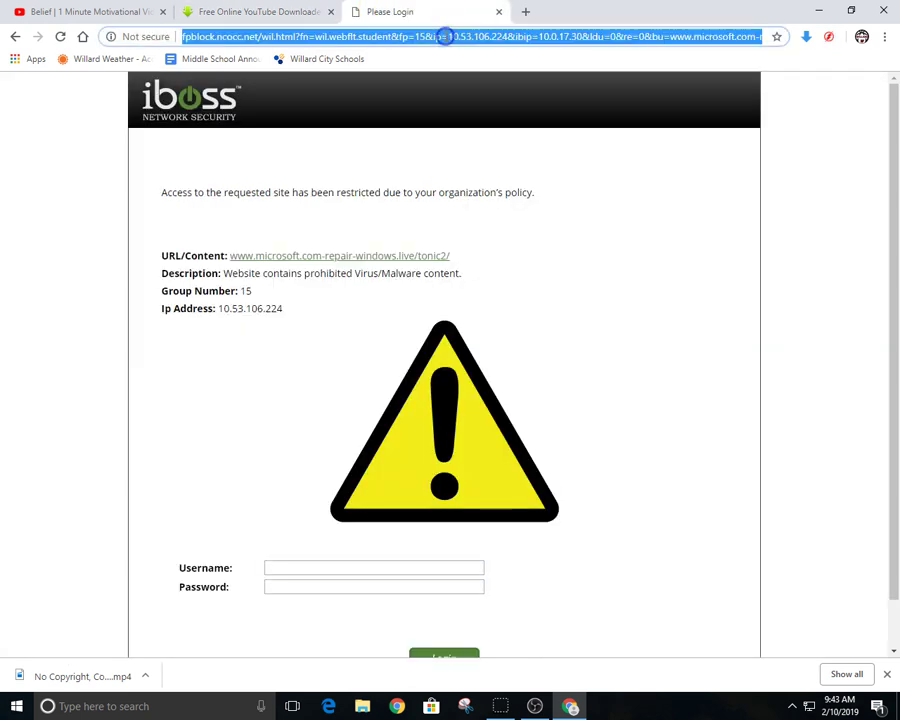
text(save)
key(Return)
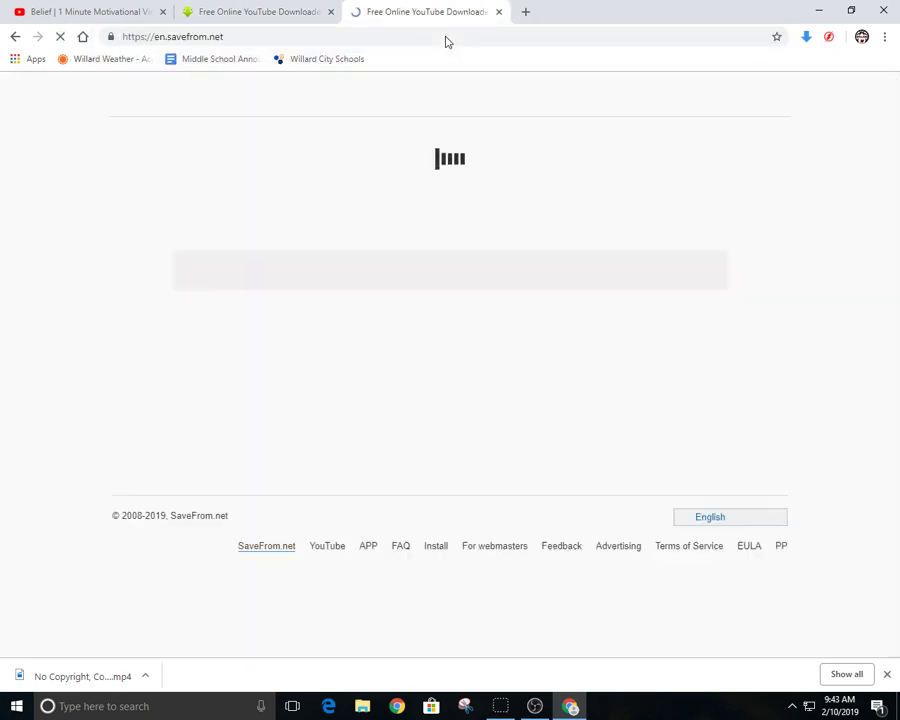
click(159, 223)
right_click(160, 223)
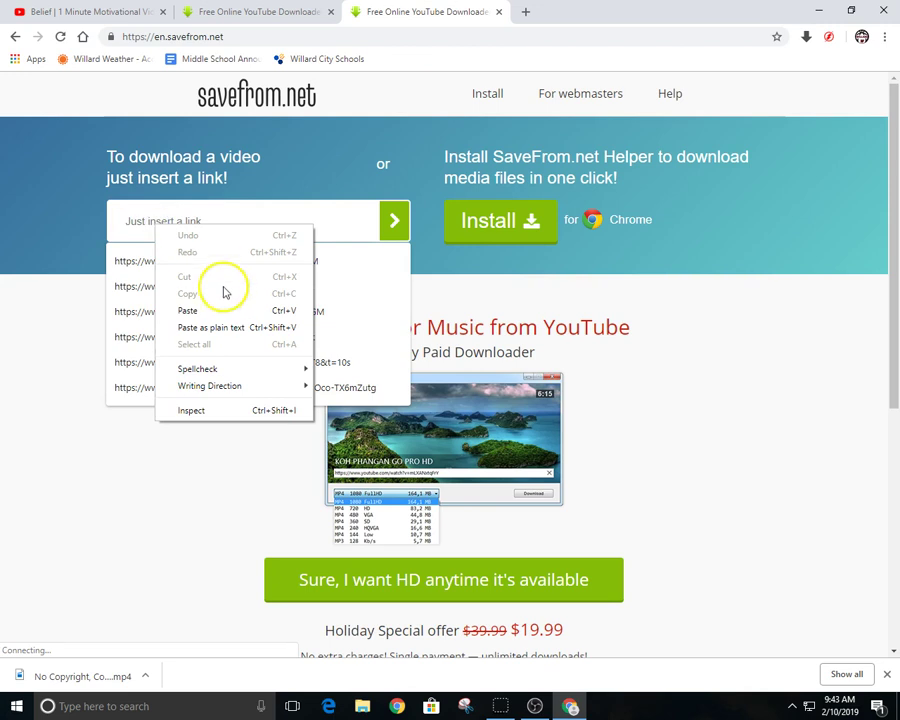
click(221, 309)
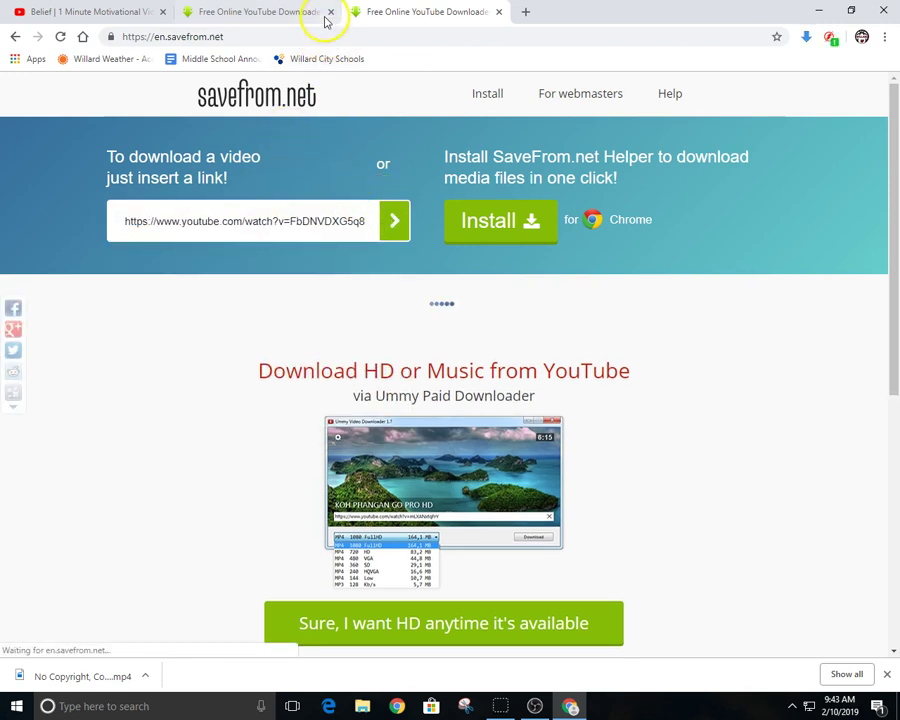
click(330, 12)
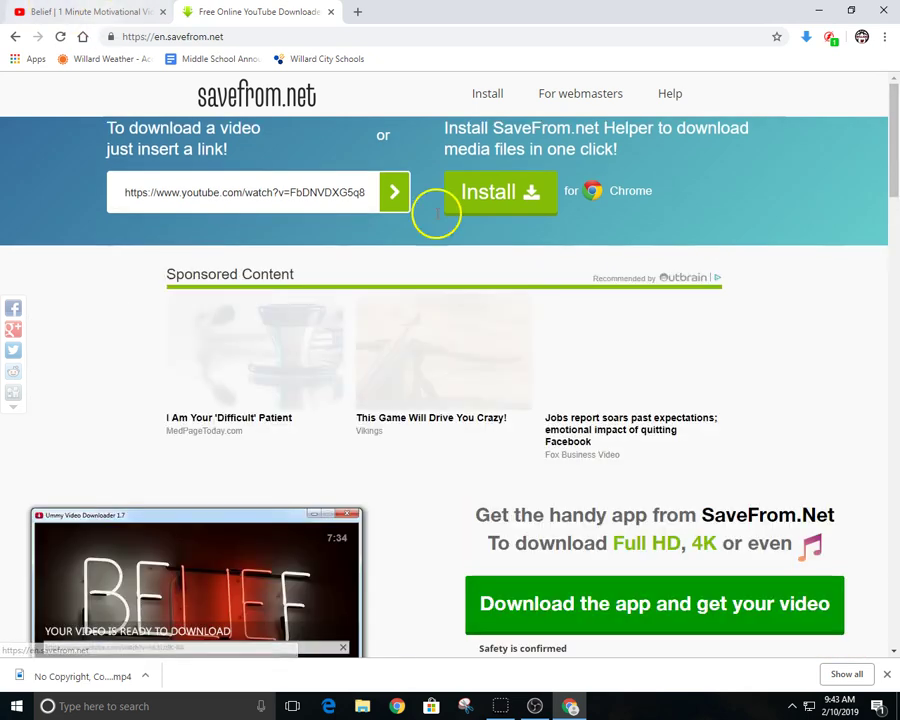
Move the downloaded Belief MP4 720 video onto the desktop
scroll(405, 414, down, 3)
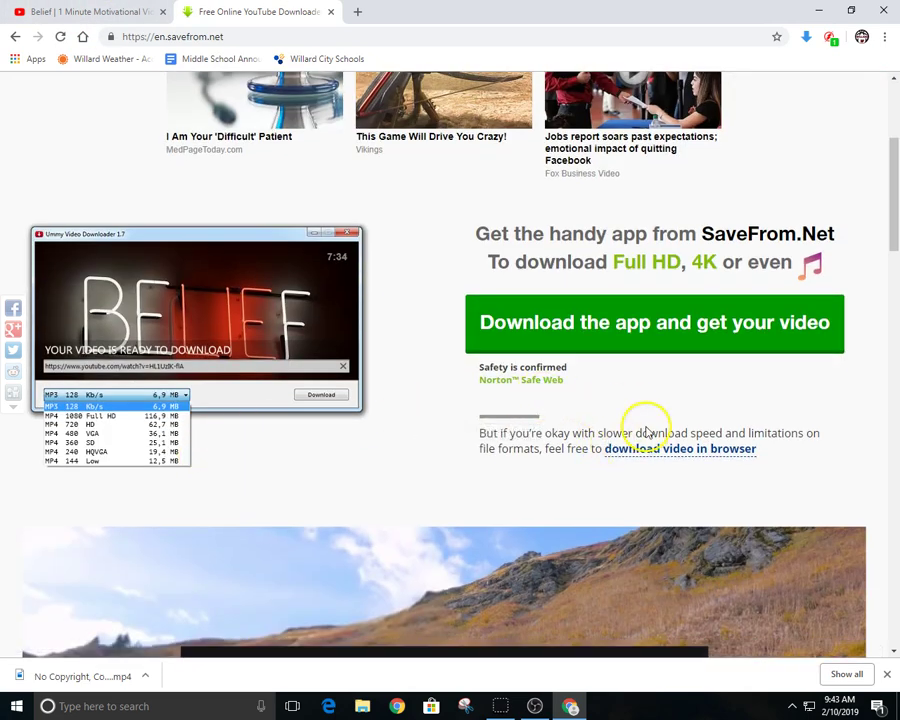
scroll(654, 456, down, 2)
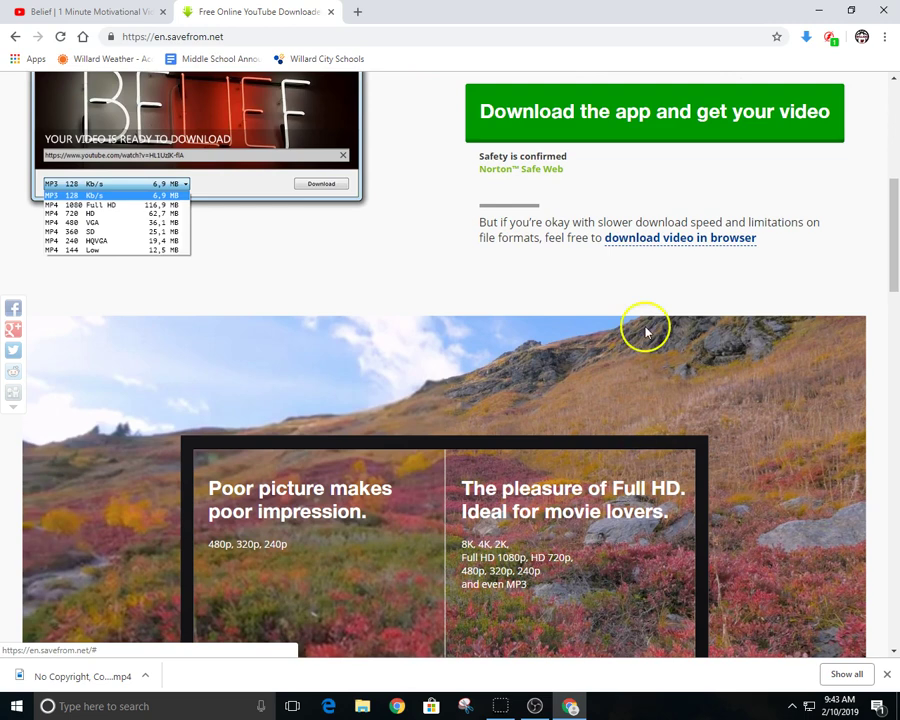
scroll(653, 243, down, 1)
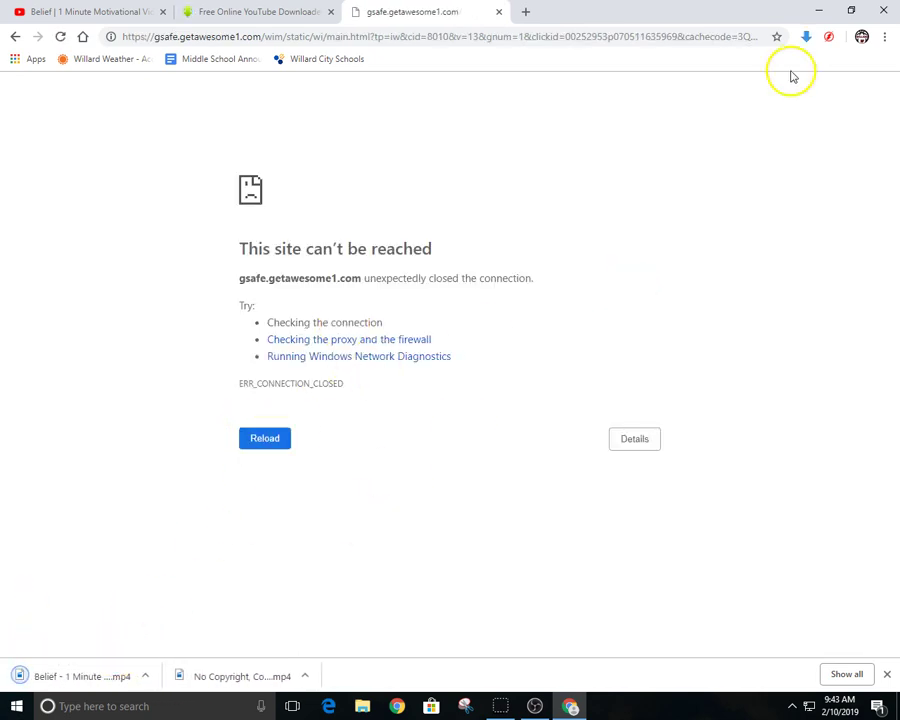
click(851, 10)
drag(302, 448, 424, 562)
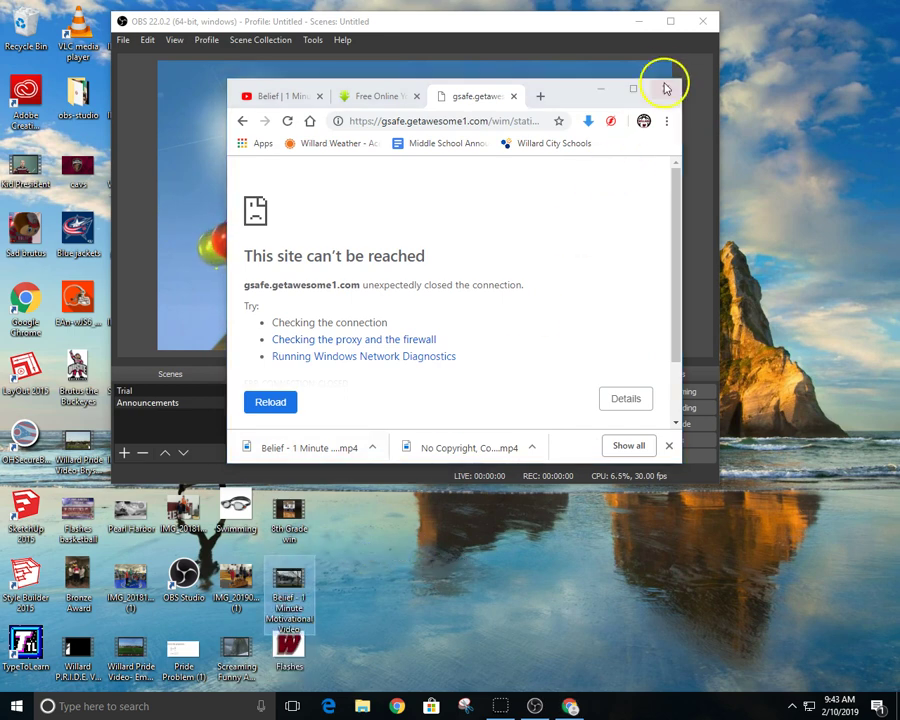
Add a new Media Source named 'Video of the day' in OBS
click(598, 89)
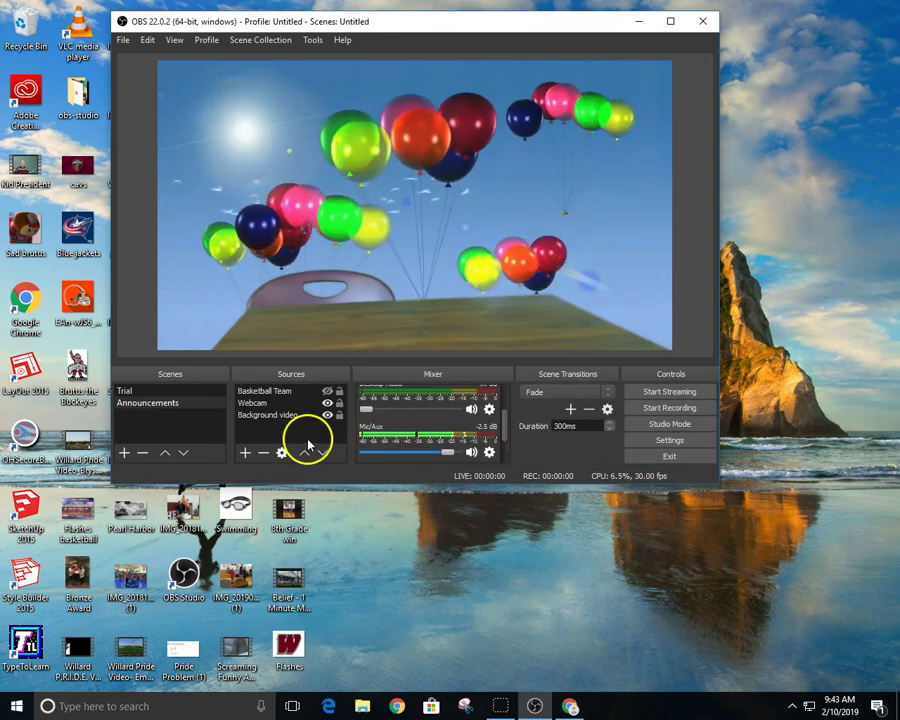
click(247, 453)
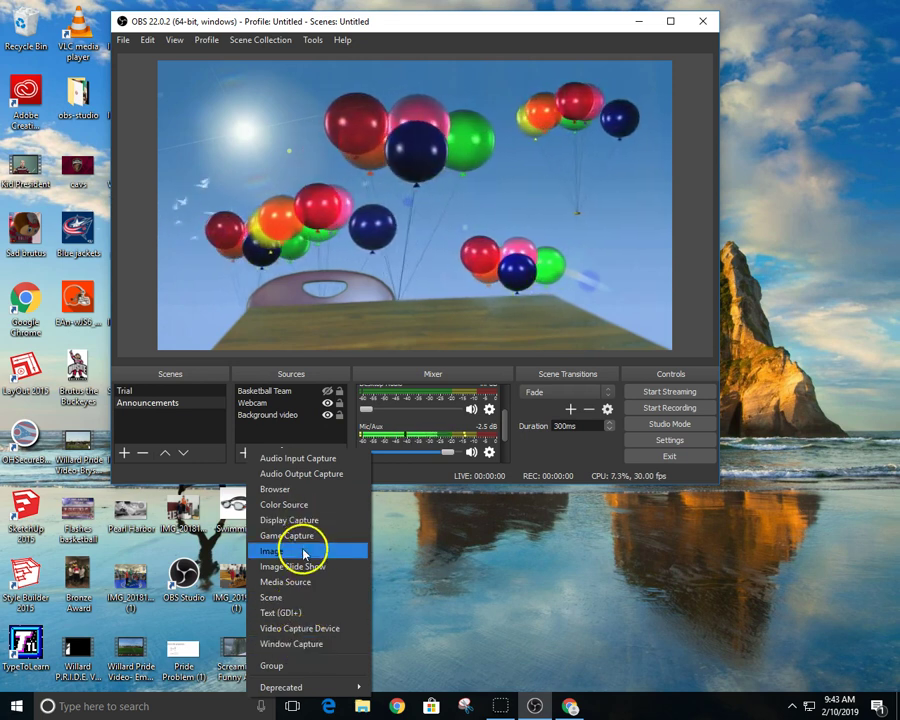
click(302, 586)
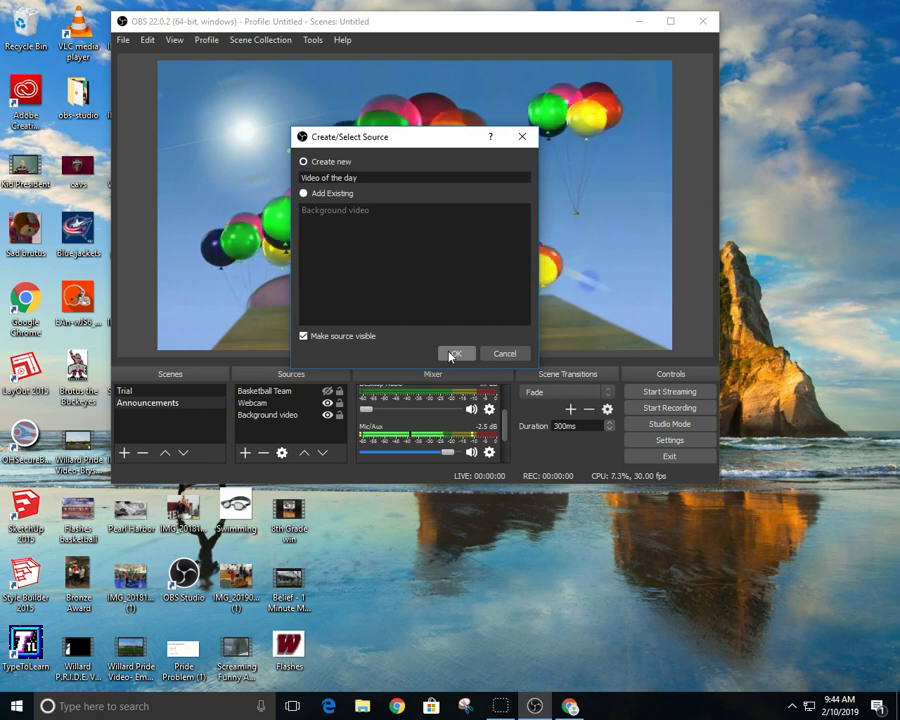
click(451, 354)
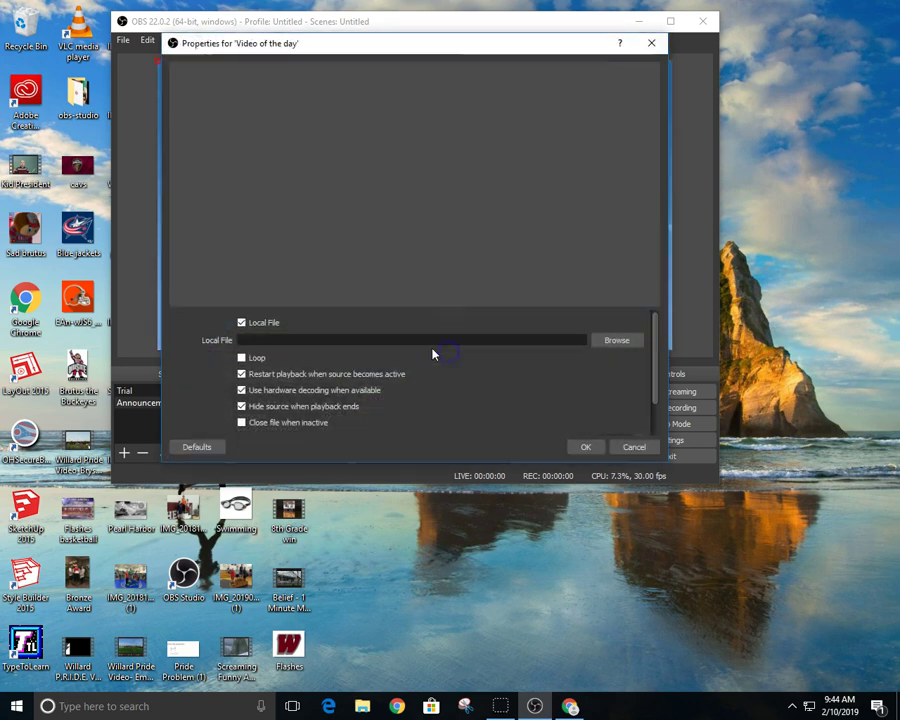
Set the Belief motivational .mp4 as the source's local file and confirm
click(605, 340)
scroll(487, 238, down, 3)
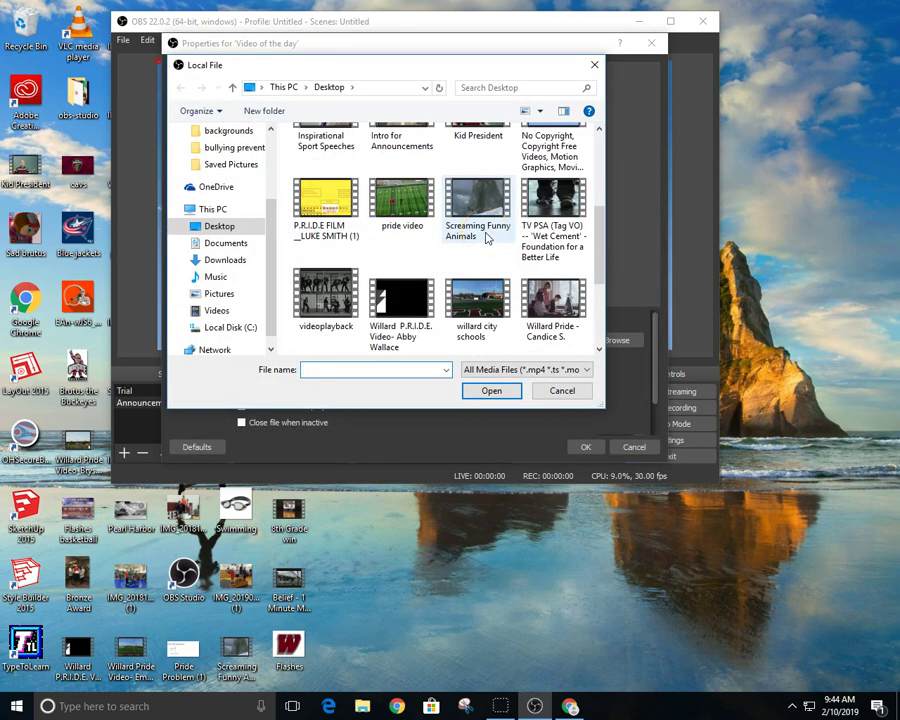
scroll(487, 238, down, 3)
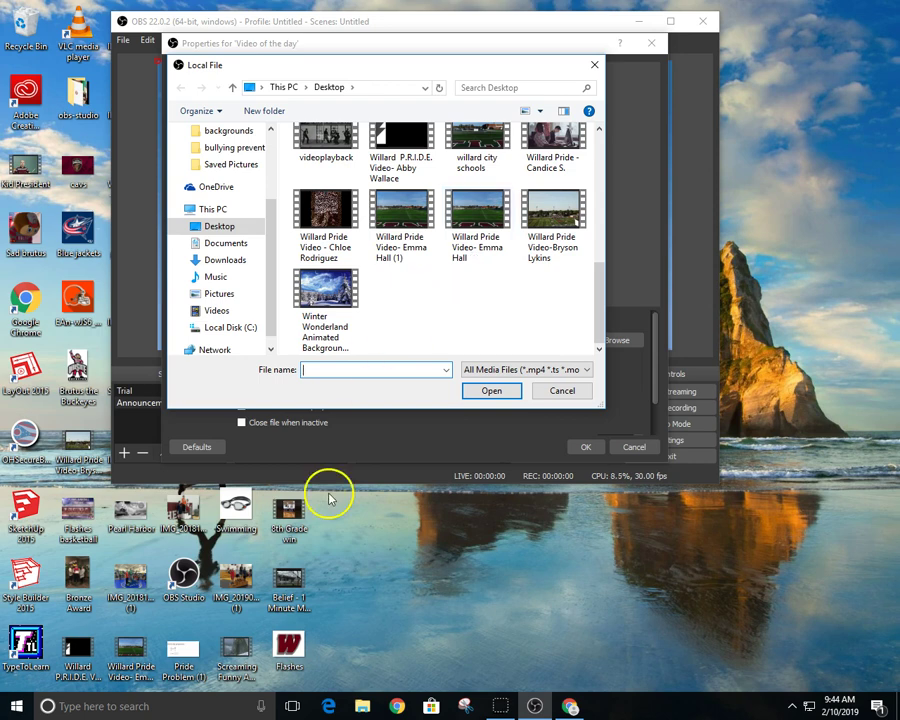
scroll(485, 258, up, 5)
click(325, 150)
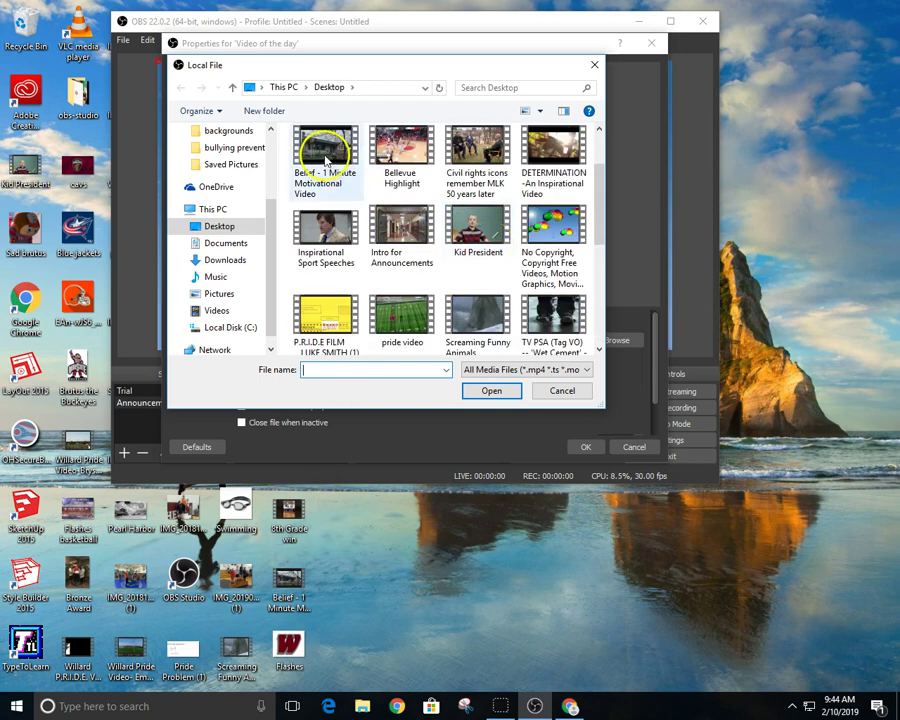
click(476, 389)
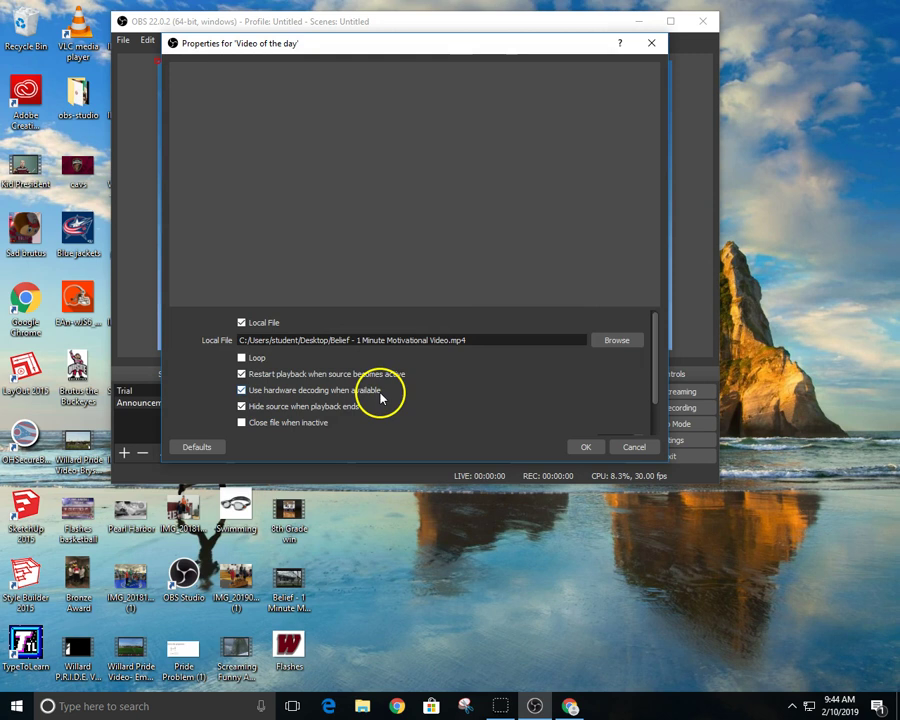
click(577, 442)
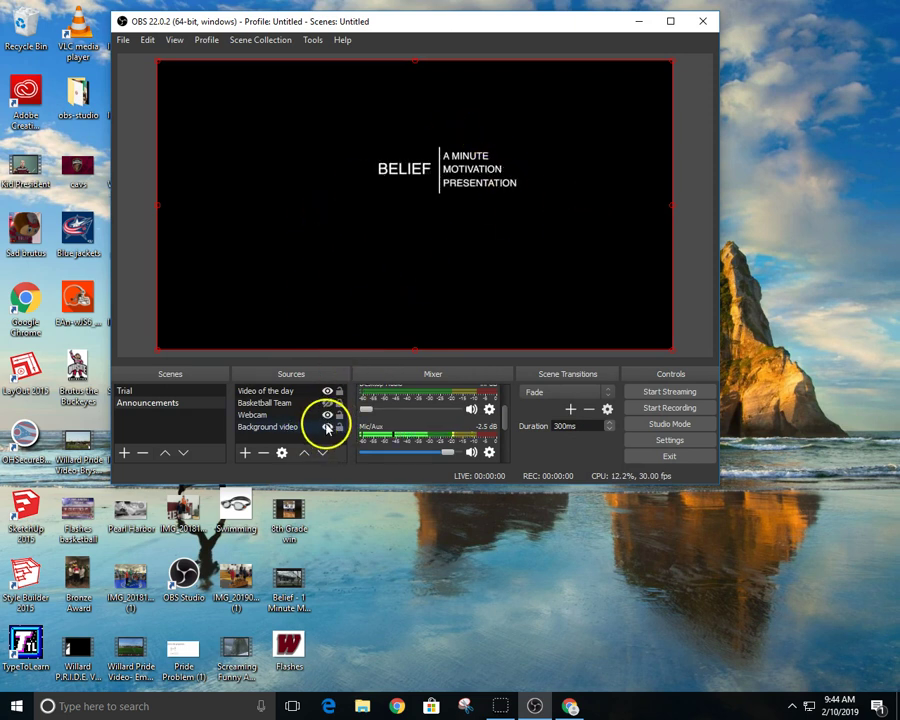
Hide Background video, check Video of the day's properties, then show Background video again
click(327, 428)
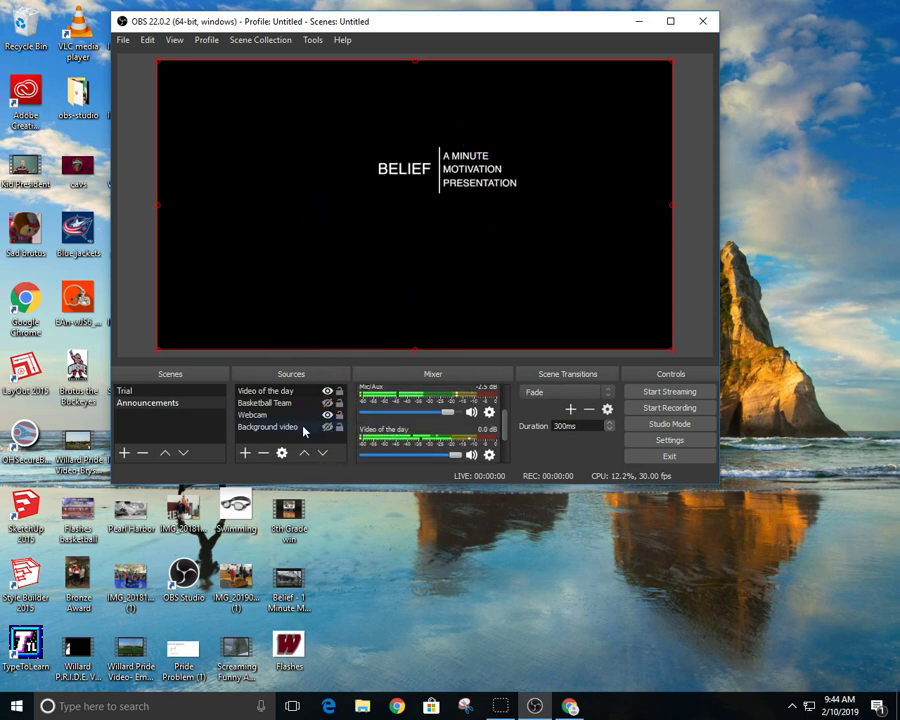
click(282, 453)
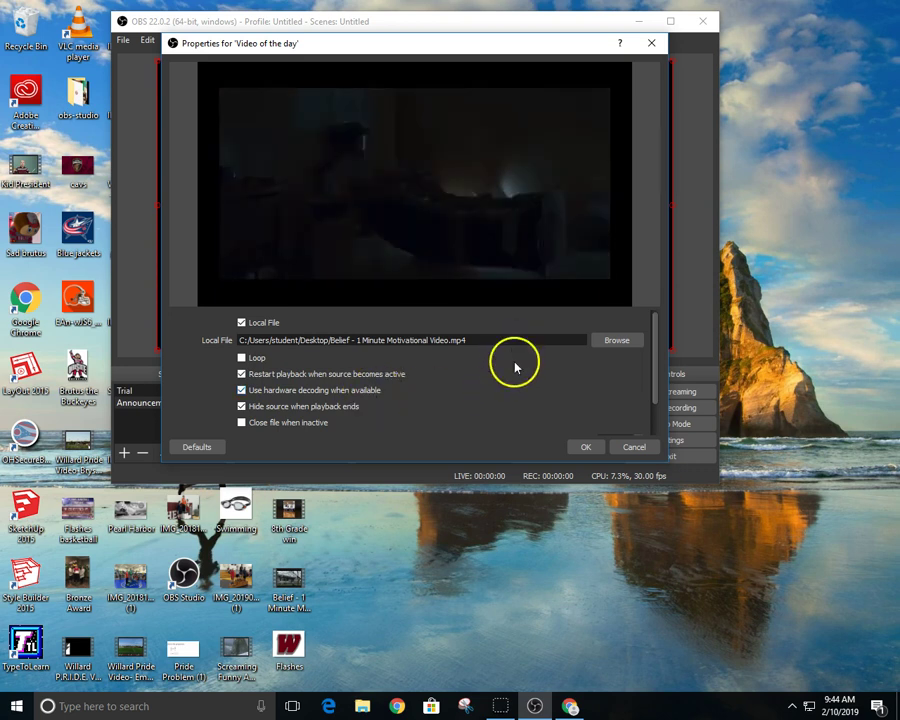
click(584, 446)
click(327, 428)
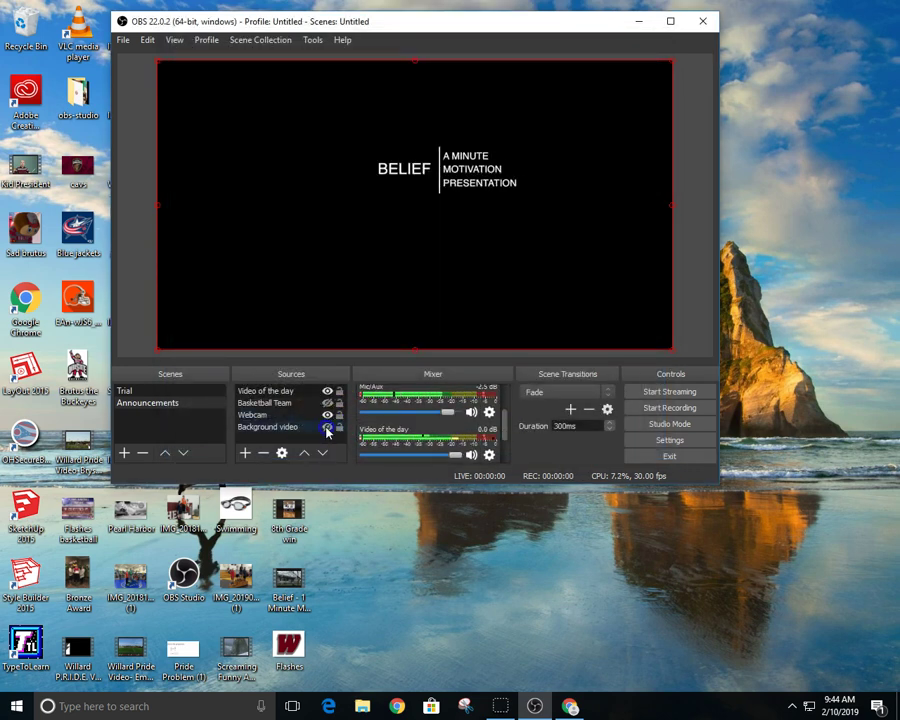
Reorder the sources, moving Background video and then Webcam to the top
click(327, 428)
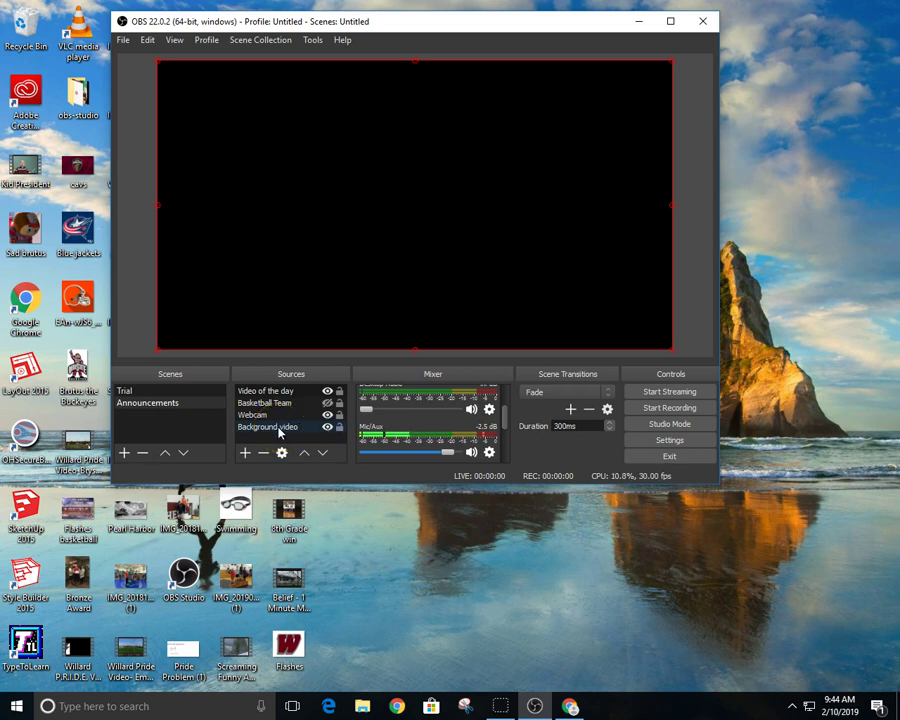
drag(270, 425, 305, 392)
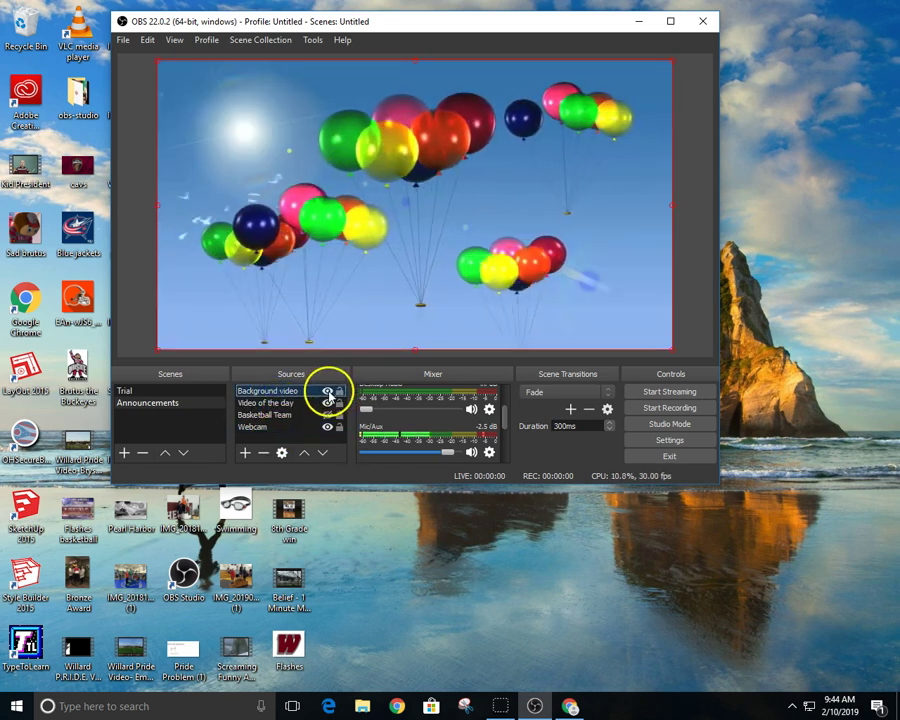
click(301, 424)
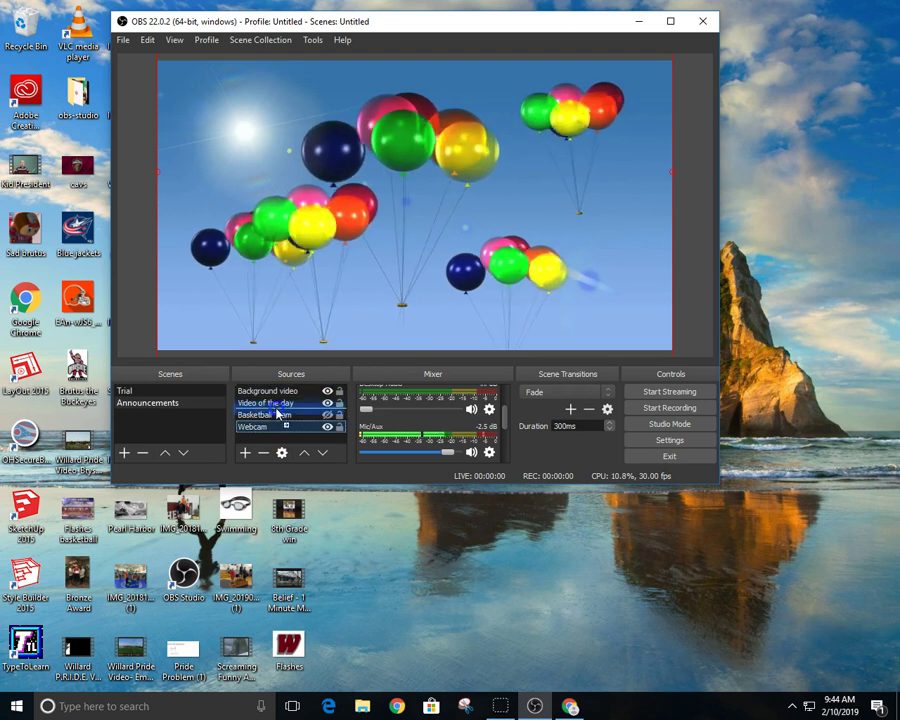
drag(278, 397, 276, 398)
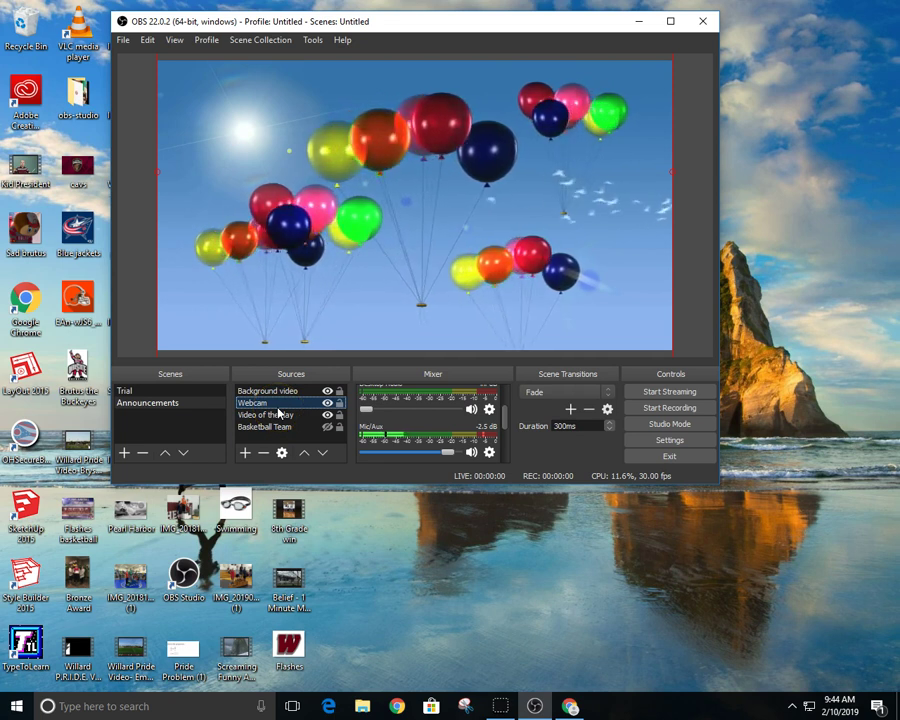
drag(278, 406, 272, 391)
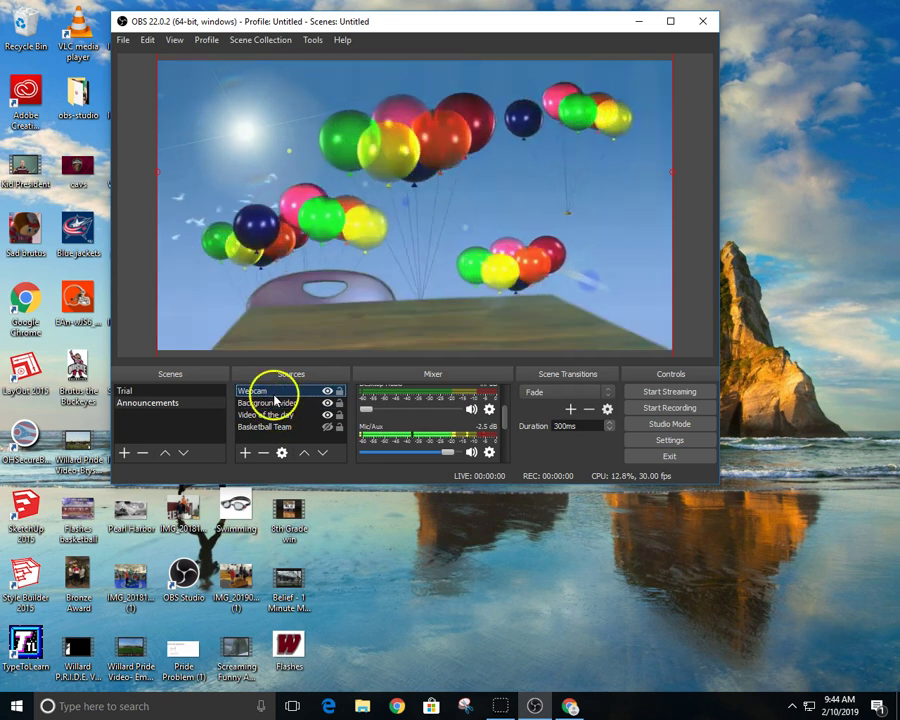
click(327, 403)
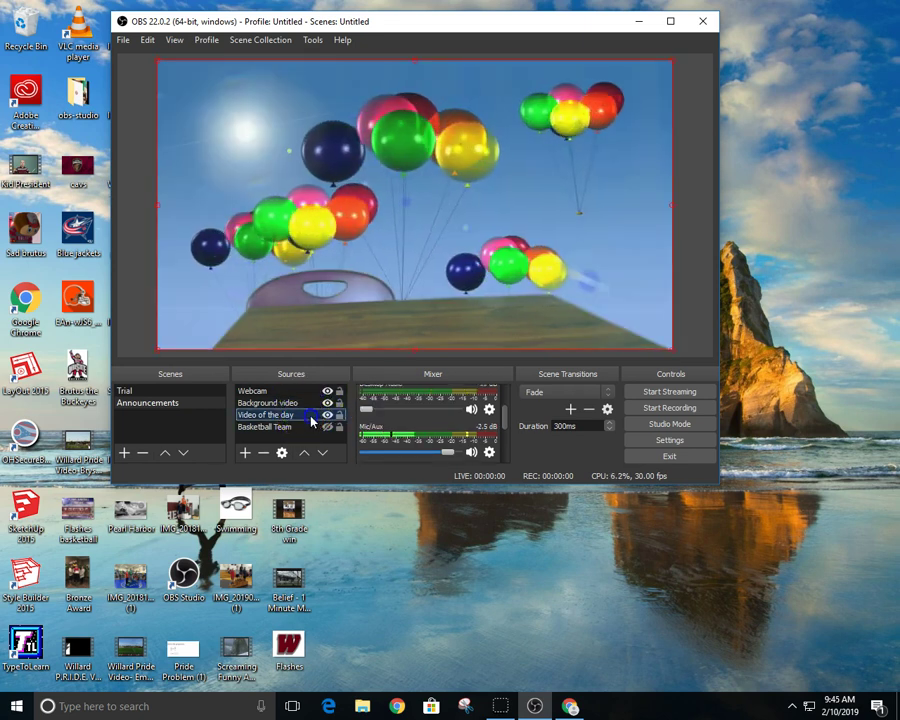
Move Video of the day to the top and test its visibility, leaving it hidden
click(311, 417)
drag(311, 420, 308, 395)
click(327, 391)
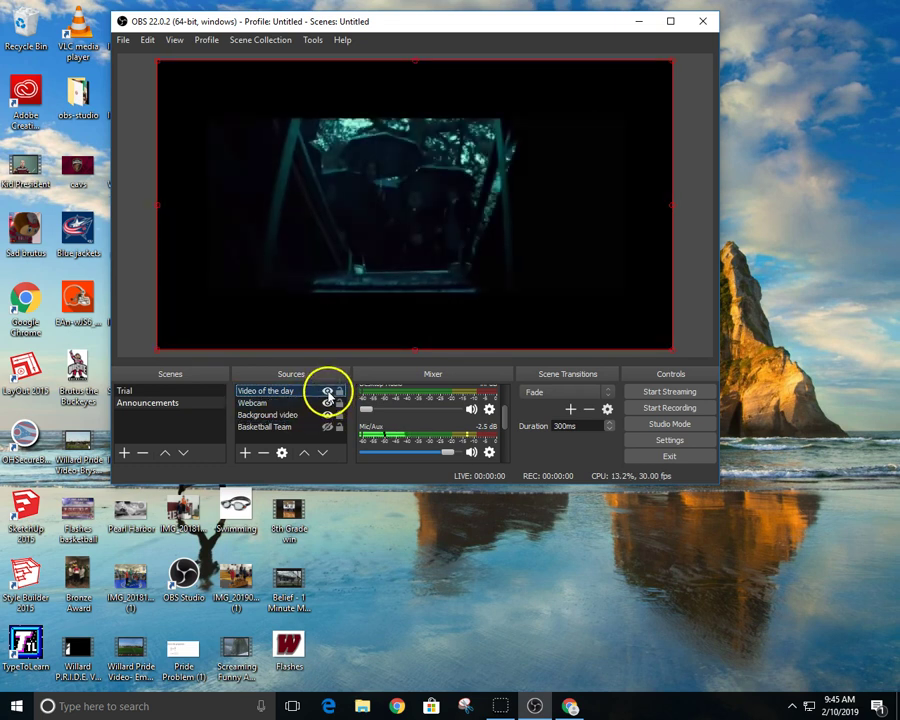
click(270, 414)
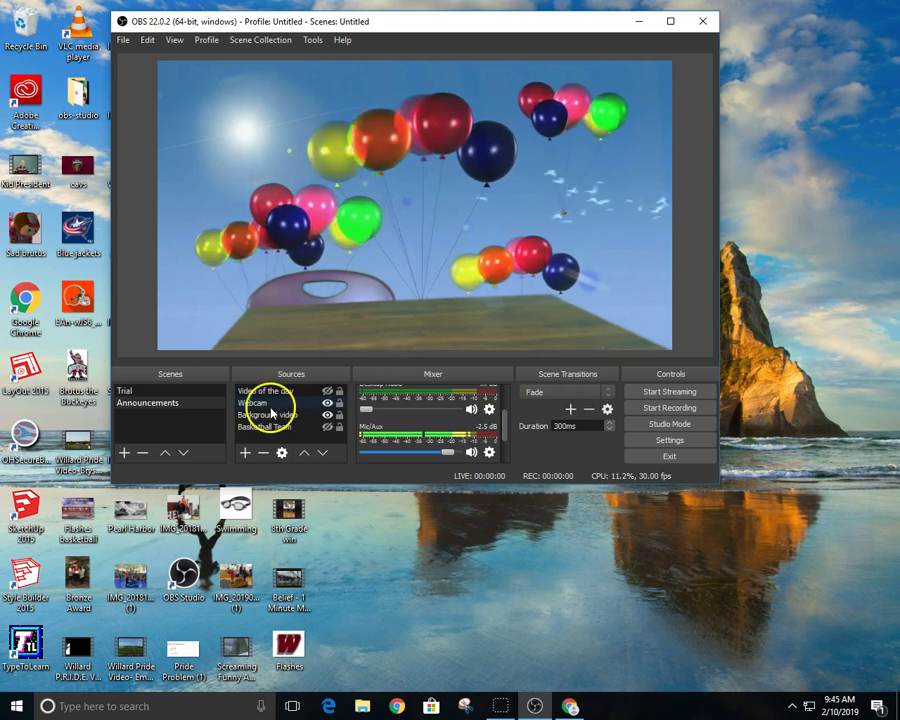
click(300, 390)
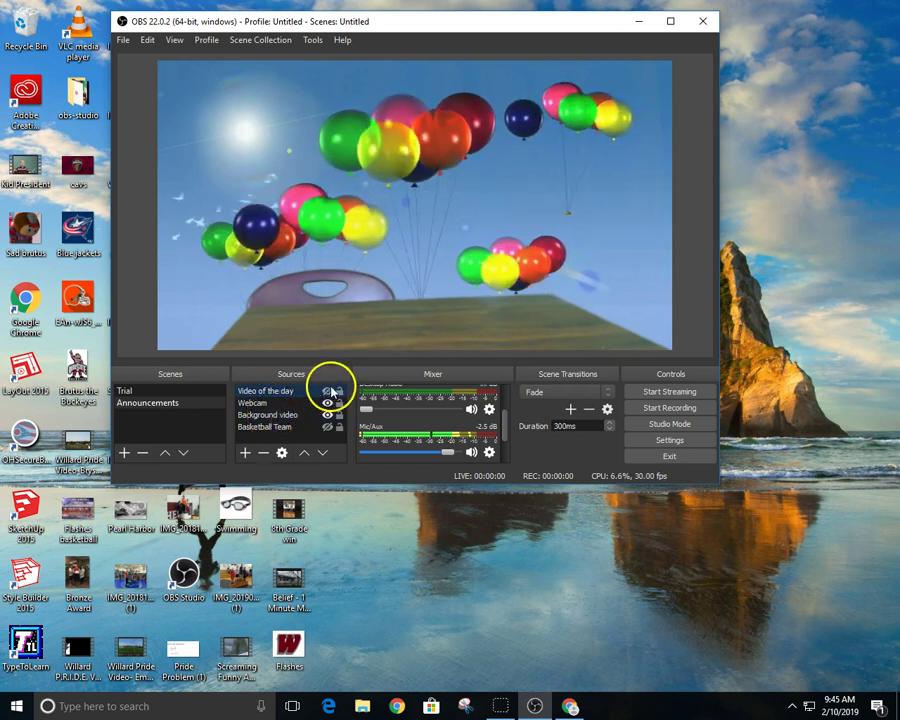
click(328, 393)
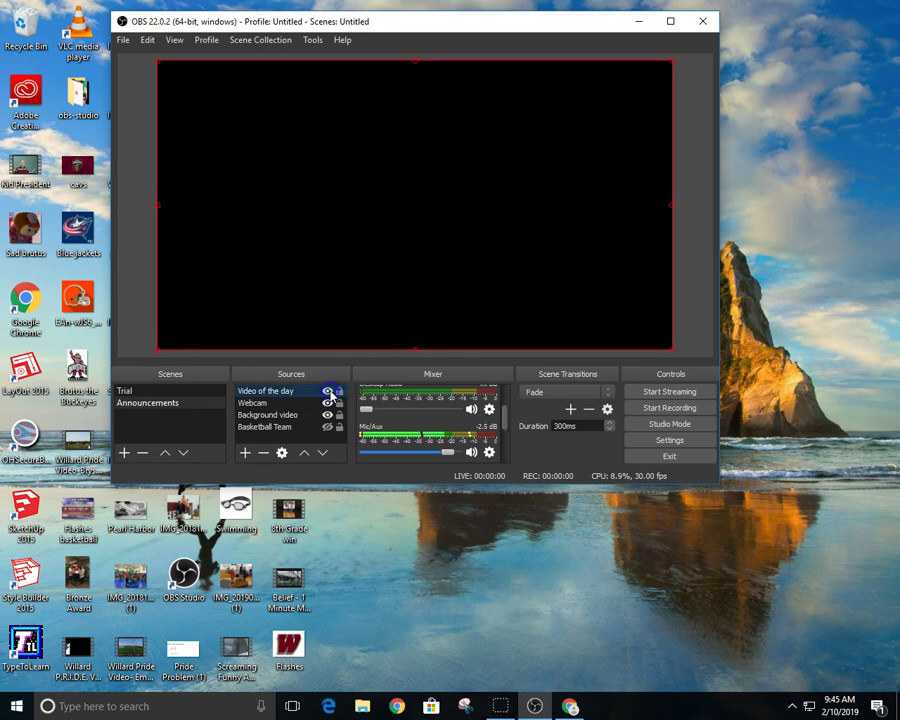
click(330, 393)
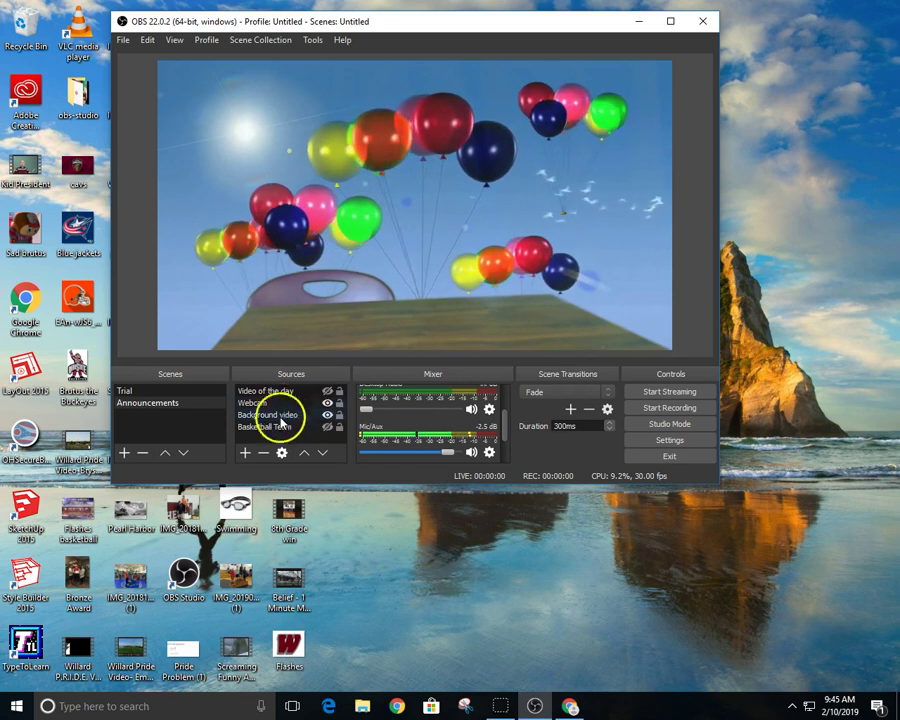
Test the Mic/Aux fader down and up, toggle Video of the day, and open Settings
drag(437, 461, 357, 452)
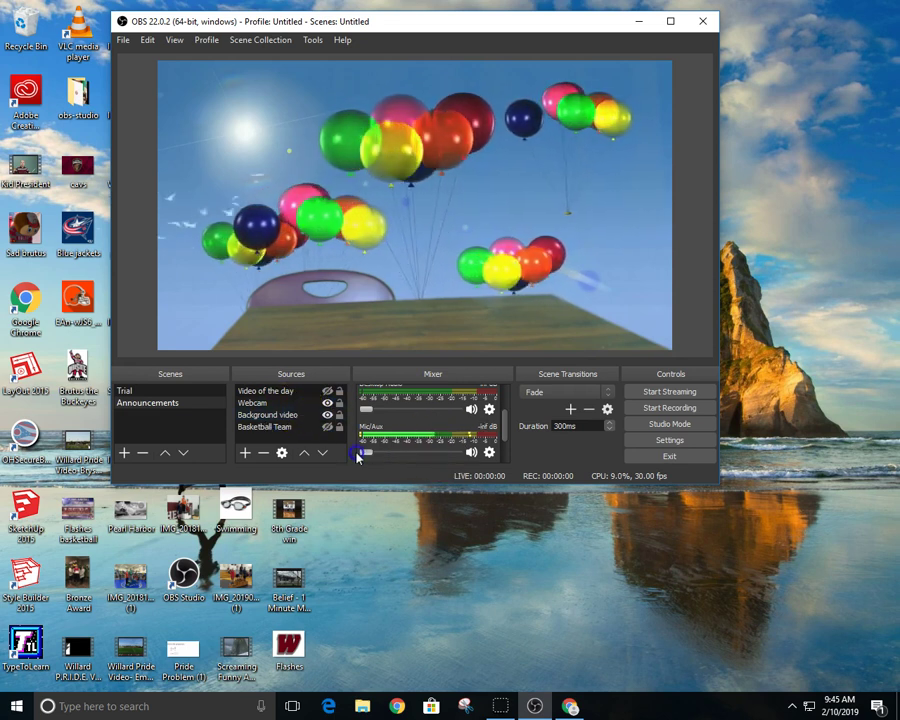
click(327, 393)
click(327, 391)
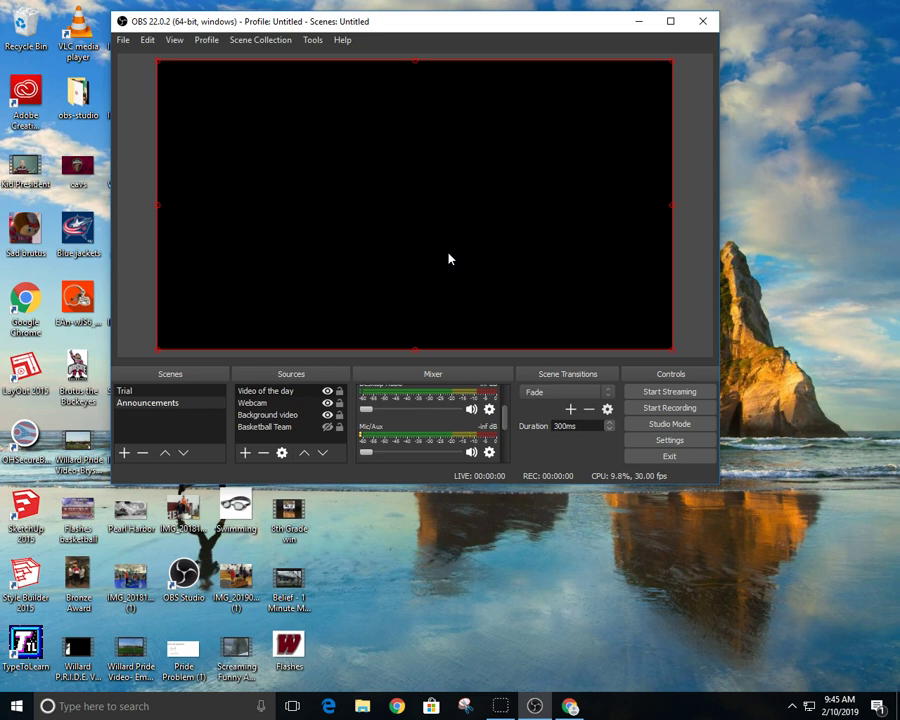
click(326, 392)
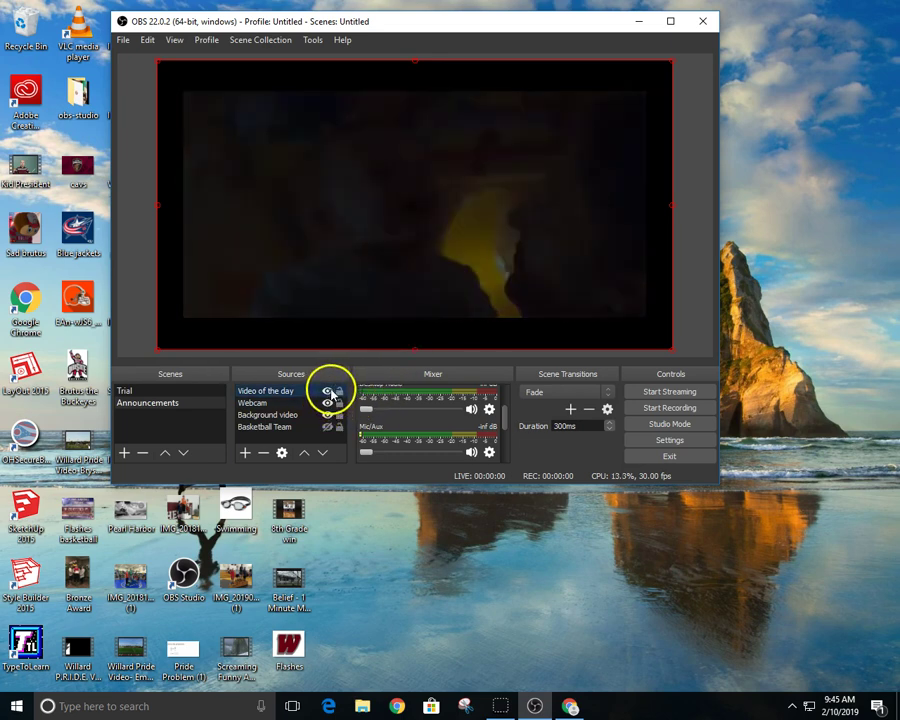
click(327, 391)
drag(370, 443, 443, 455)
click(669, 441)
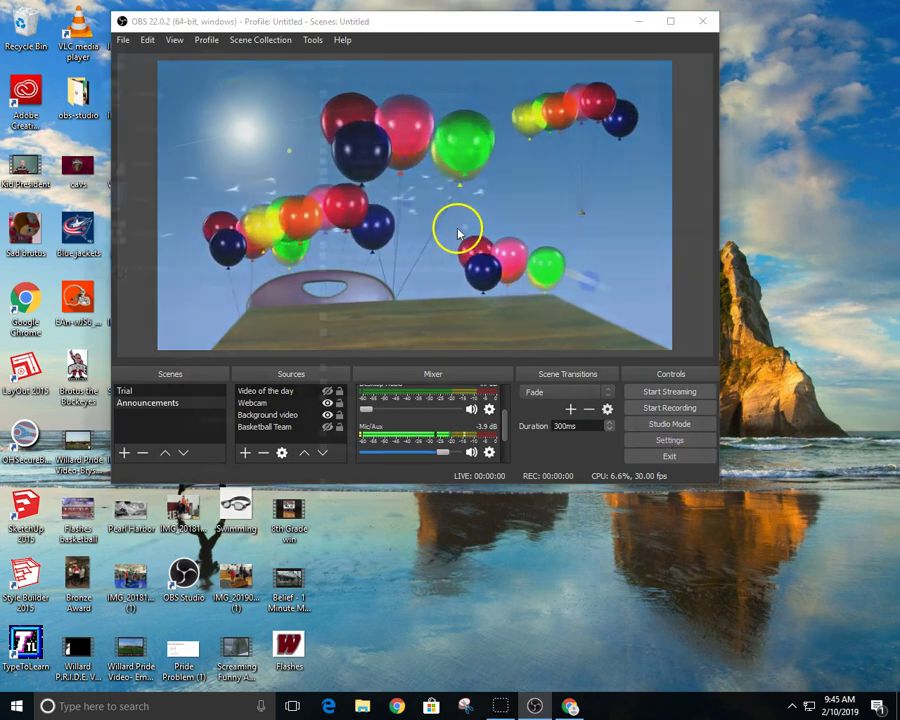
Check the YouTube stream settings, cancel, and reopen Settings on the Output page
click(108, 93)
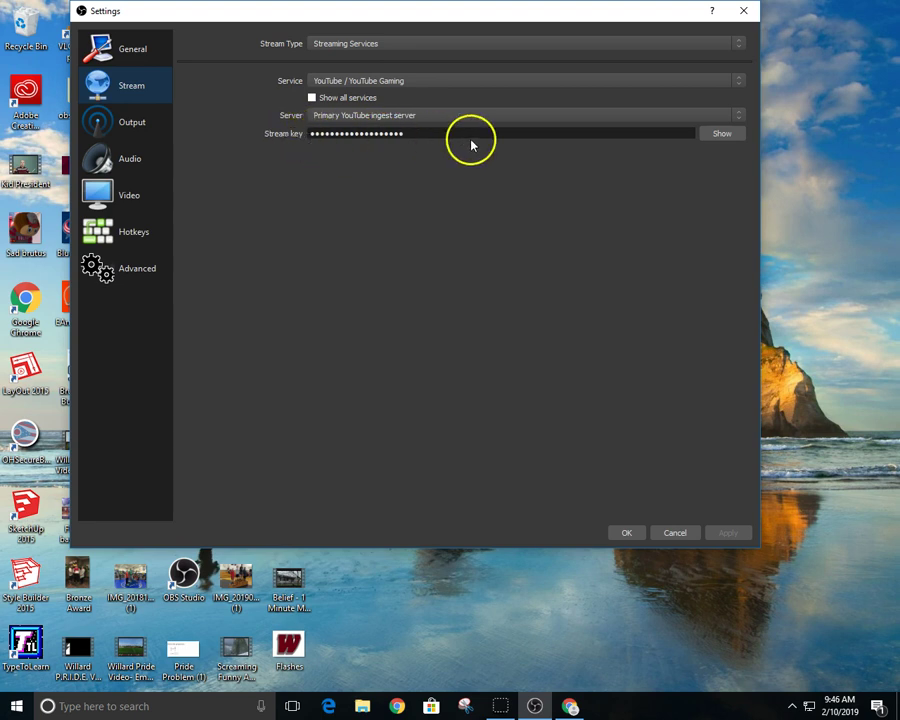
click(138, 62)
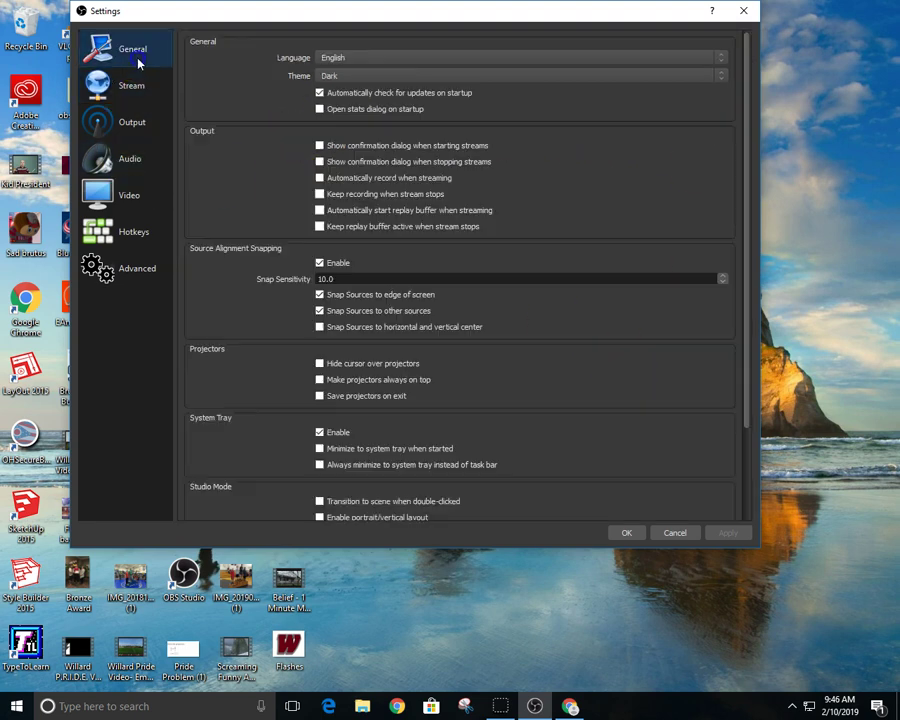
click(660, 534)
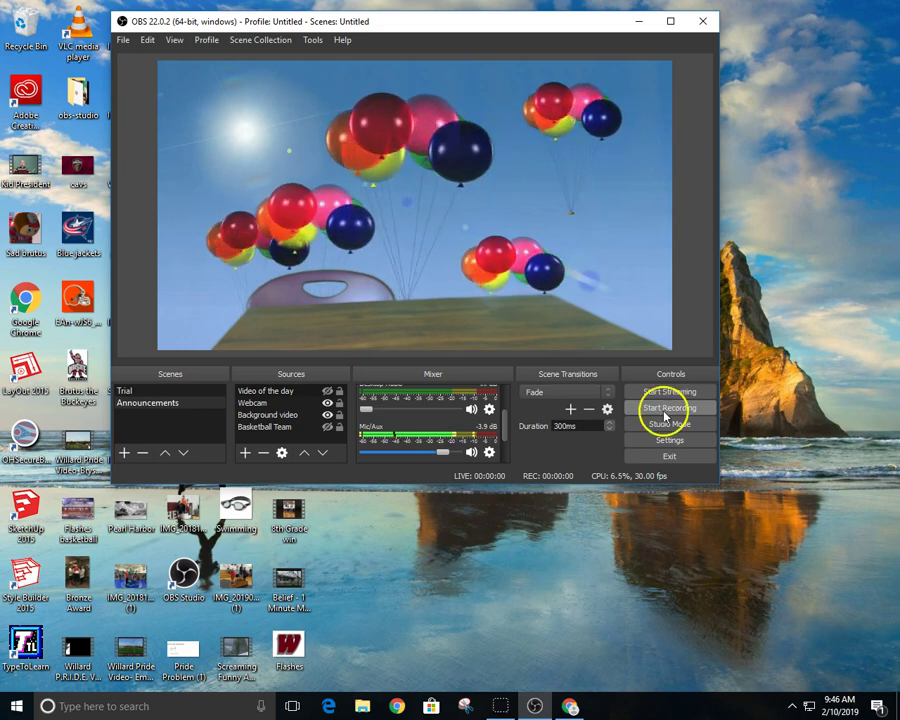
click(669, 440)
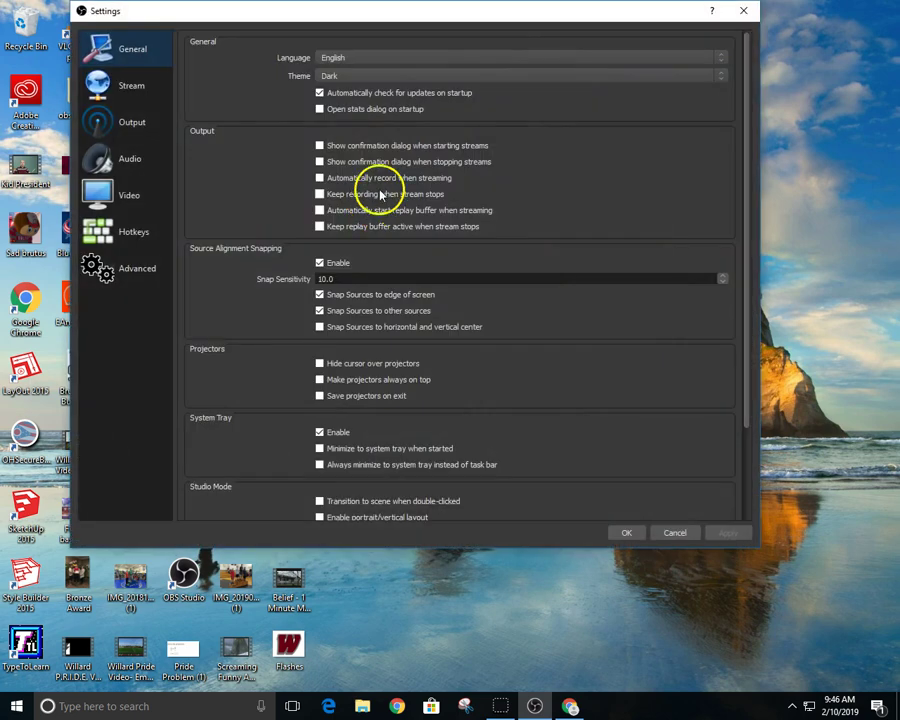
click(124, 120)
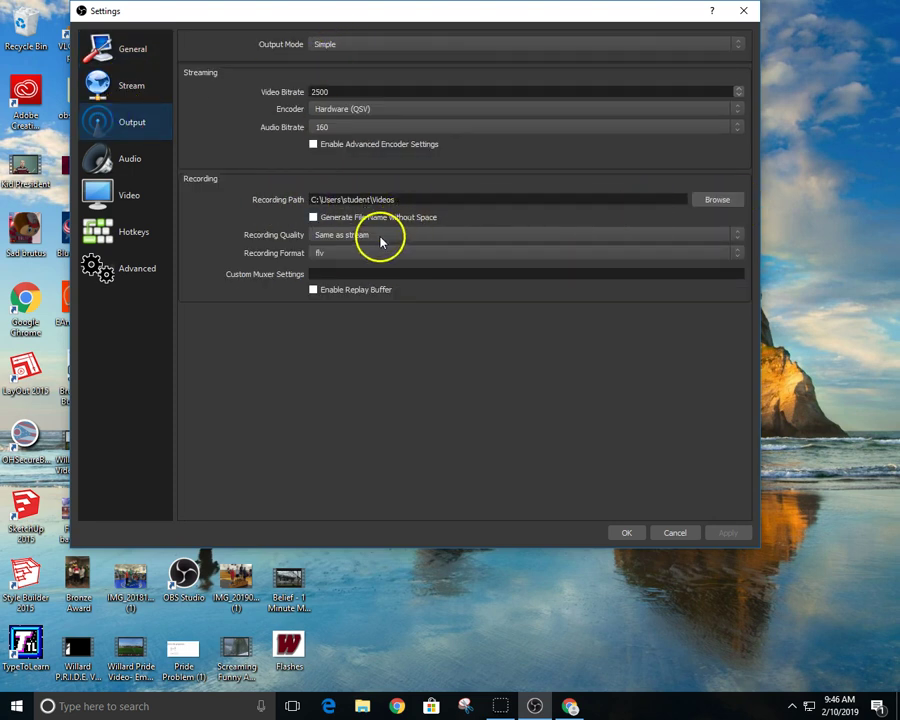
Keep recording quality Same as stream and format flv, then cancel Settings
click(338, 236)
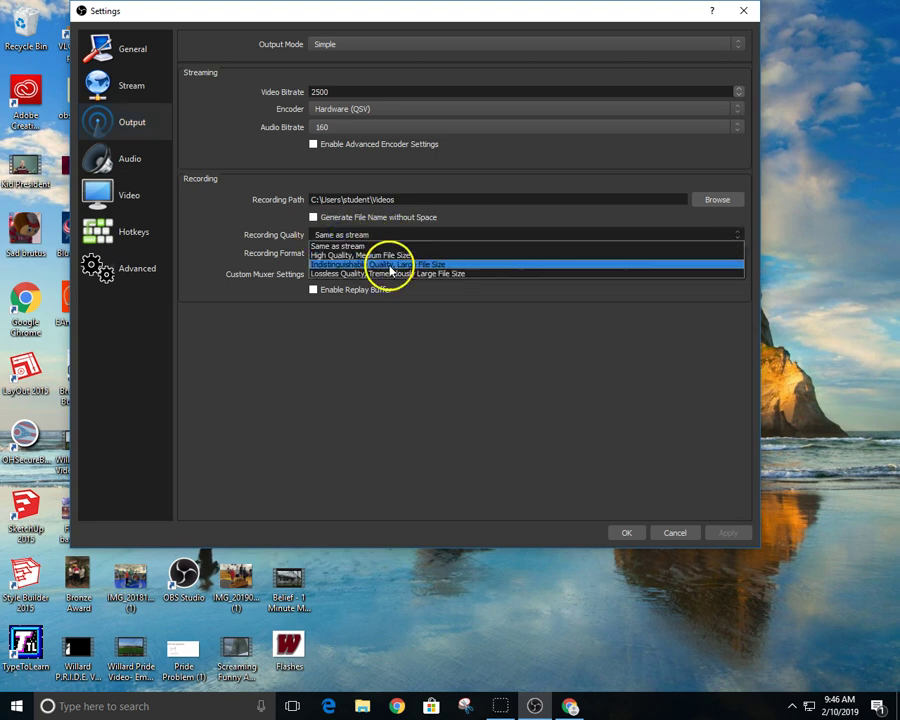
click(285, 258)
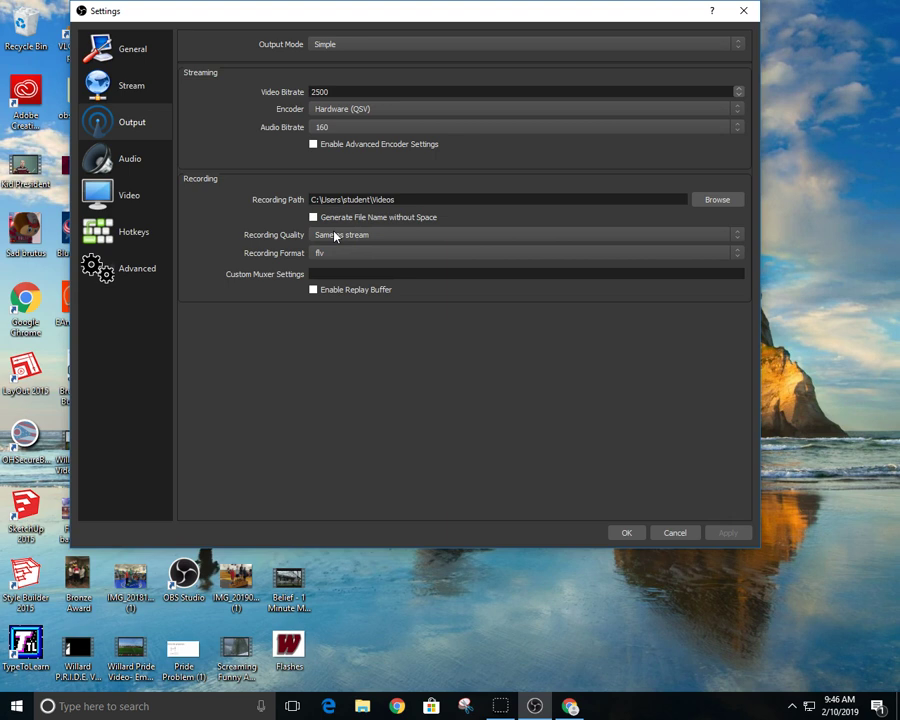
click(330, 253)
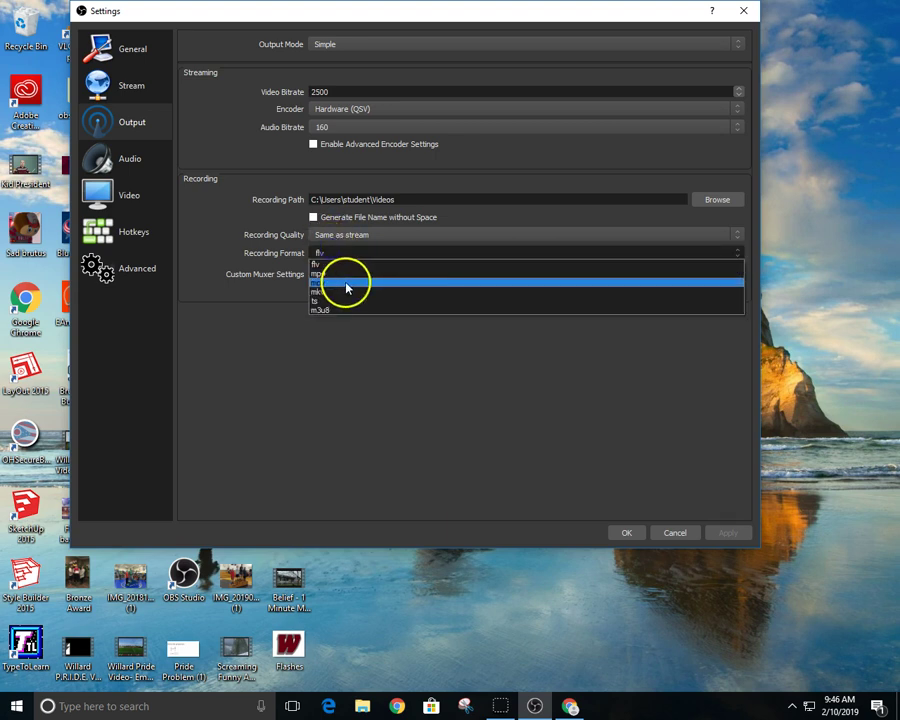
click(257, 278)
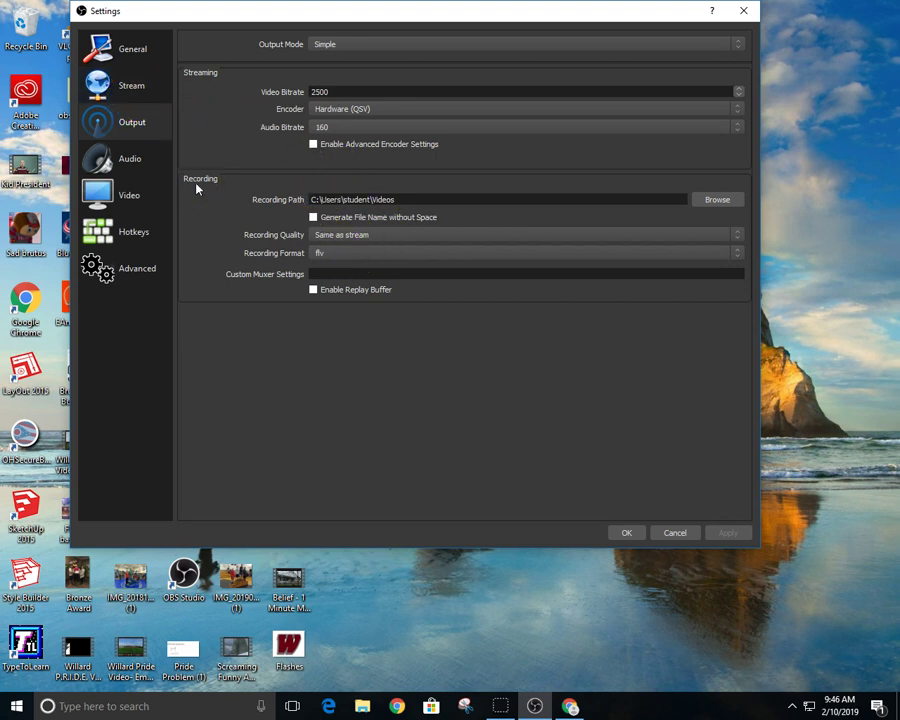
click(118, 80)
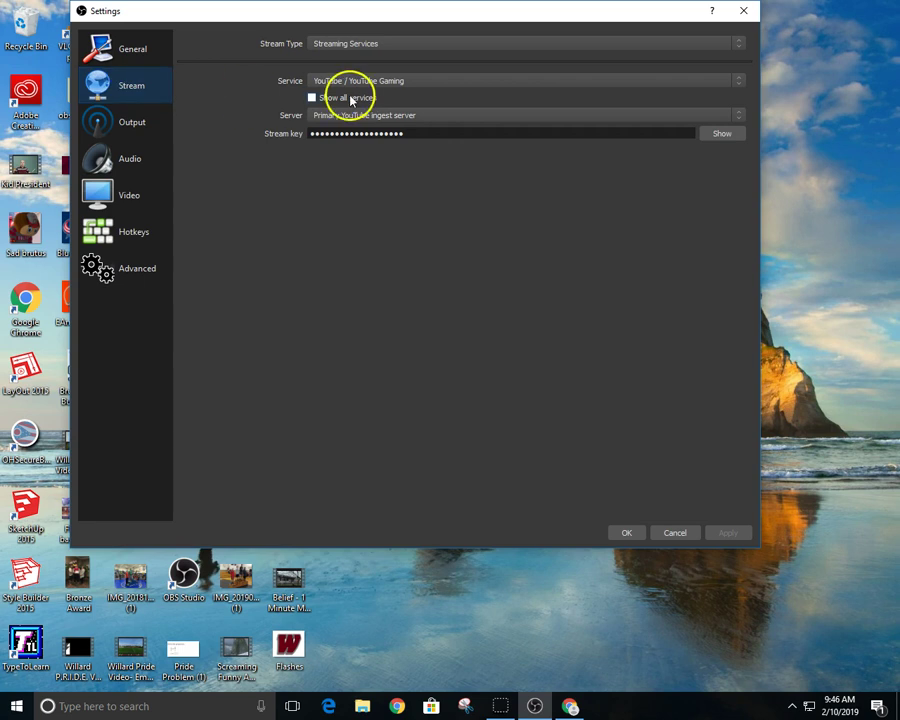
click(138, 44)
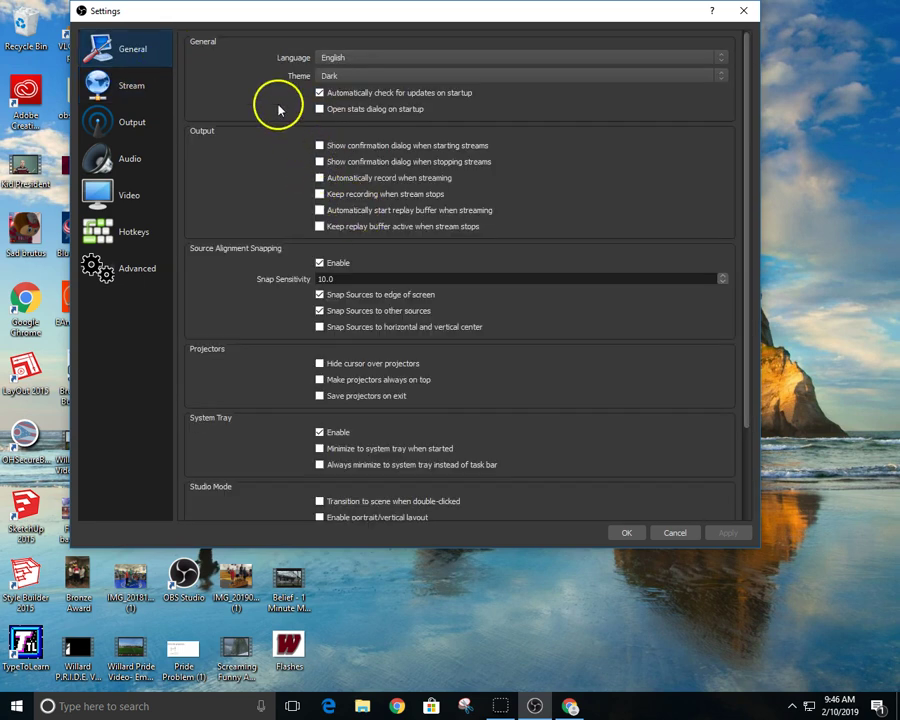
click(627, 533)
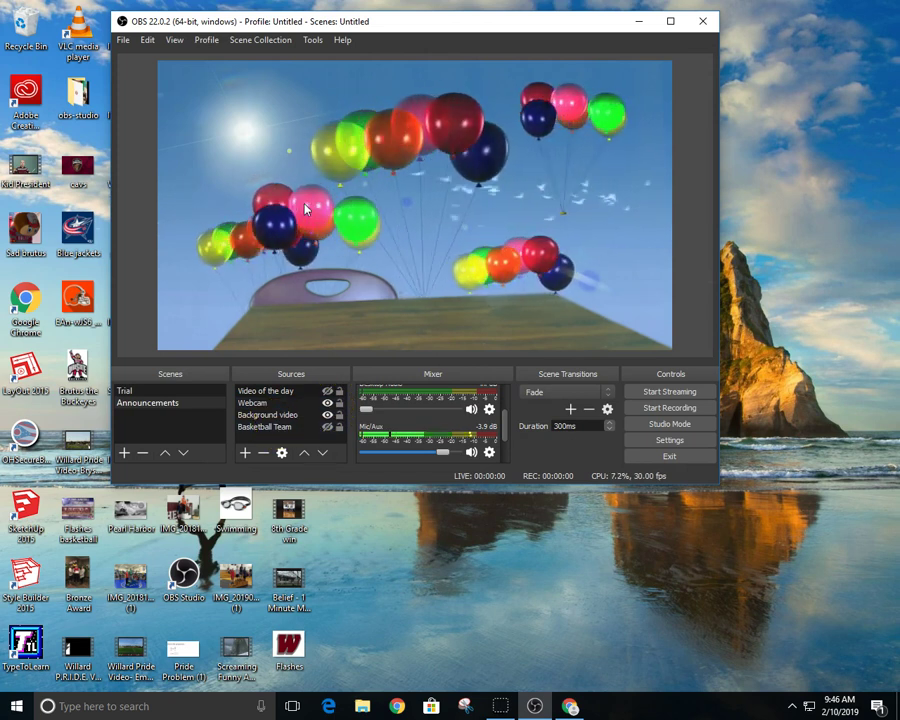
Move Basketball Team up to second place in Sources and show its image
click(709, 436)
click(573, 706)
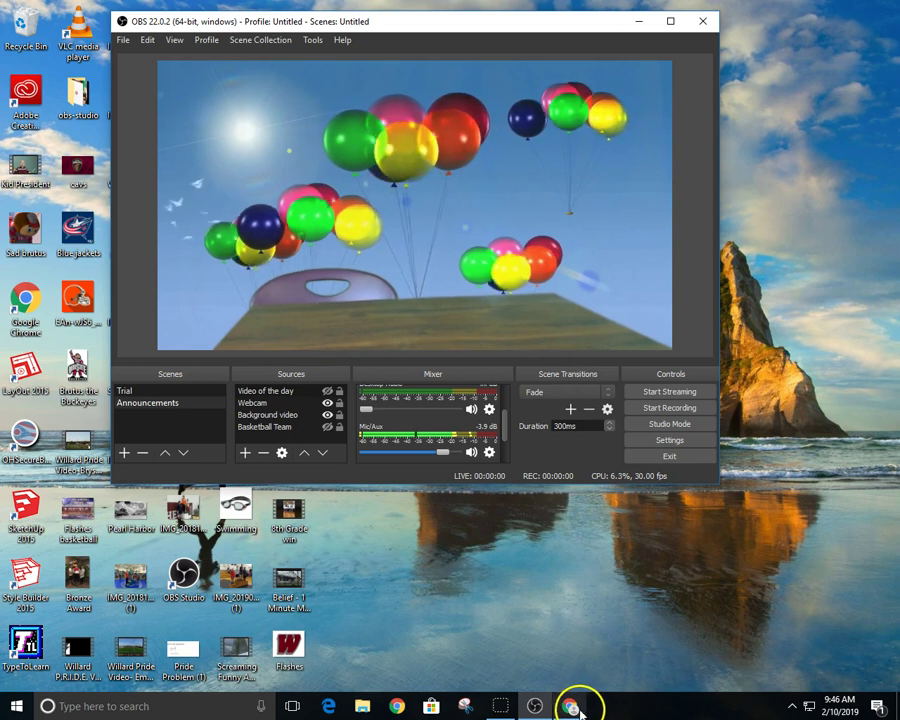
click(301, 426)
drag(296, 432, 293, 405)
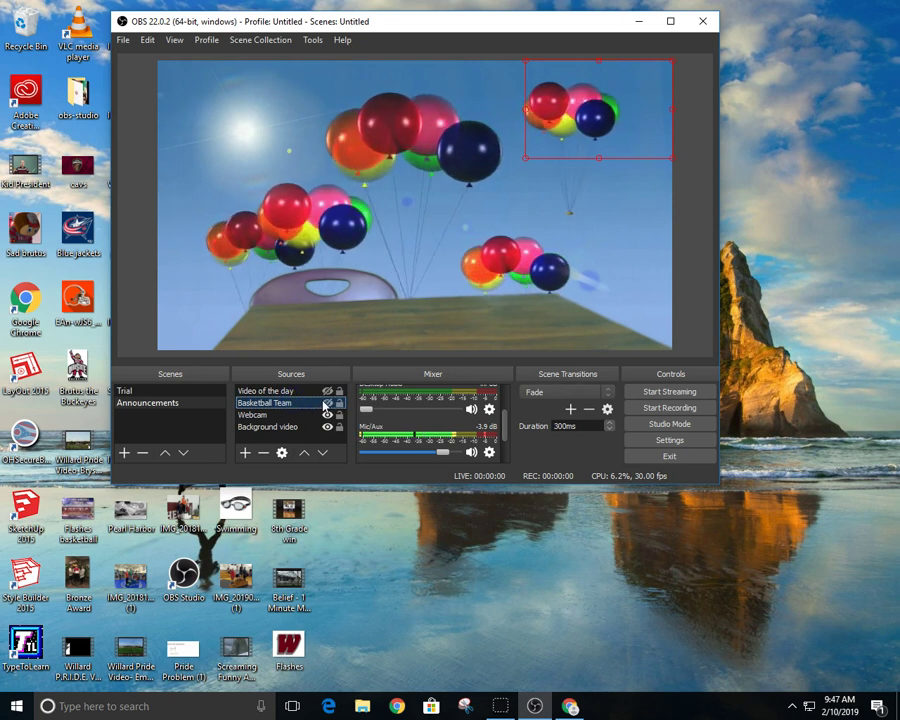
click(327, 403)
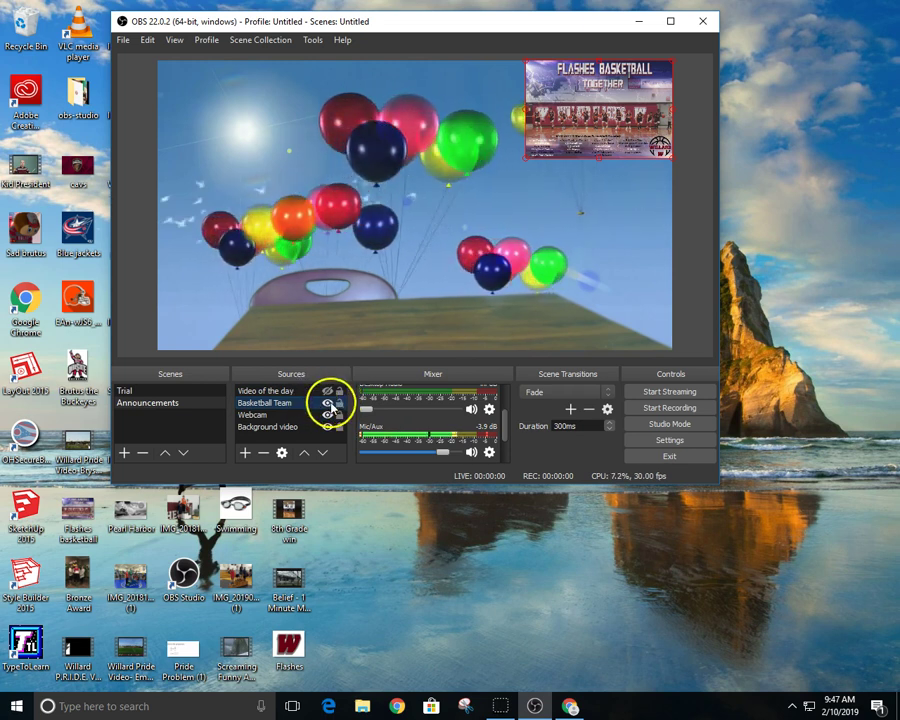
Toggle Basketball Team and Video of the day visibility, leaving both hidden
click(327, 403)
click(327, 403)
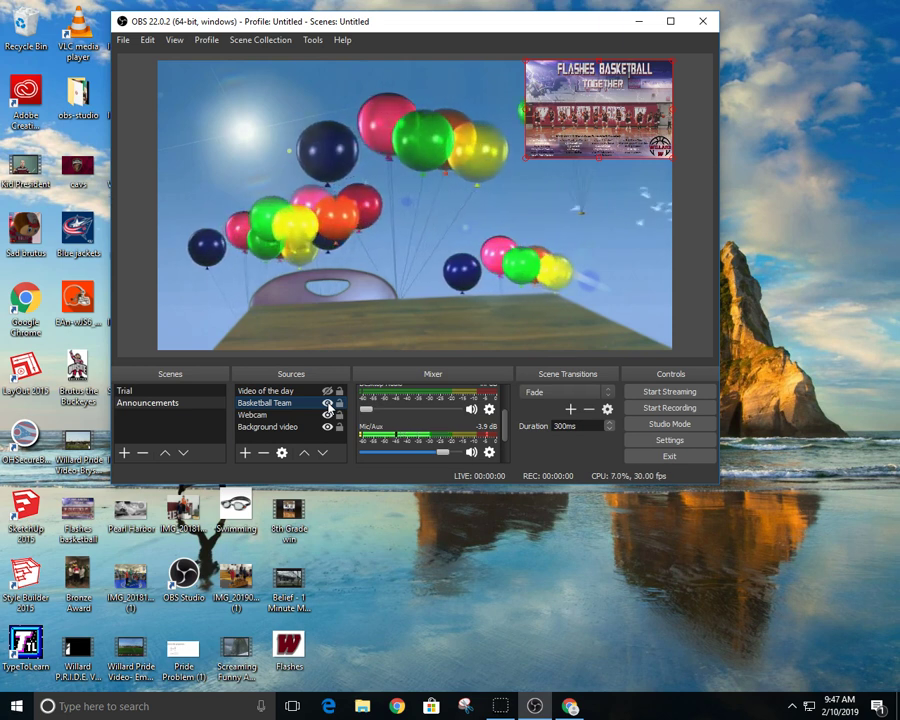
click(327, 403)
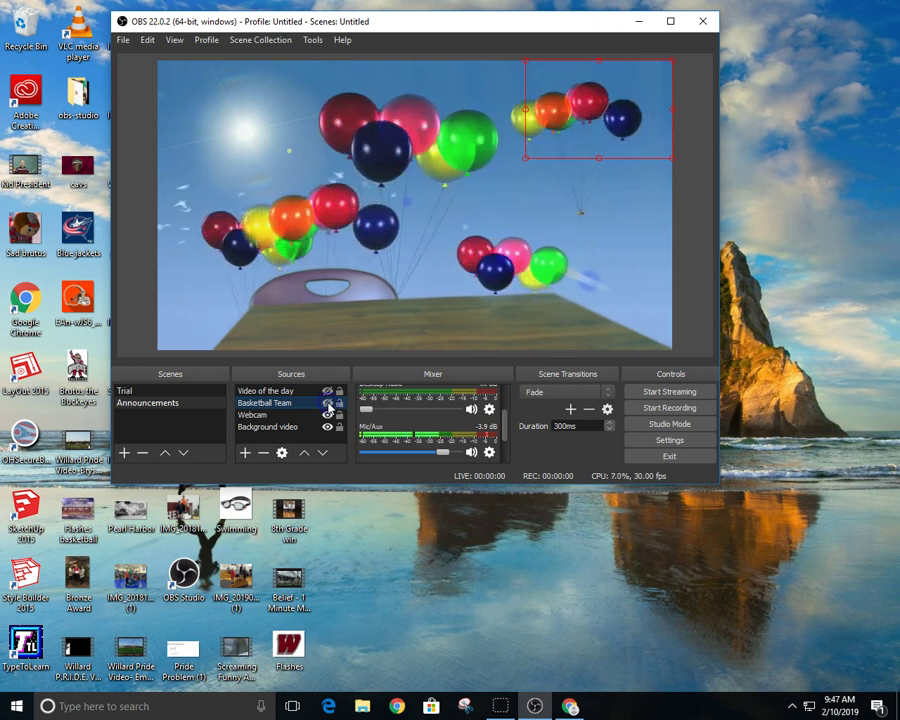
click(327, 403)
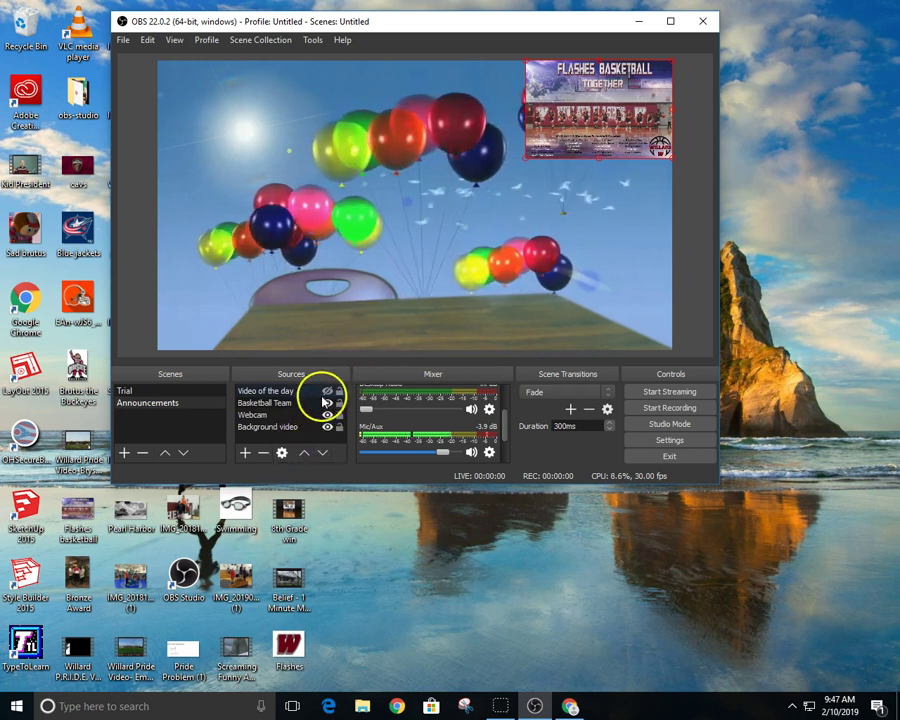
click(327, 392)
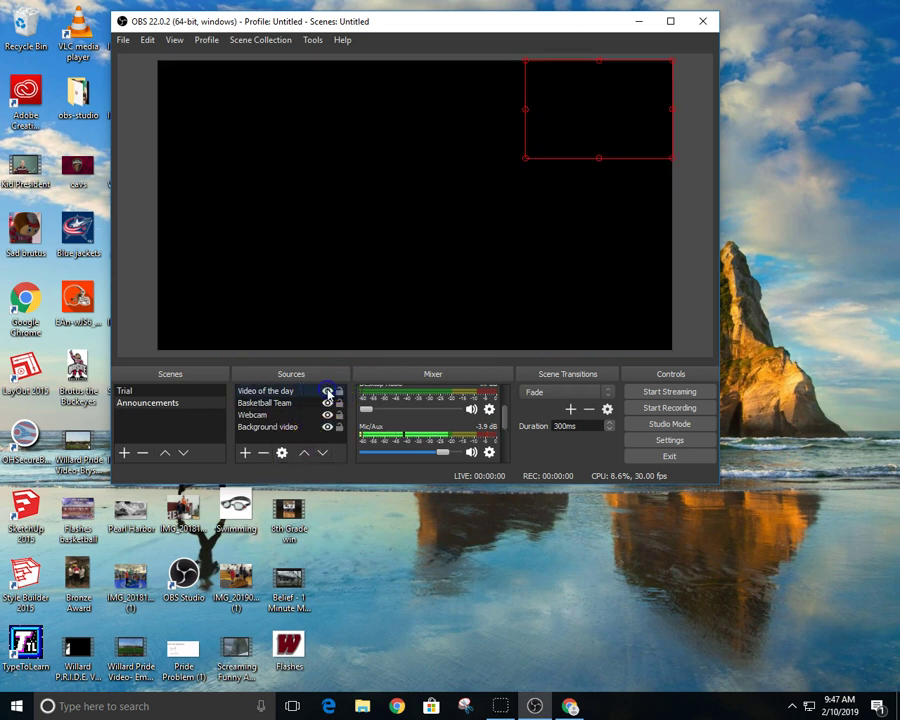
click(327, 392)
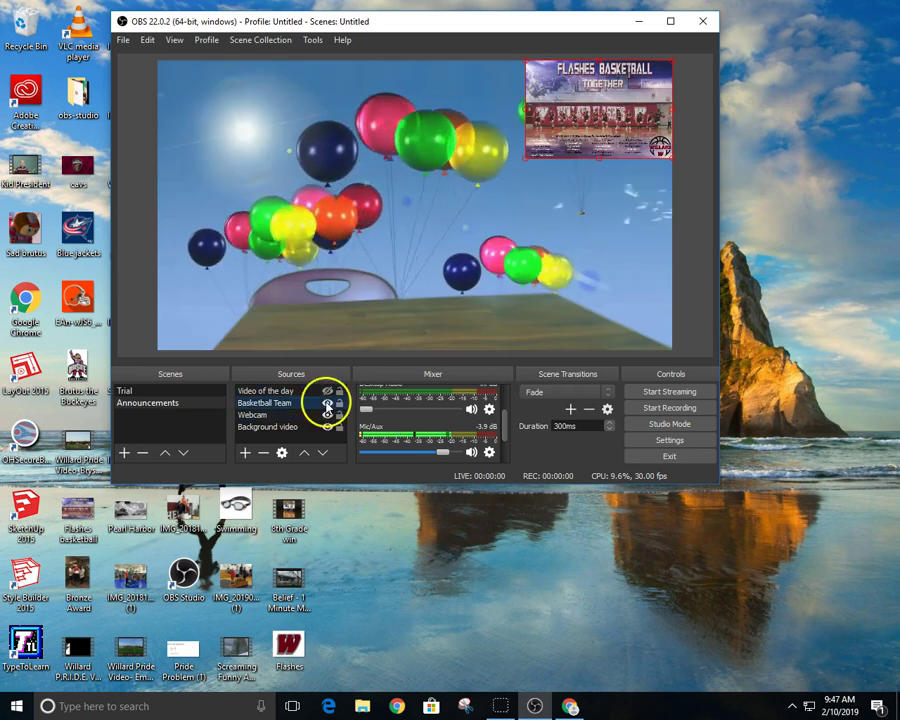
click(327, 403)
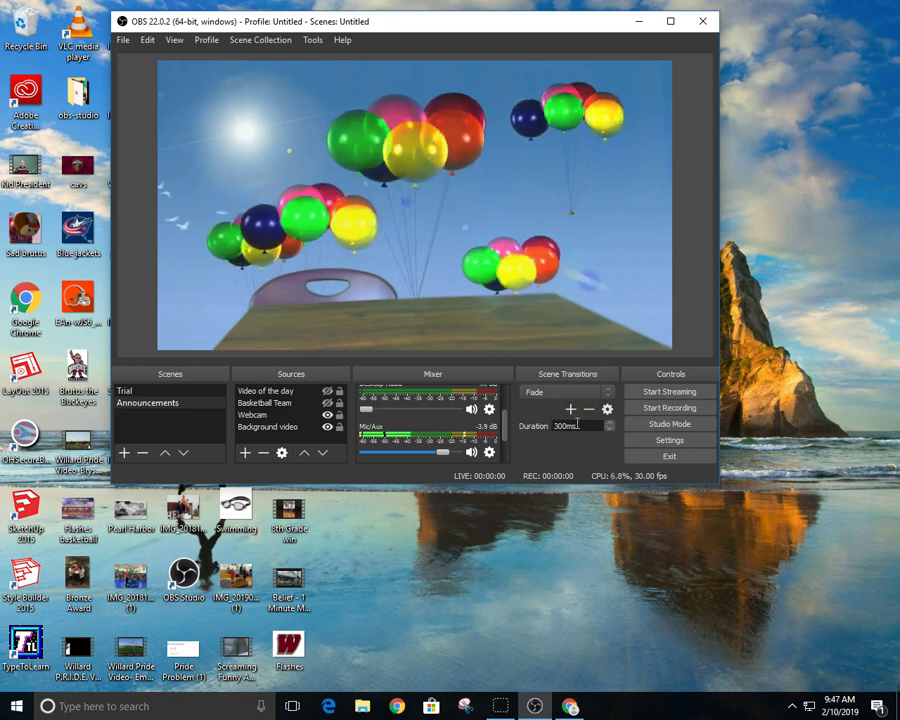
click(131, 432)
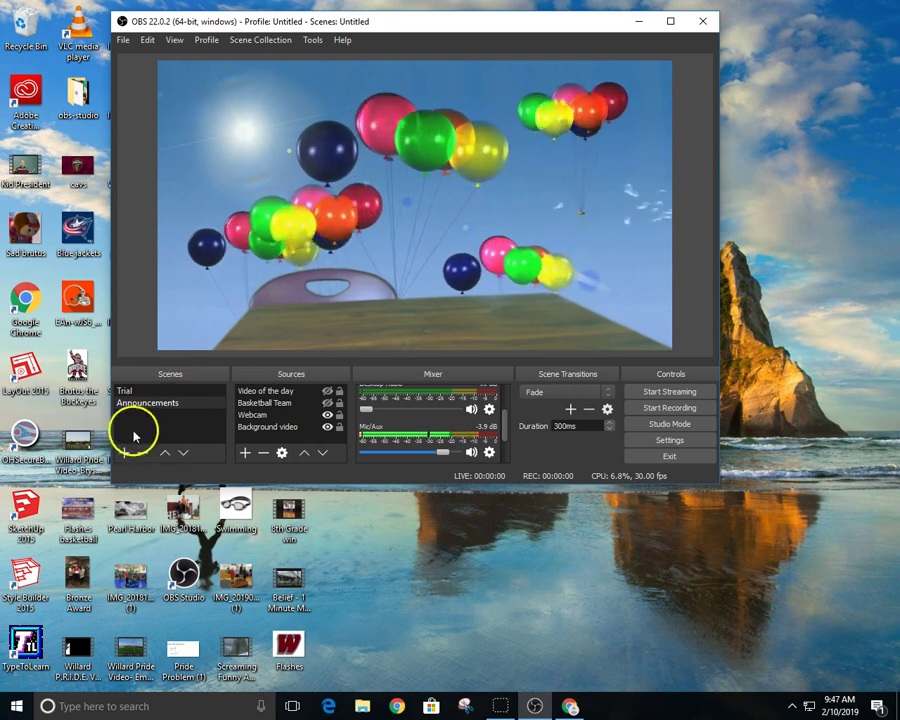
click(150, 432)
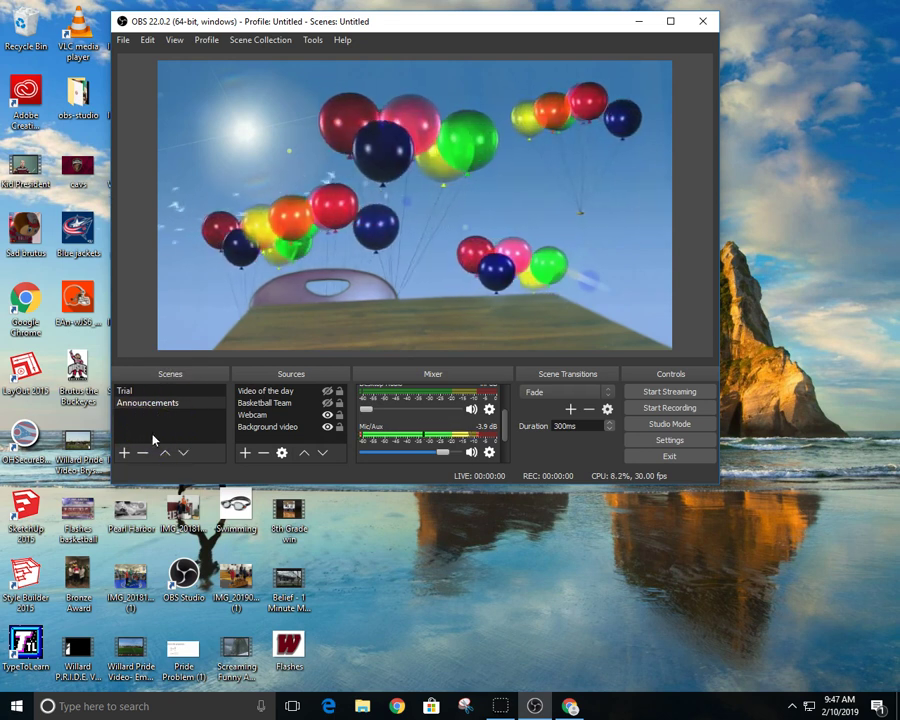
click(203, 418)
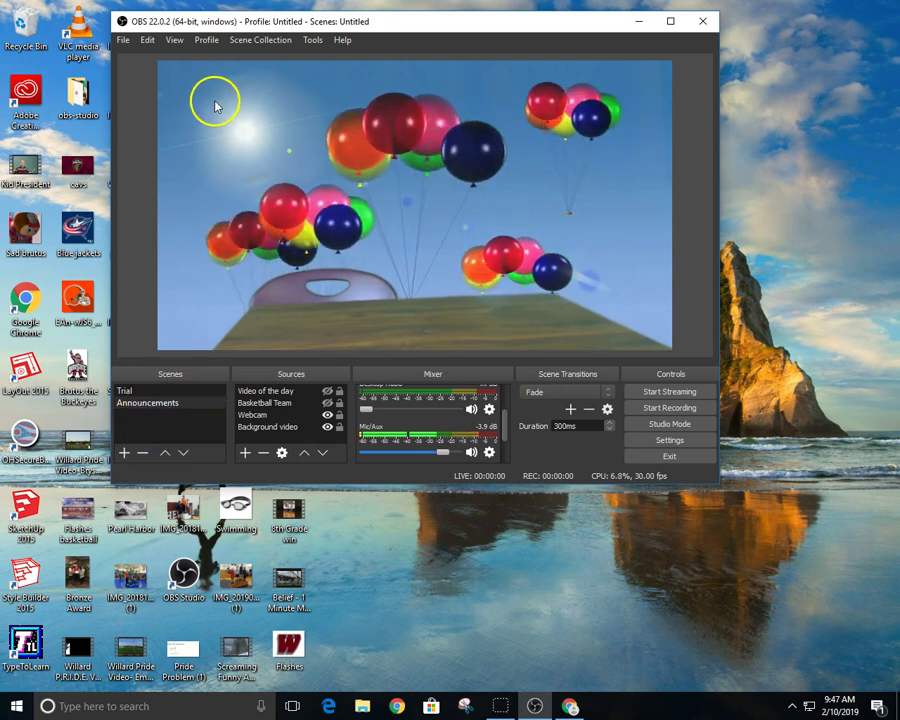
click(260, 40)
mouse_move(309, 42)
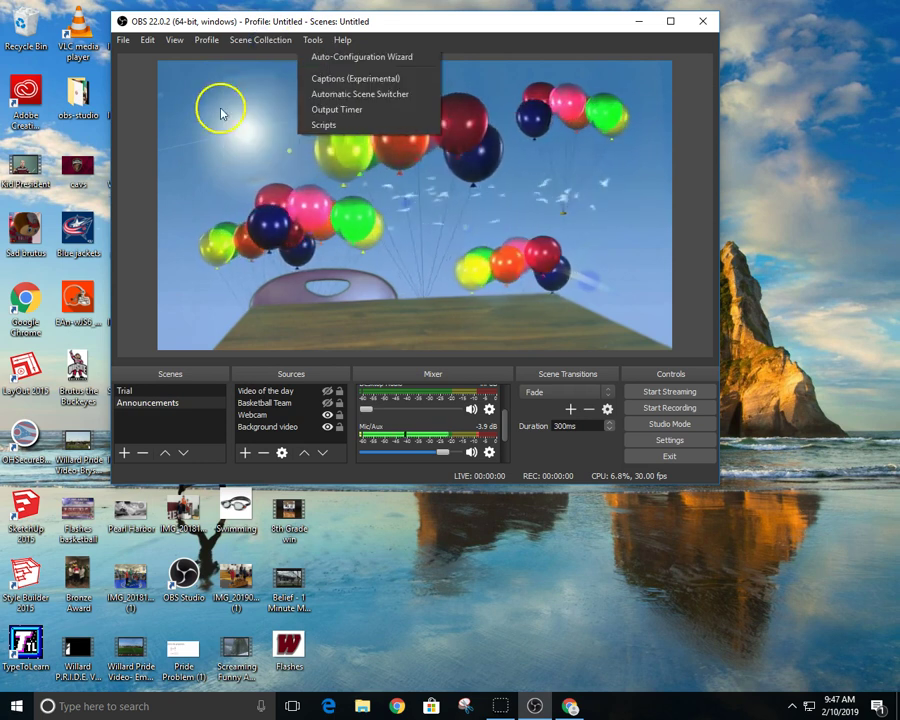
click(120, 168)
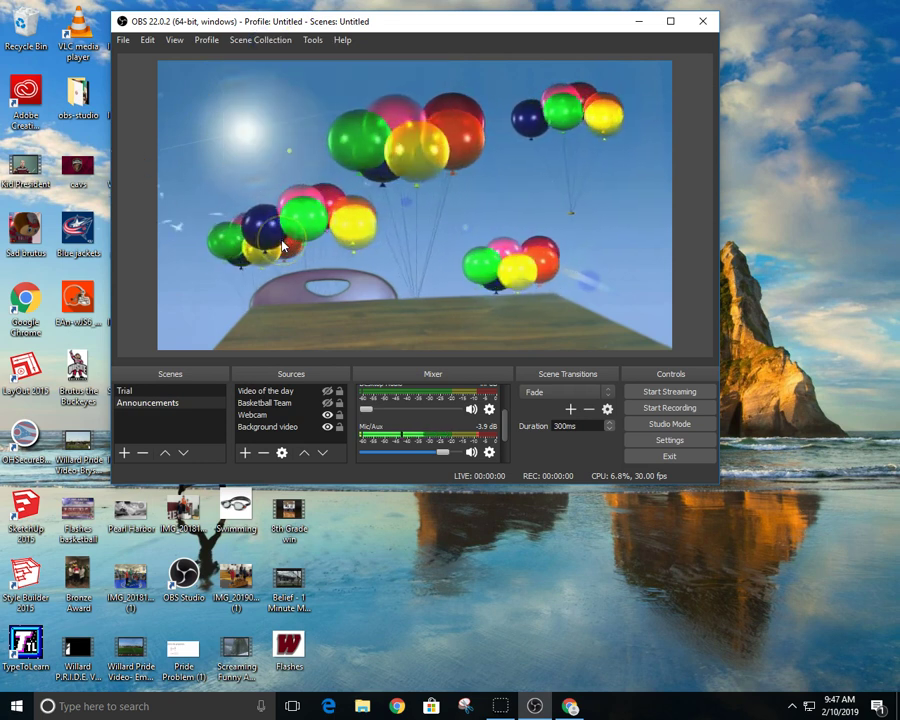
click(439, 239)
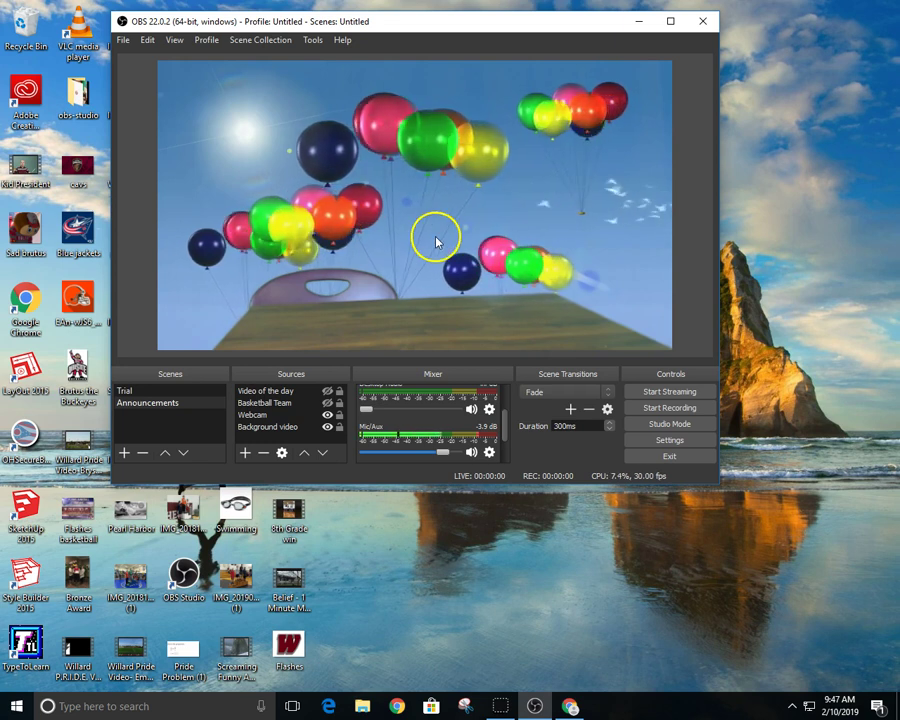